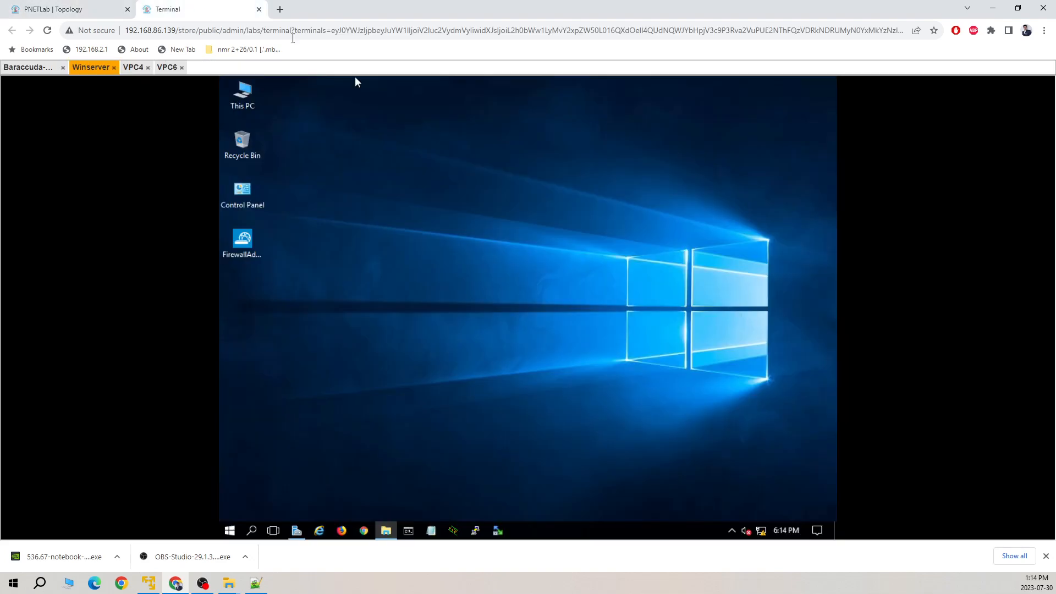
# Nudge the Winserver node, ISP cloud and its 192.168.86.2/24 label left, then bring up the Winserver console.
pyautogui.click(83, 10)
pyautogui.moveTo(436, 192)
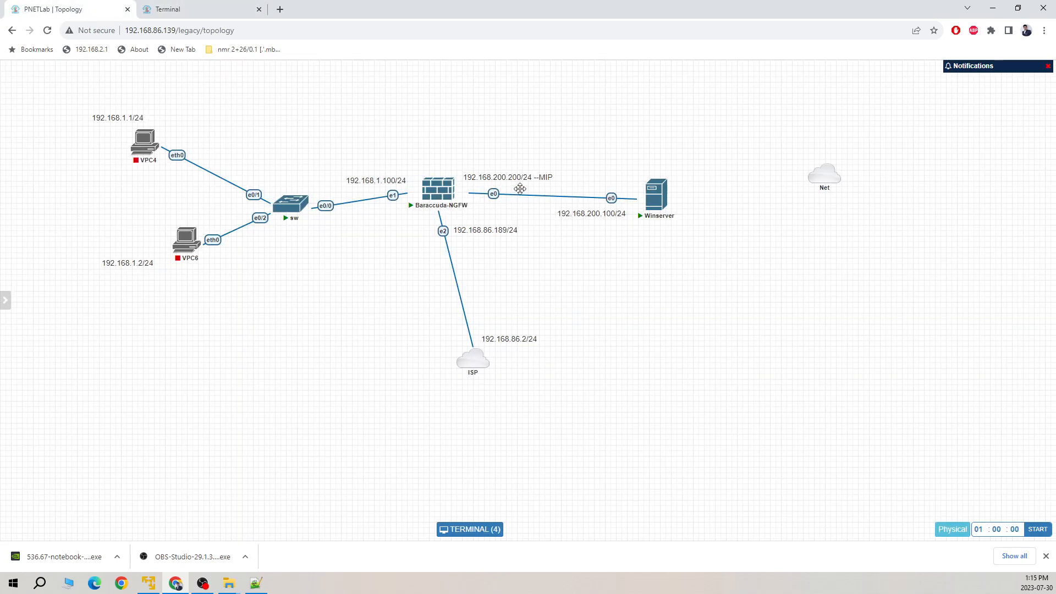
pyautogui.moveTo(655, 202)
pyautogui.moveTo(654, 201); pyautogui.dragTo(647, 190)
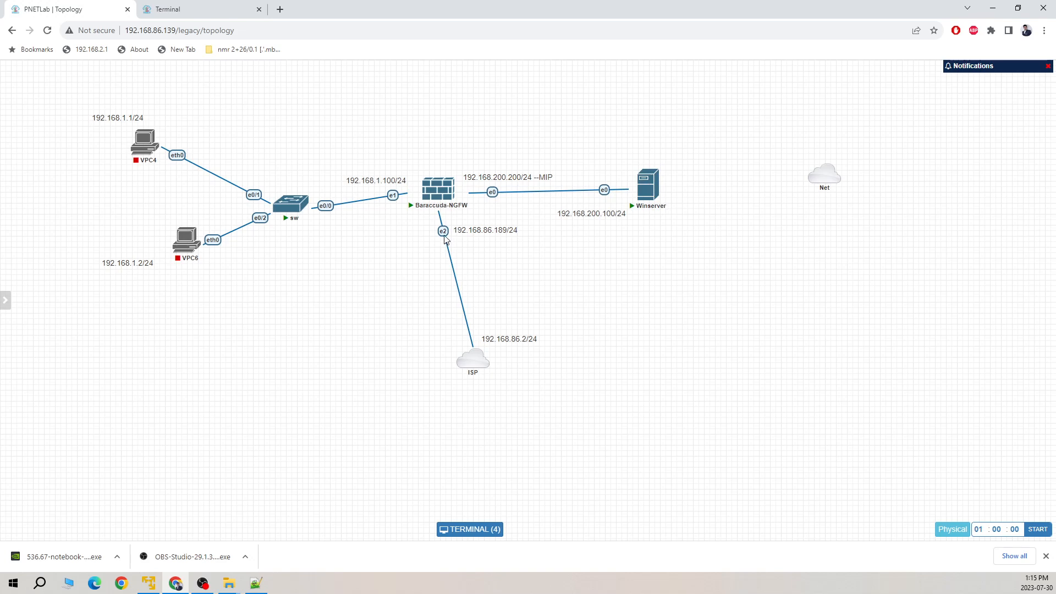
pyautogui.moveTo(479, 367)
pyautogui.moveTo(479, 366)
pyautogui.mouseDown()
pyautogui.moveTo(450, 367)
pyautogui.moveTo(462, 367)
pyautogui.mouseUp()
pyautogui.moveTo(508, 340); pyautogui.dragTo(485, 340)
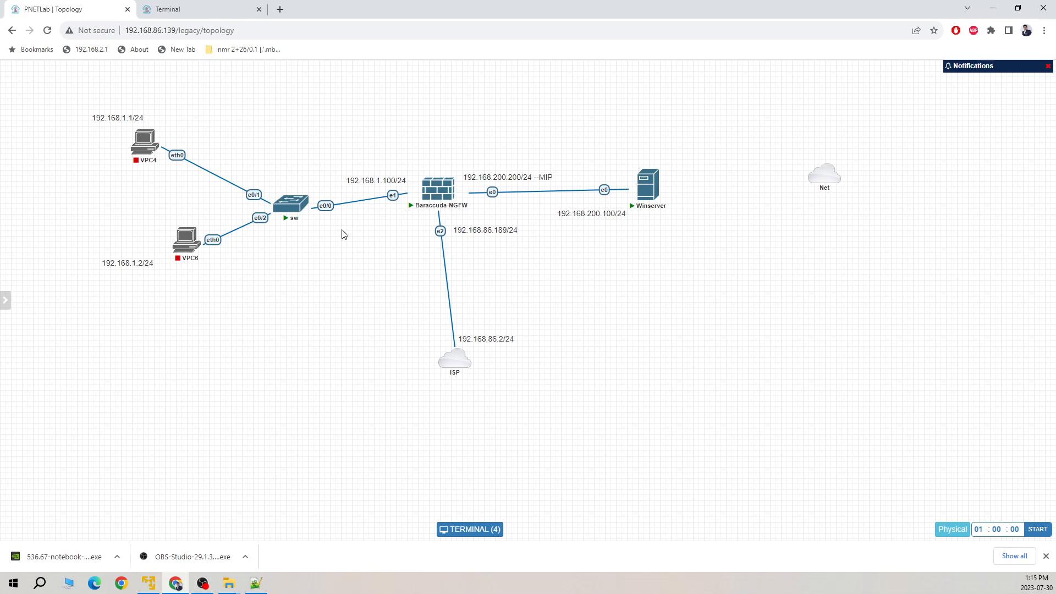
pyautogui.click(232, 11)
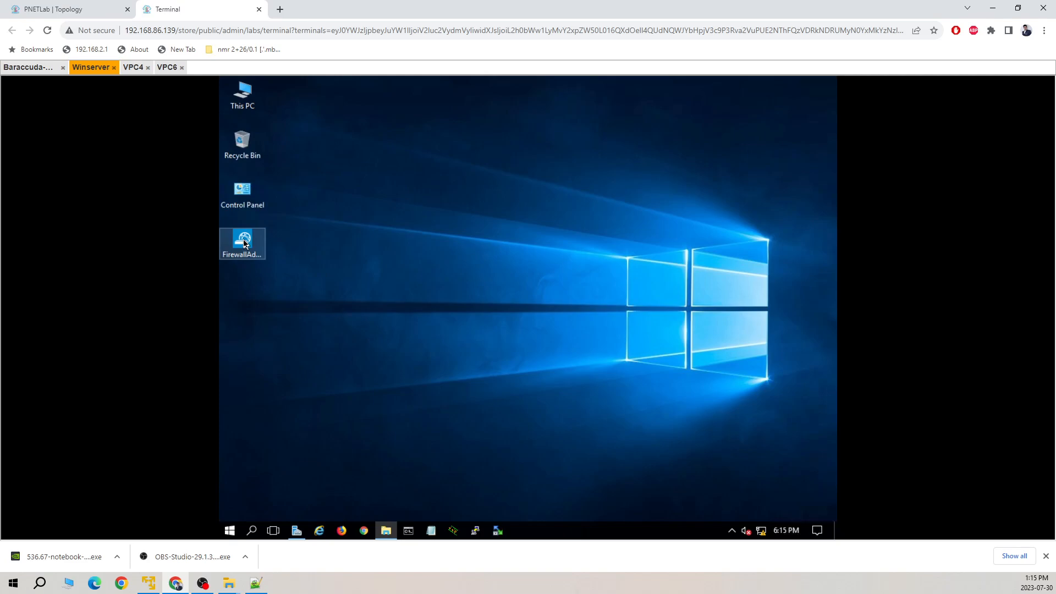
# Launch FirewallAdmin from the Winserver desktop past the security warning and maximize its window.
pyautogui.click(244, 243)
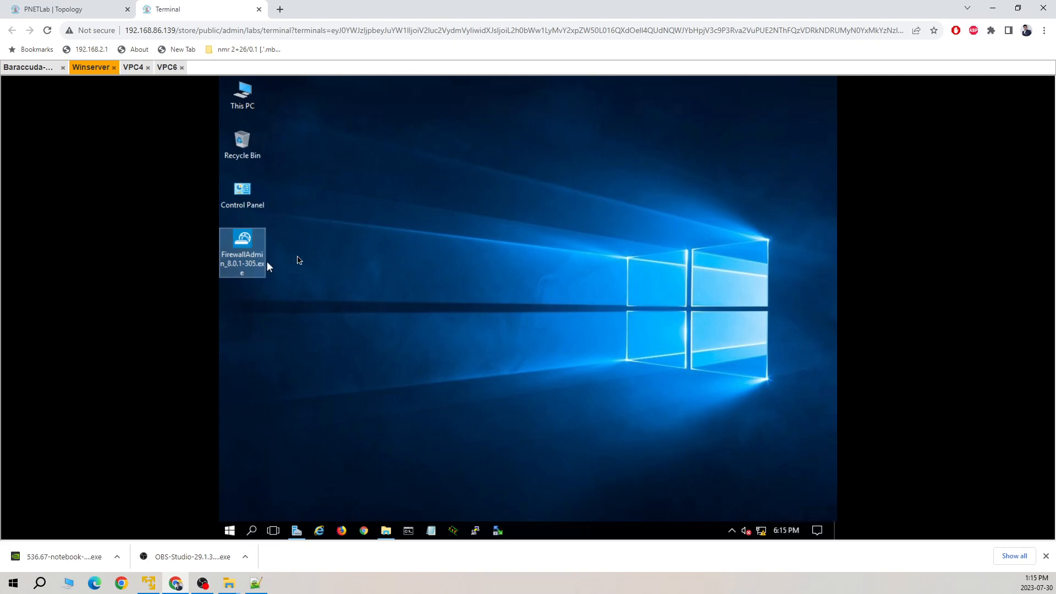
pyautogui.rightClick(464, 263)
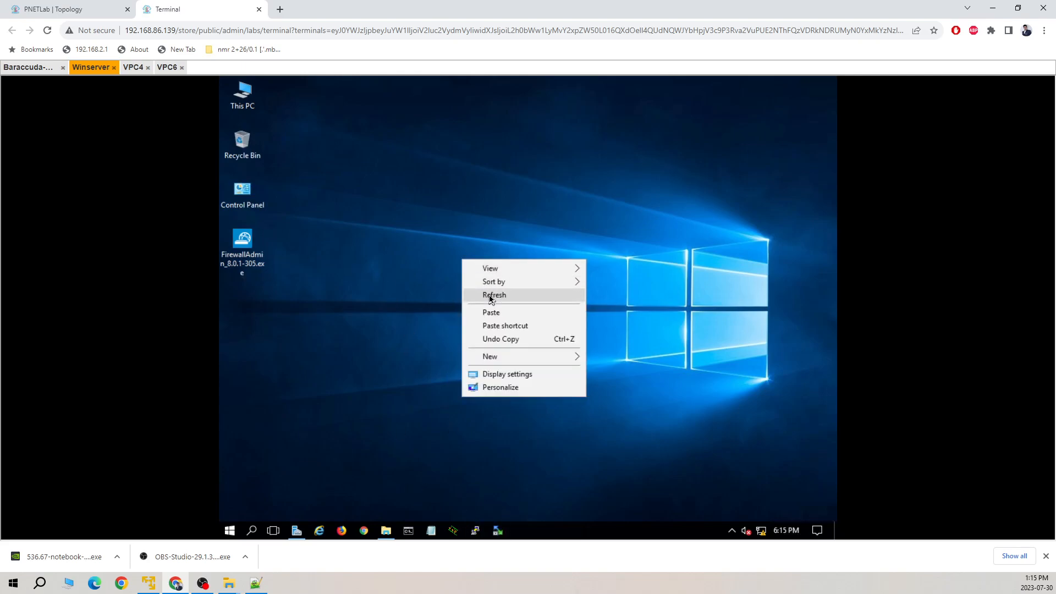
pyautogui.click(489, 295)
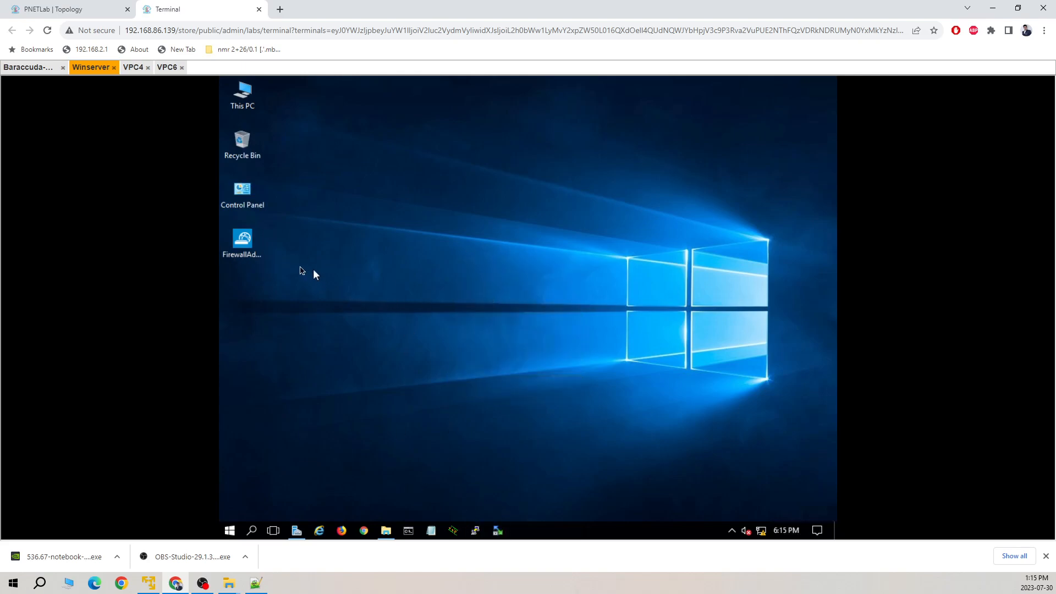
pyautogui.doubleClick(249, 244)
pyautogui.click(567, 318)
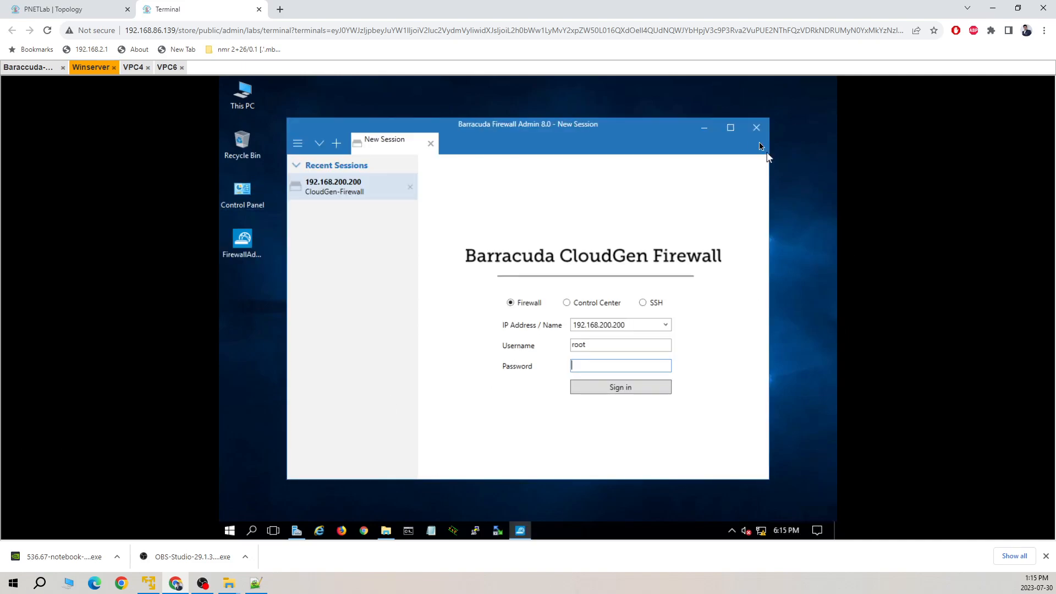
pyautogui.click(730, 128)
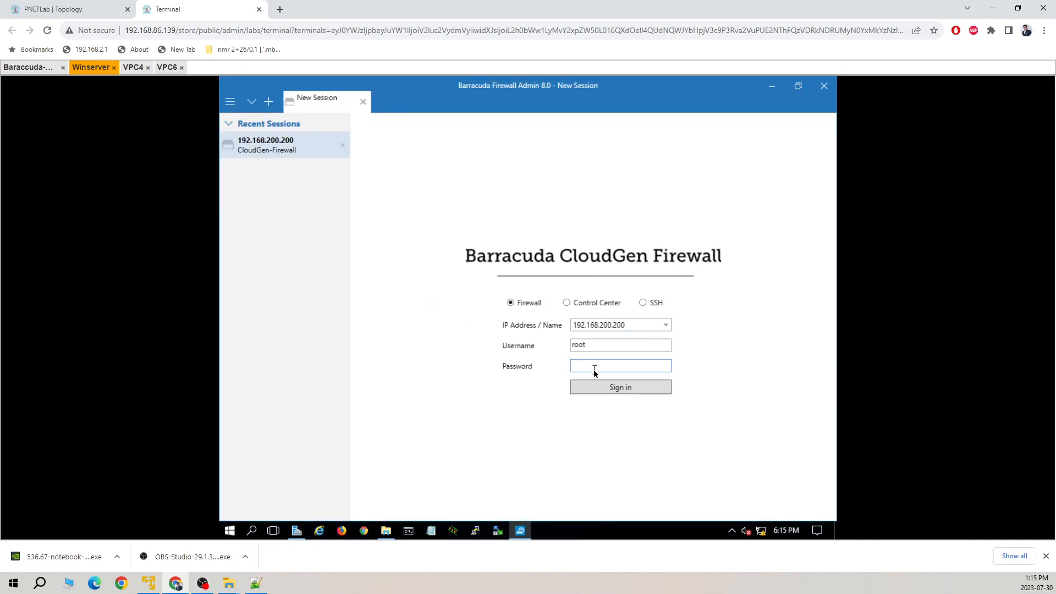
# Sign in to the firewall at 192.168.200.200, re-entering the password after the connection error.
pyautogui.click(621, 382)
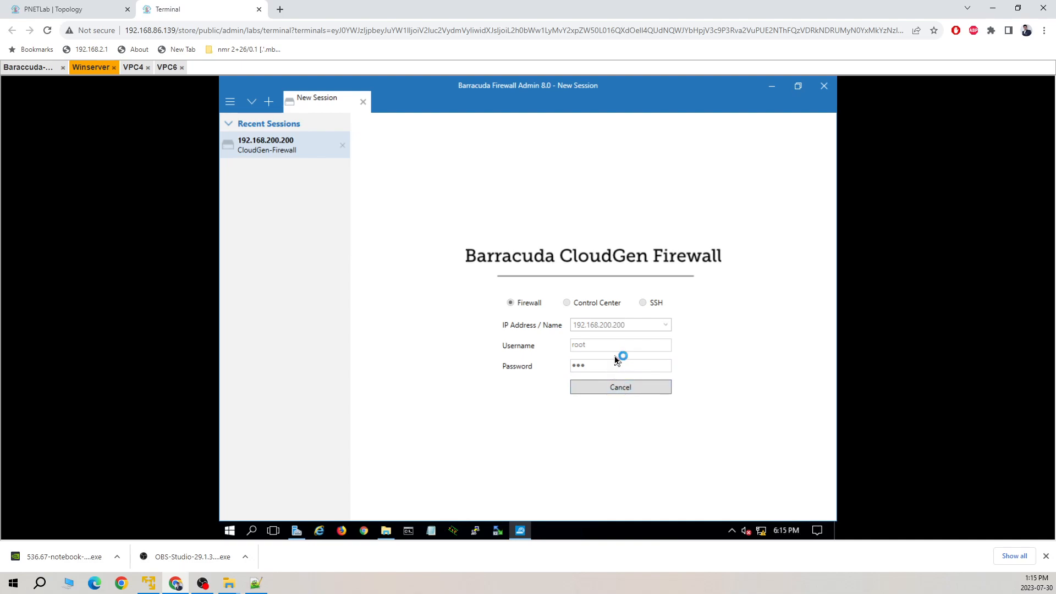
pyautogui.click(662, 314)
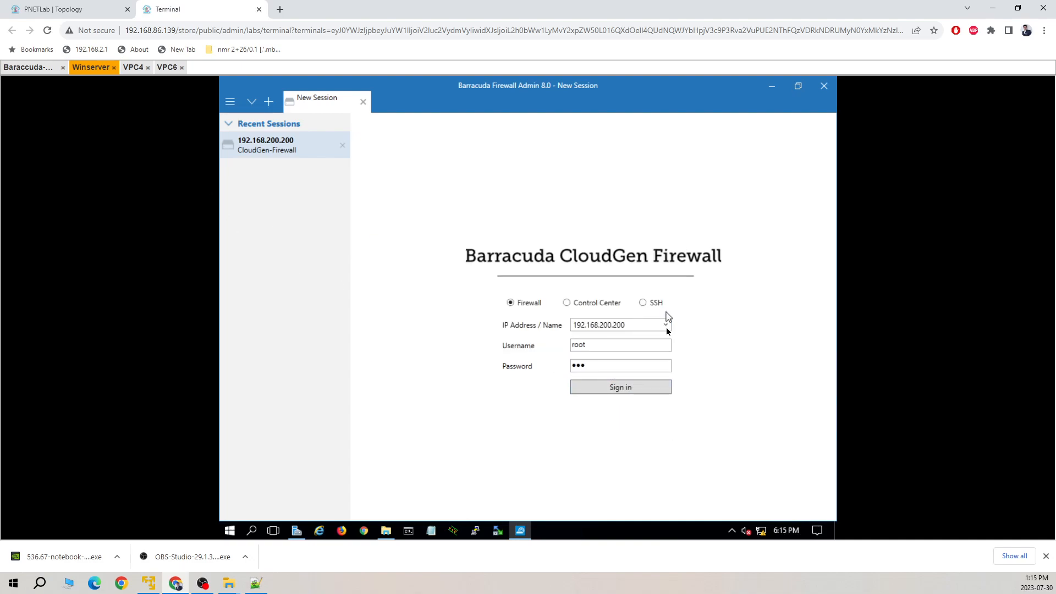
pyautogui.doubleClick(573, 366)
pyautogui.write('ng')
pyautogui.press('Return')
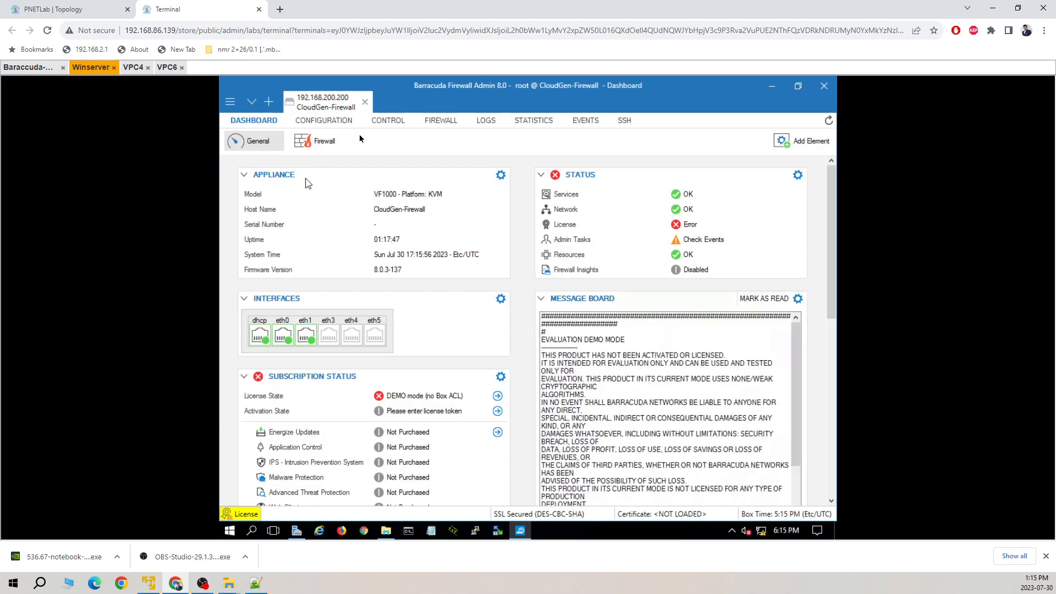
# Shift the 192.168.1.100, 192.168.1.1 and 192.168.1.2 labels left and start VPC4 and VPC6.
pyautogui.click(93, 18)
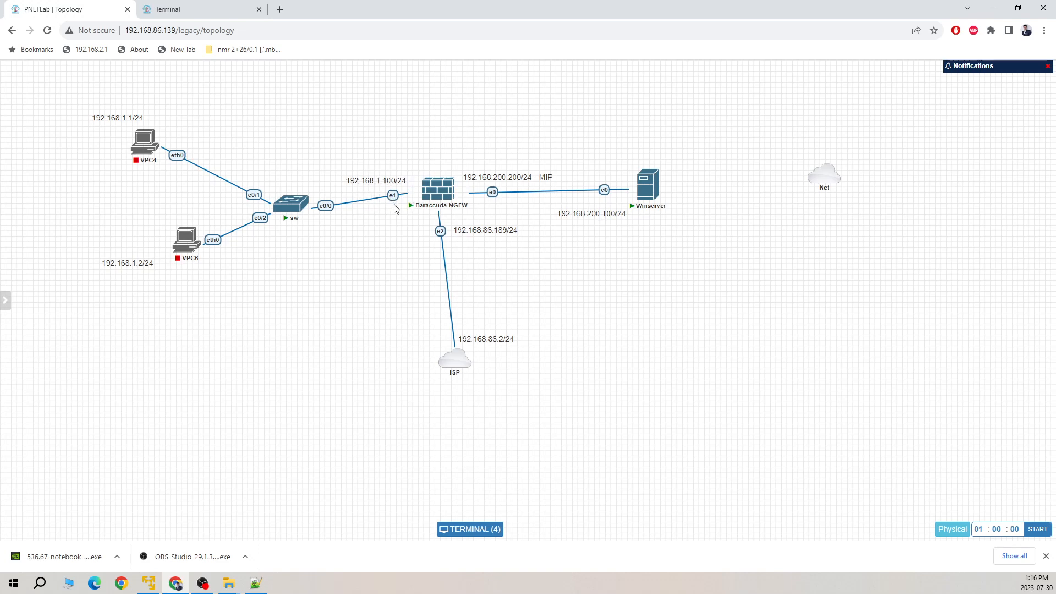
pyautogui.moveTo(381, 180); pyautogui.dragTo(377, 180)
pyautogui.moveTo(114, 118); pyautogui.dragTo(92, 119)
pyautogui.moveTo(130, 264); pyautogui.dragTo(117, 261)
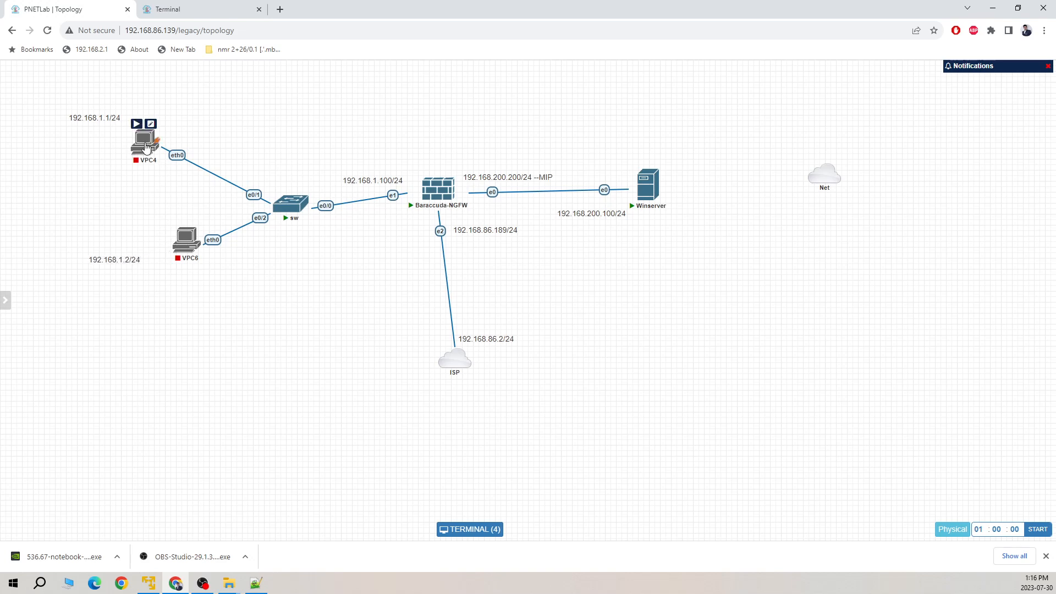
pyautogui.click(137, 124)
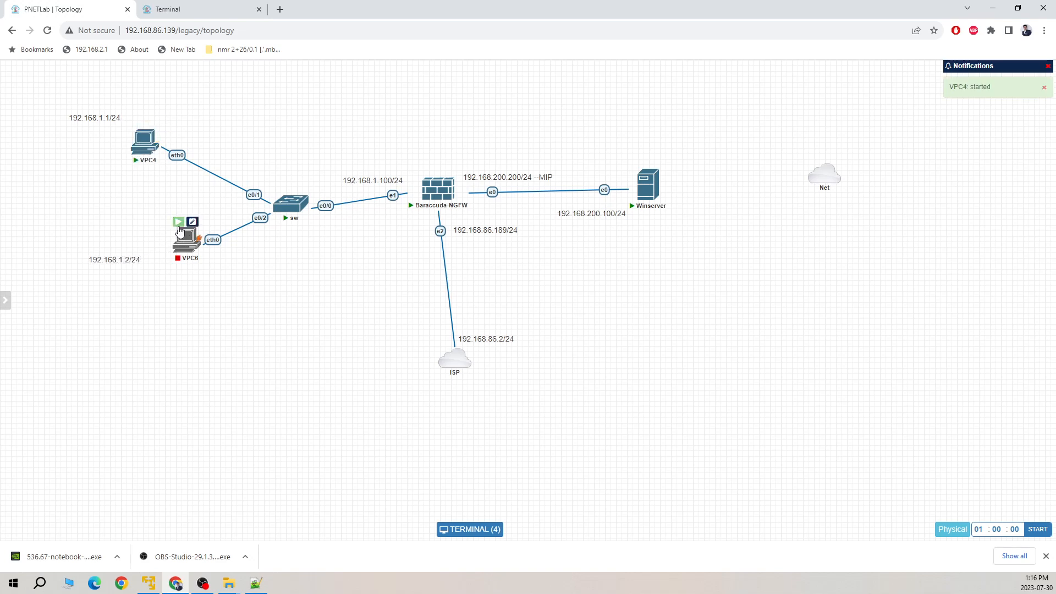
pyautogui.click(179, 222)
# Reopen a fresh VPC4 console and run sh ip, showing IP 0.0.0.0/0 with no gateway.
pyautogui.click(196, 10)
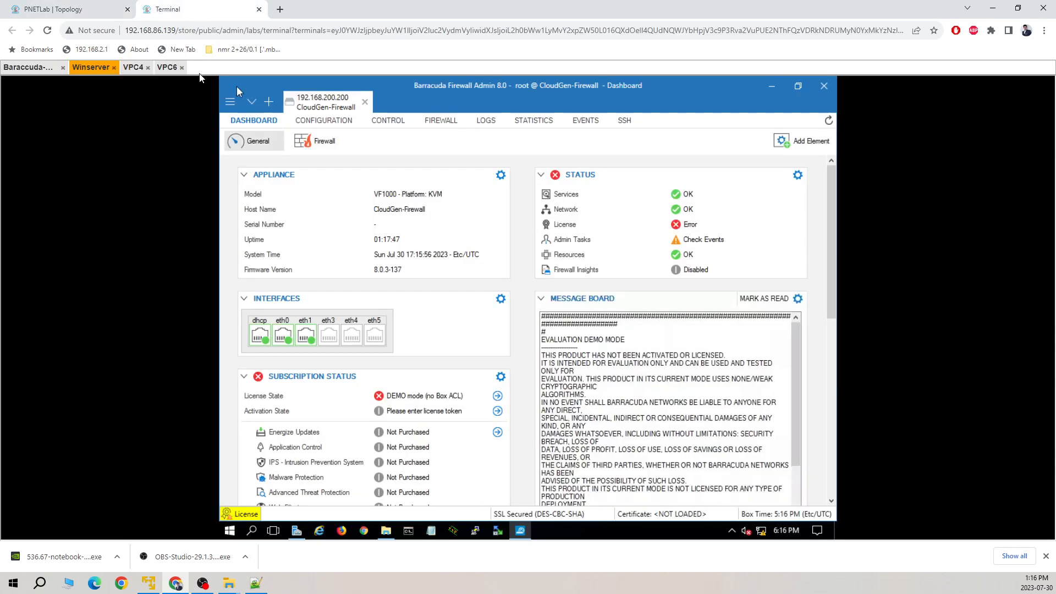
pyautogui.click(146, 69)
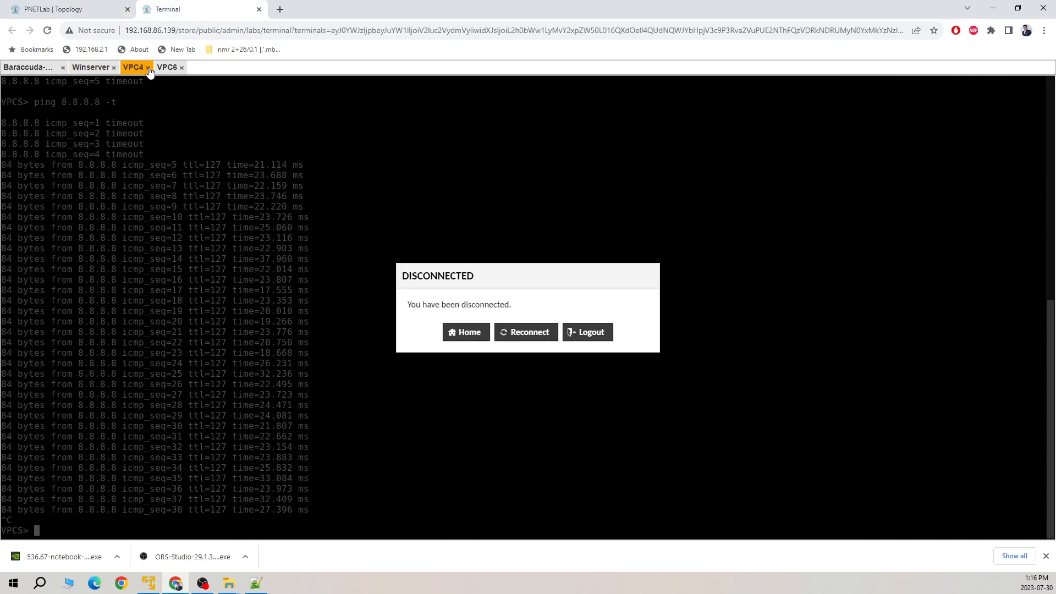
pyautogui.click(148, 69)
pyautogui.click(149, 69)
pyautogui.click(110, 11)
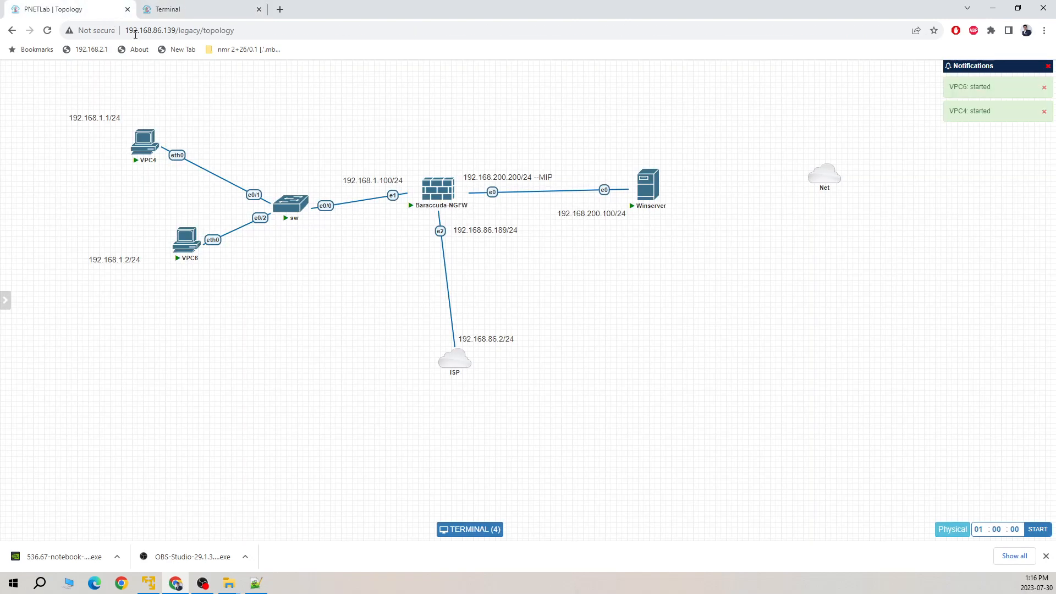
pyautogui.click(138, 142)
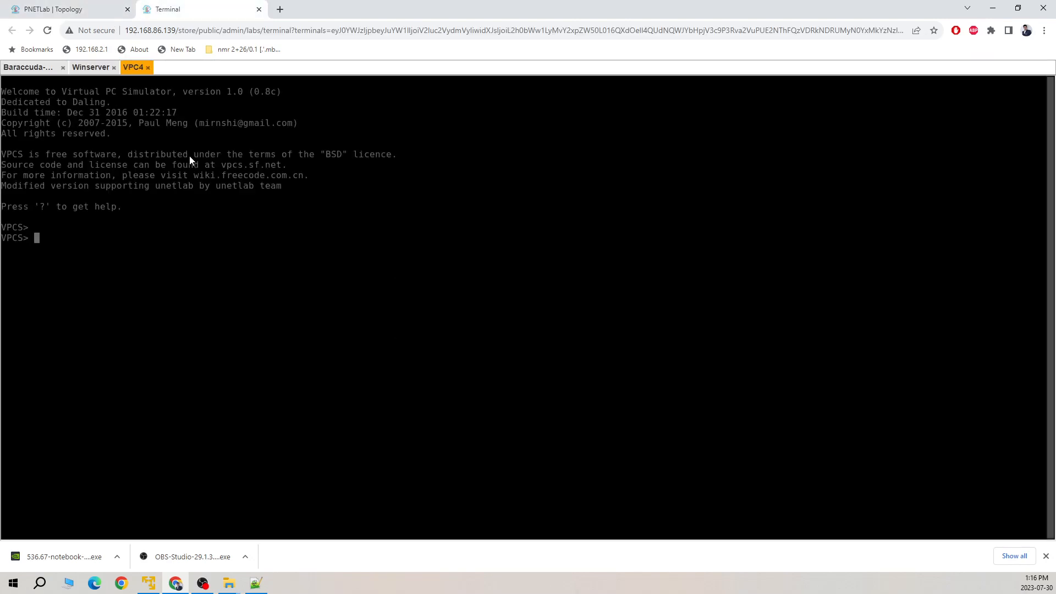
pyautogui.write('sh ip')
pyautogui.press('Return')
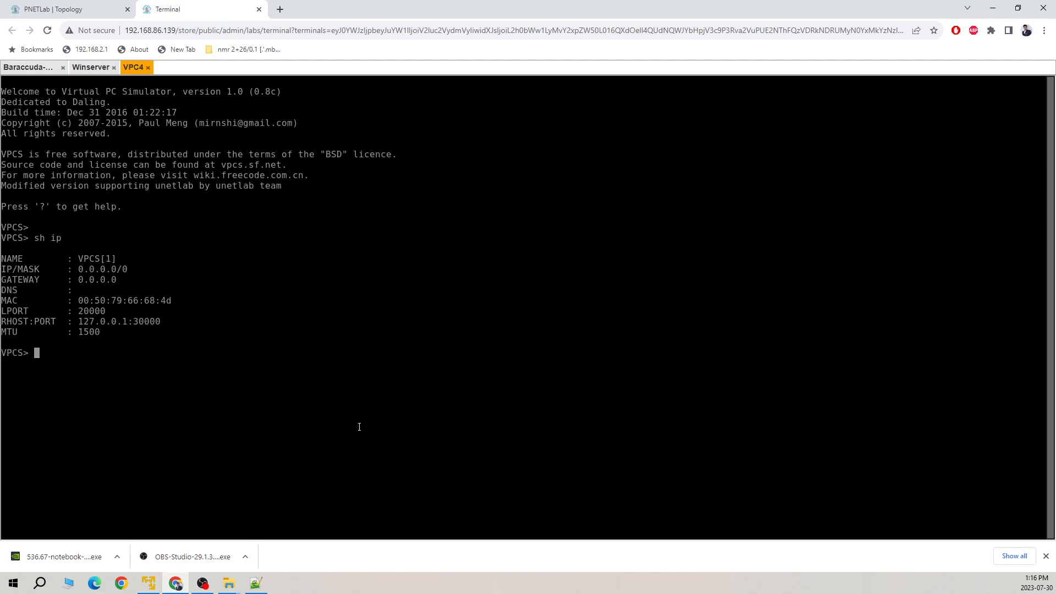
pyautogui.moveTo(79, 267); pyautogui.dragTo(117, 284)
# Open VPC6's console and run sh ip to confirm it has no IP or gateway.
pyautogui.click(90, 6)
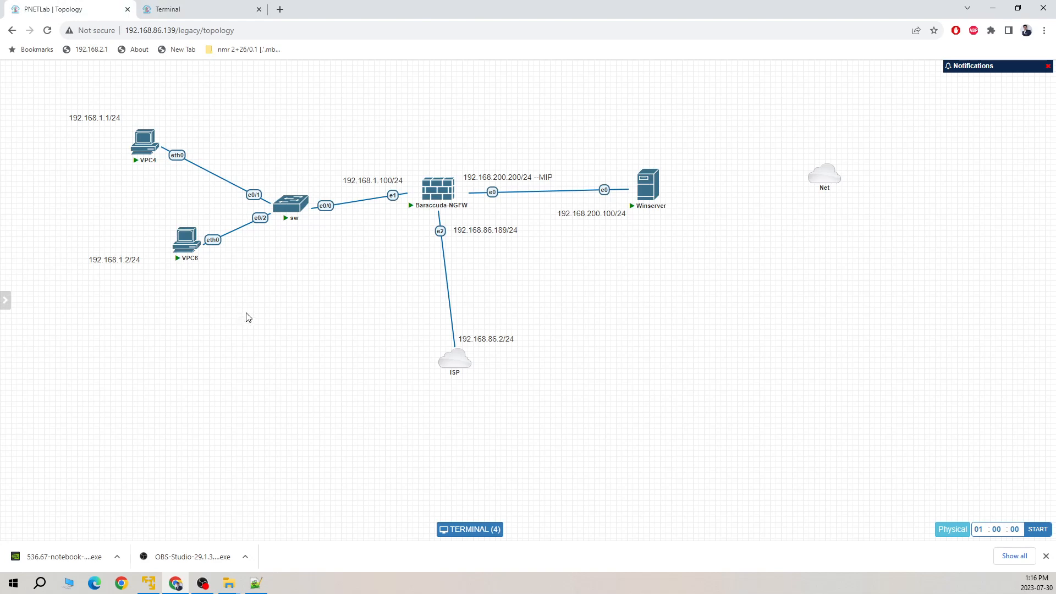
pyautogui.click(191, 241)
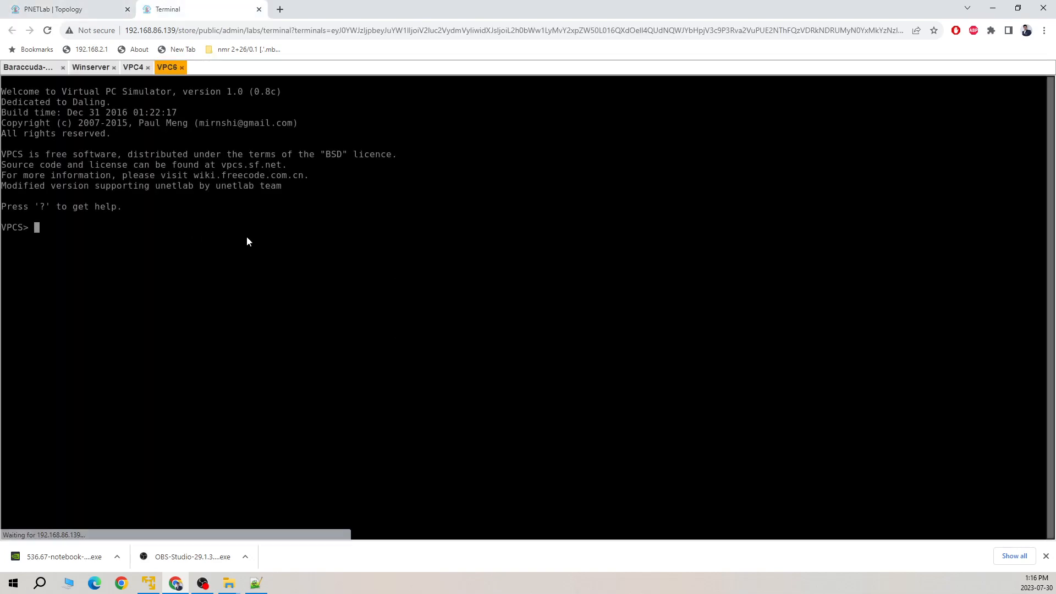
pyautogui.write('sh ip')
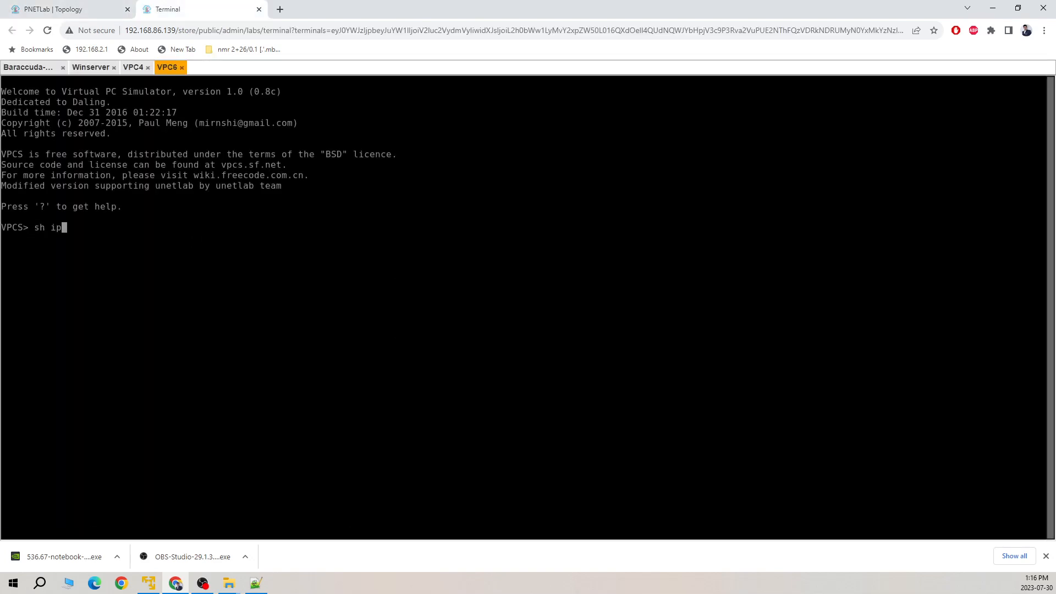
pyautogui.press('Return')
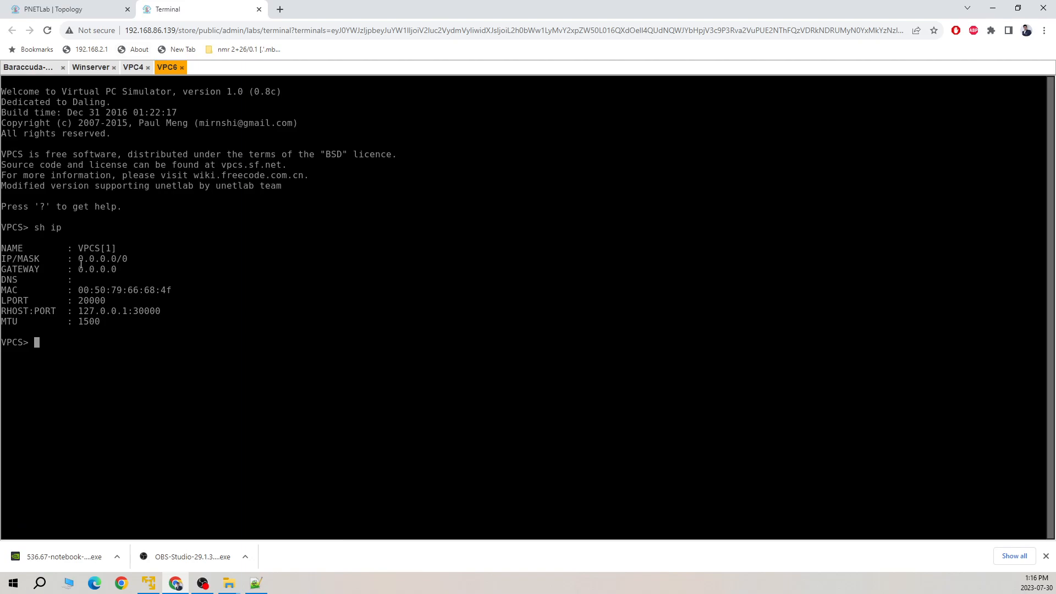
pyautogui.moveTo(81, 264); pyautogui.dragTo(129, 283)
# Switch to the console sessions and open the Barracuda firewall's own console.
pyautogui.click(88, 10)
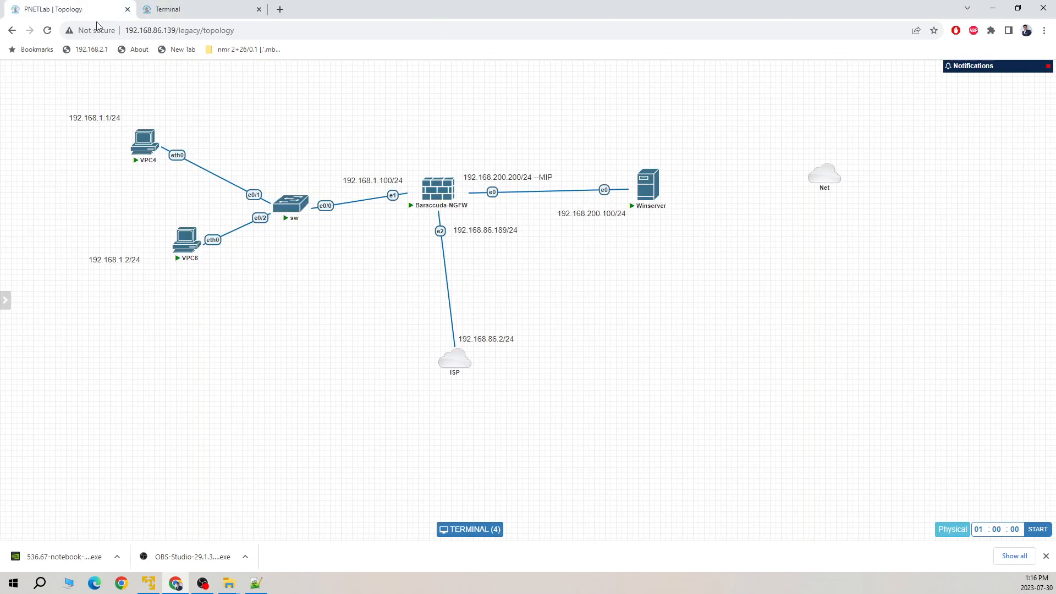
pyautogui.click(181, 13)
pyautogui.click(90, 68)
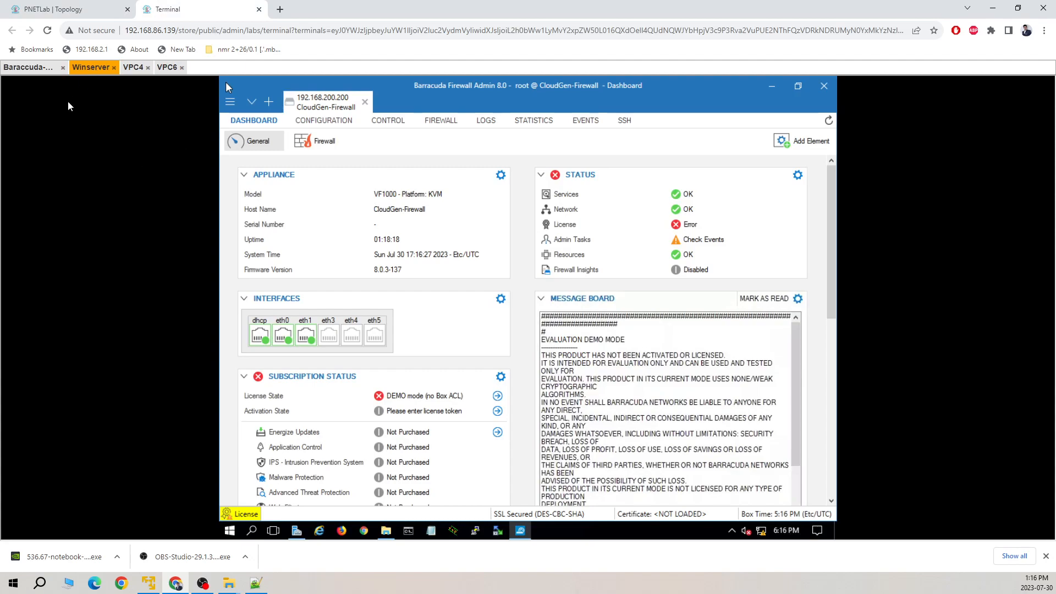
pyautogui.click(47, 70)
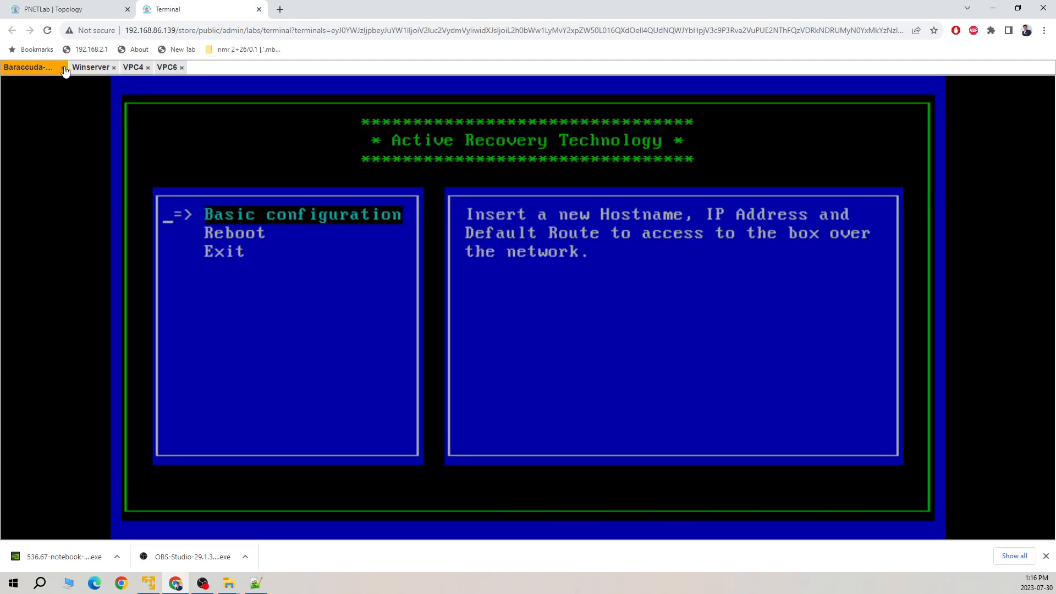
# Close the firewall console and open Box Network settings from the configuration tree.
pyautogui.click(63, 68)
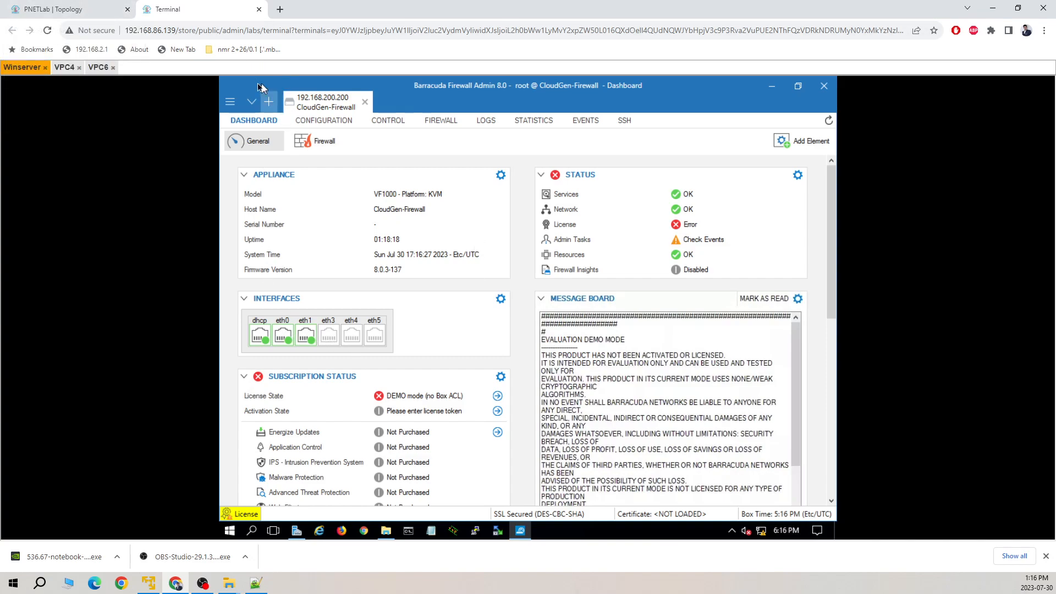
pyautogui.click(326, 121)
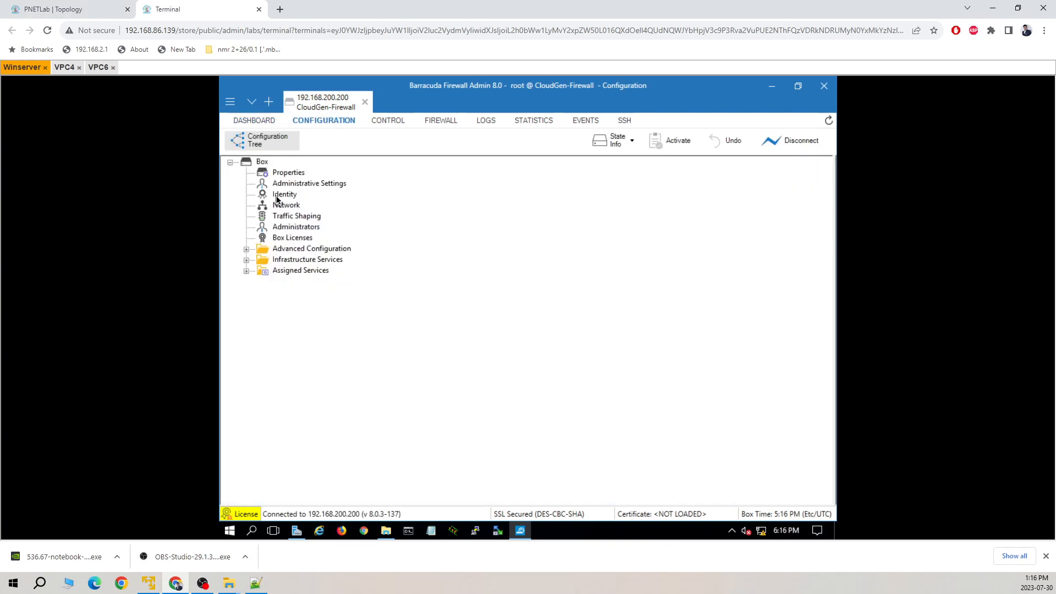
pyautogui.doubleClick(285, 205)
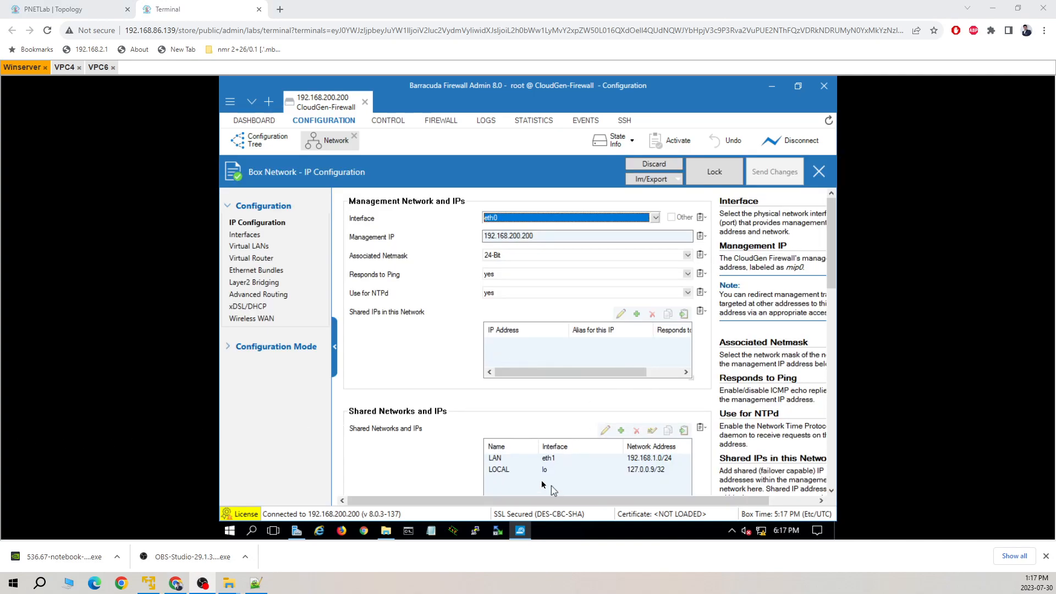
# Lock the config, delete the LAN shared network 192.168.1.0/24, then send and activate the changes.
pyautogui.click(523, 462)
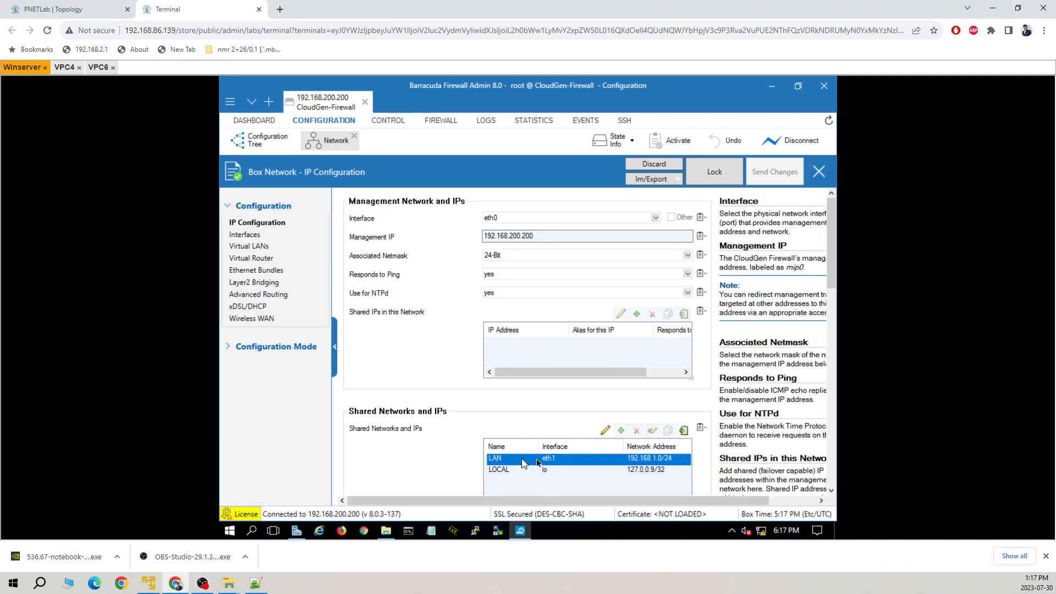
pyautogui.click(714, 171)
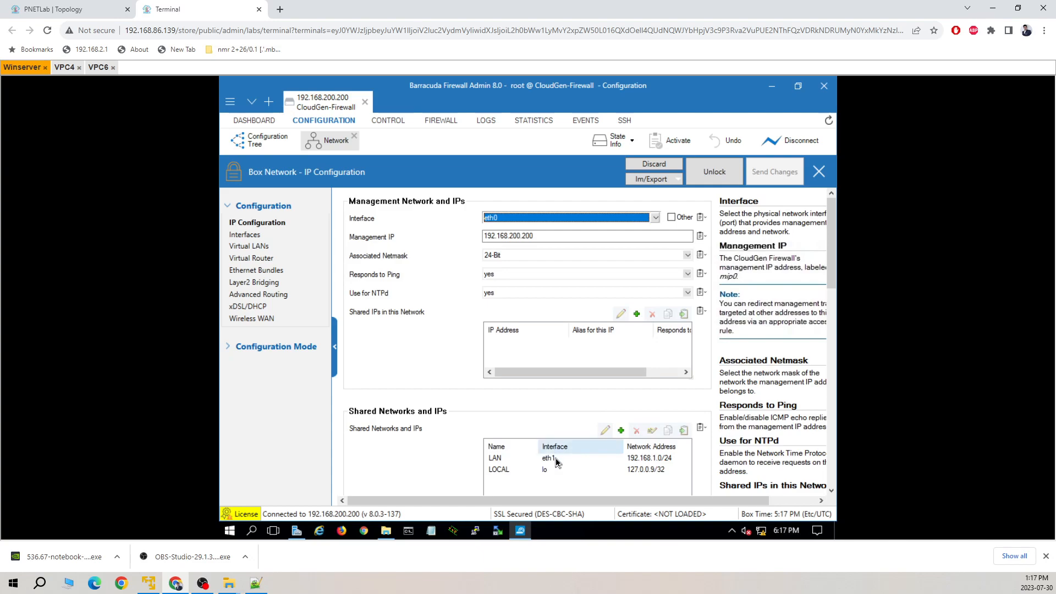
pyautogui.click(557, 458)
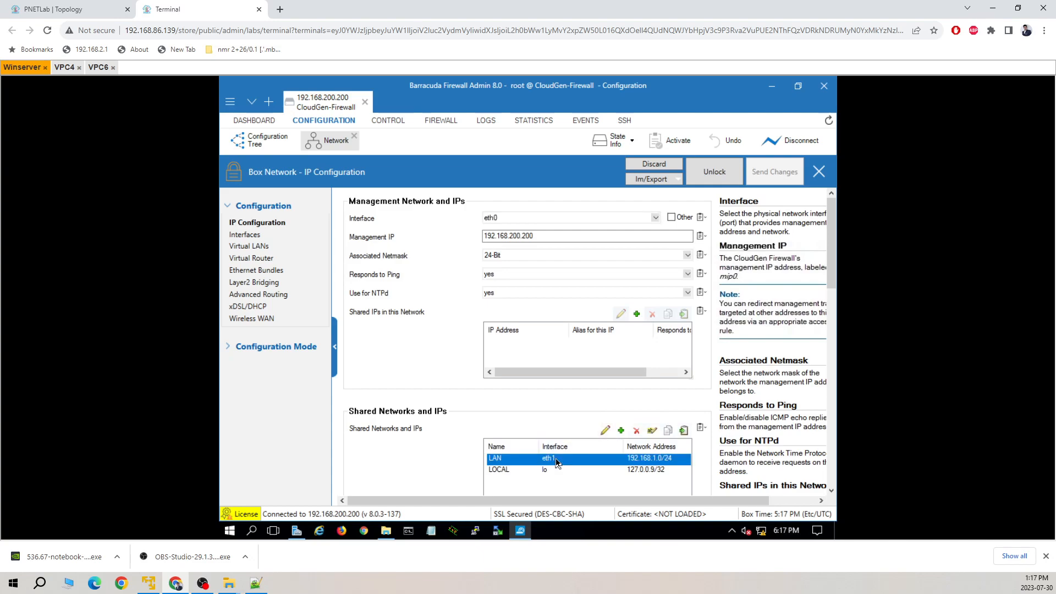
pyautogui.click(635, 435)
pyautogui.click(752, 165)
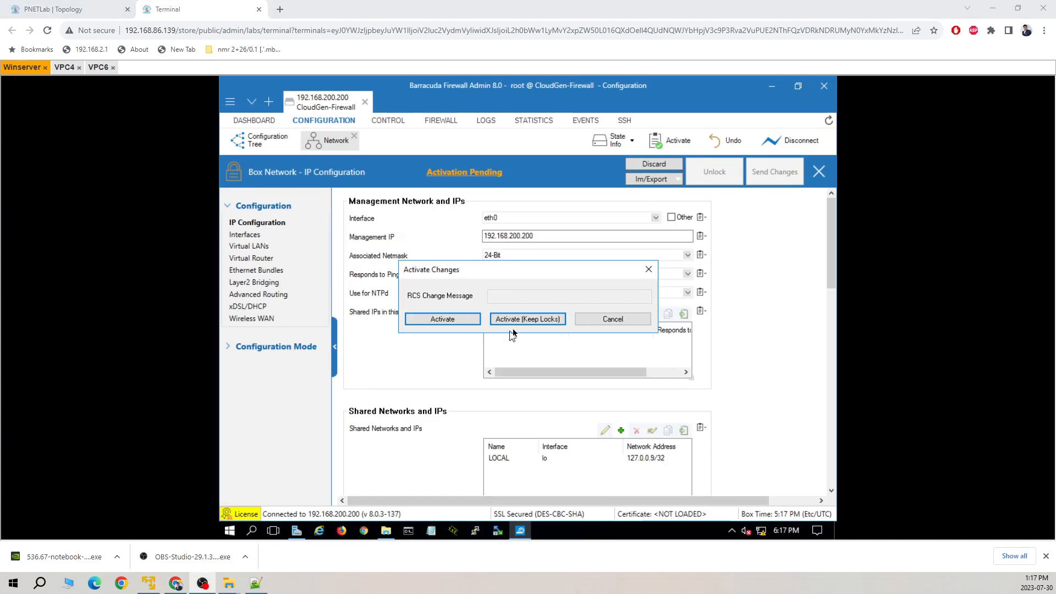
pyautogui.click(471, 319)
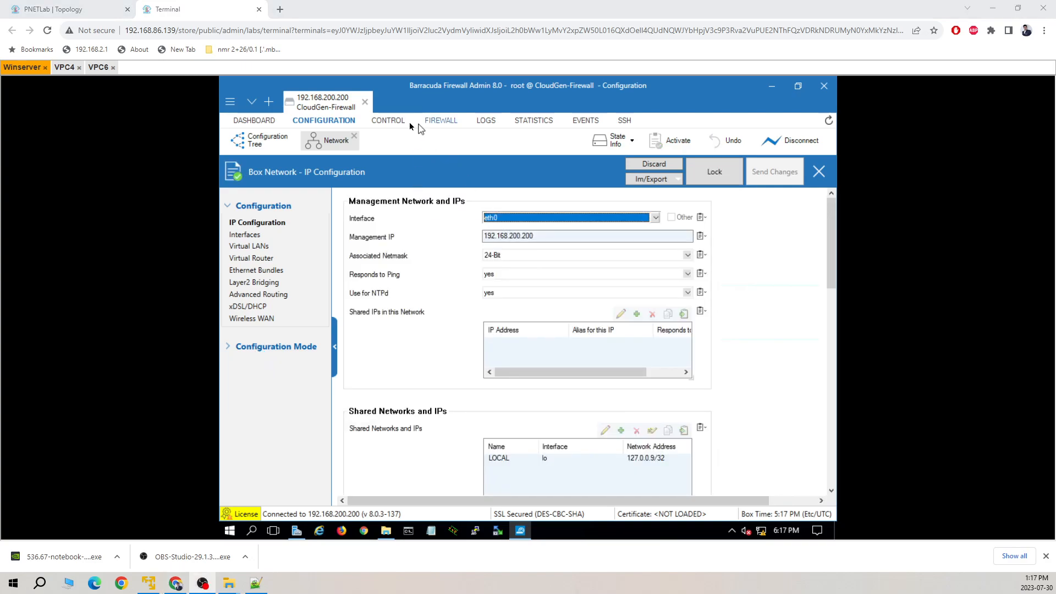
# Show the box Configuration Tree and expand Assigned Services (AV, DHCP, DHCPR, NGFW, URL, VPN).
pyautogui.click(389, 121)
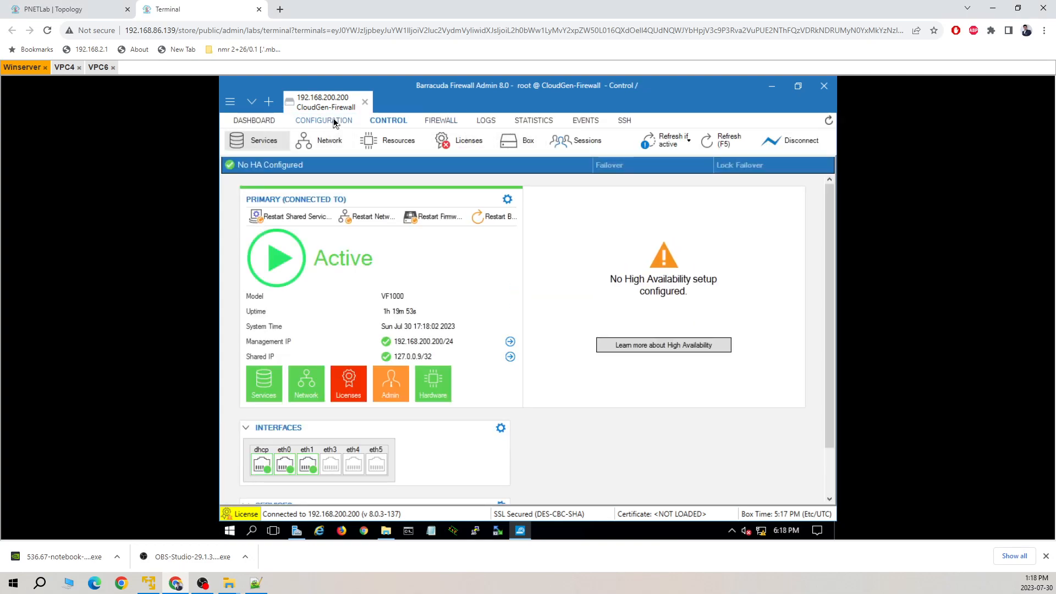
pyautogui.click(305, 121)
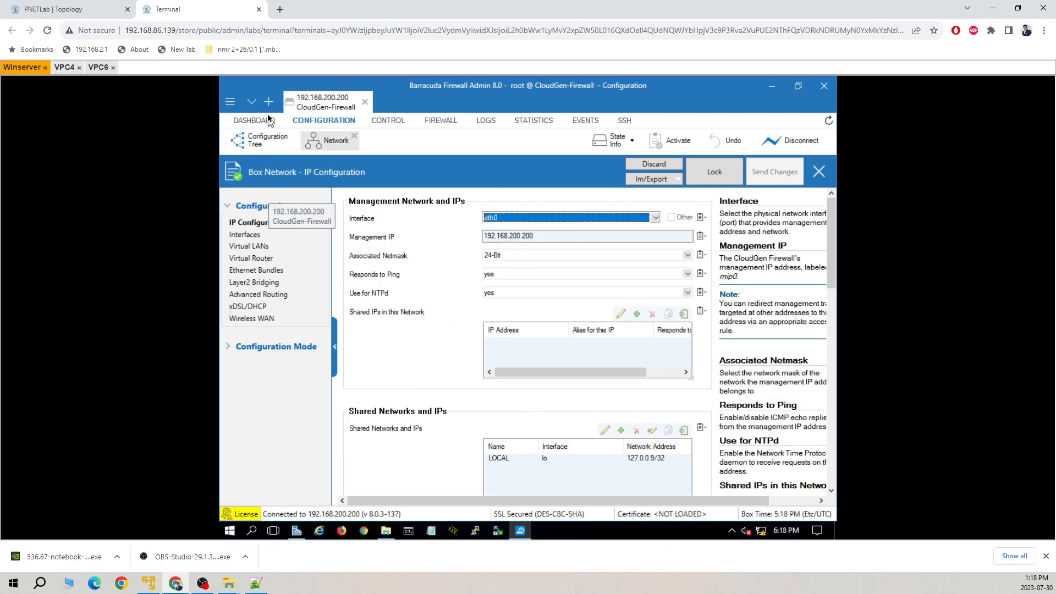
pyautogui.click(272, 141)
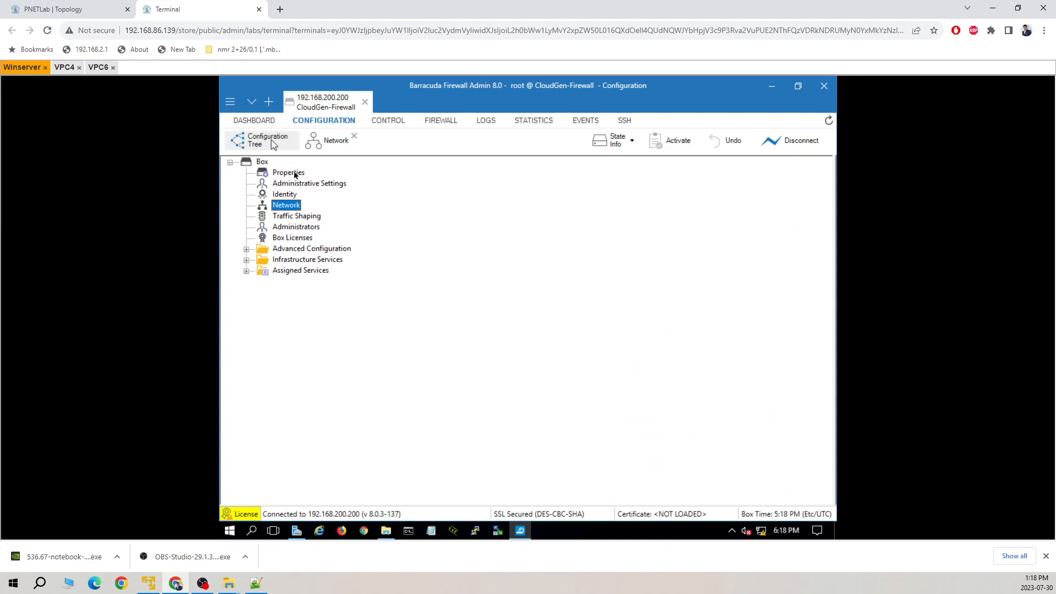
pyautogui.click(246, 271)
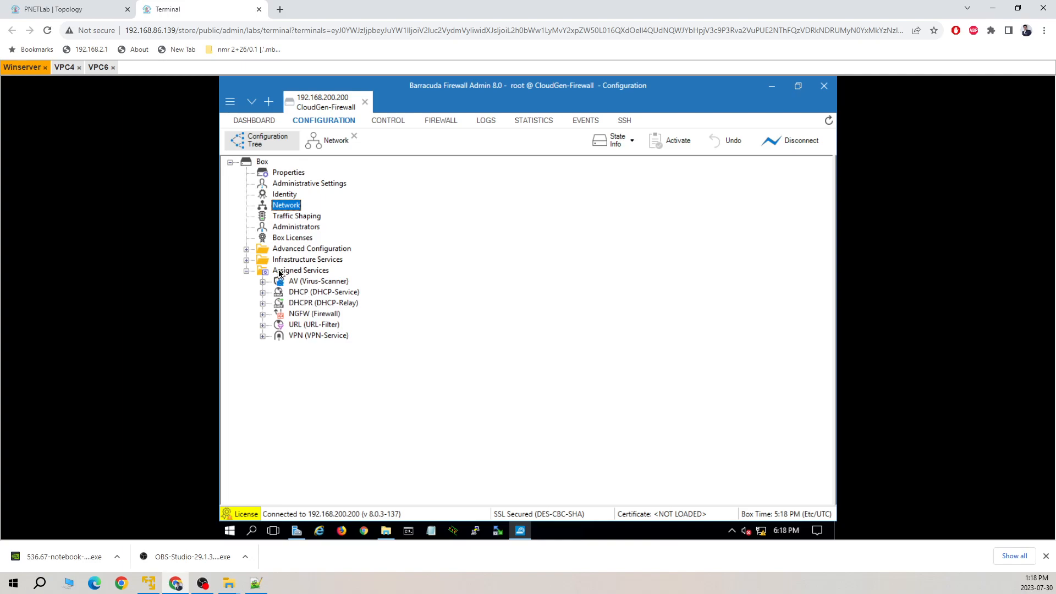
# Create service 'dhcp' with the DHCP Service module under Assigned Services and begin activation.
pyautogui.rightClick(279, 273)
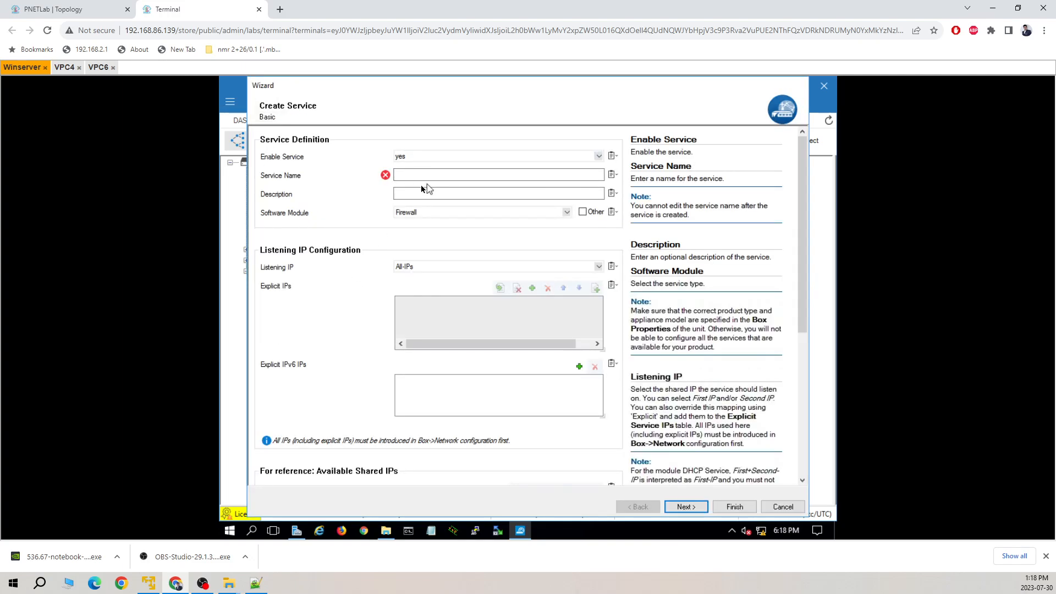
pyautogui.click(433, 175)
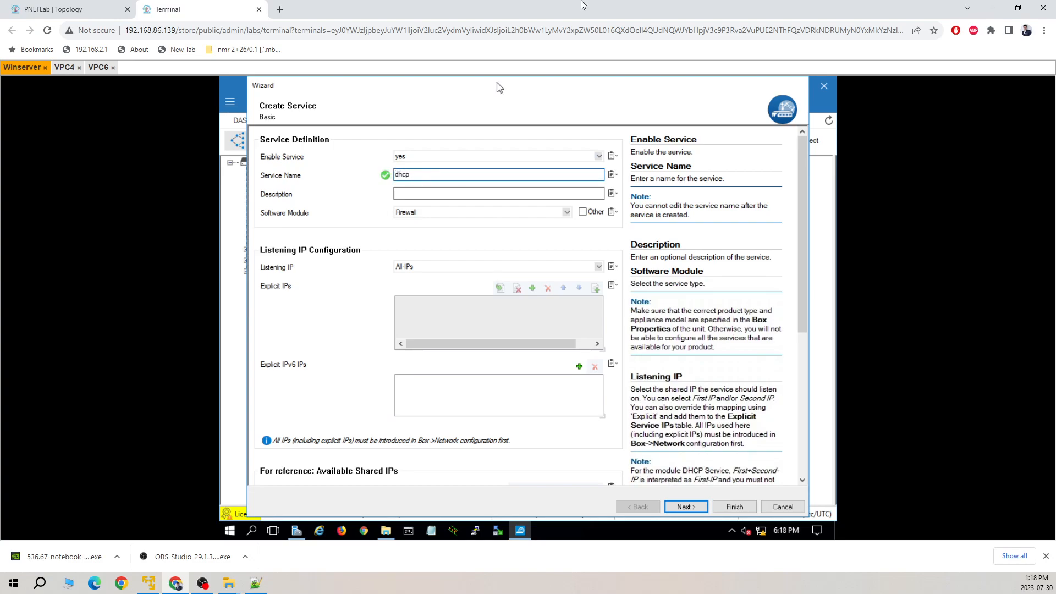
pyautogui.click(566, 214)
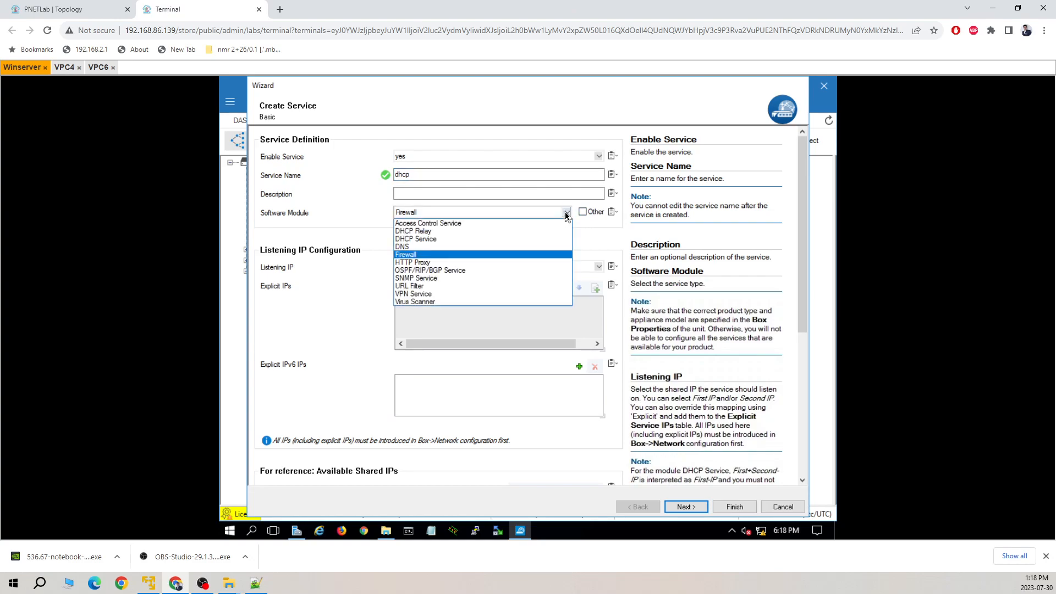
pyautogui.click(446, 239)
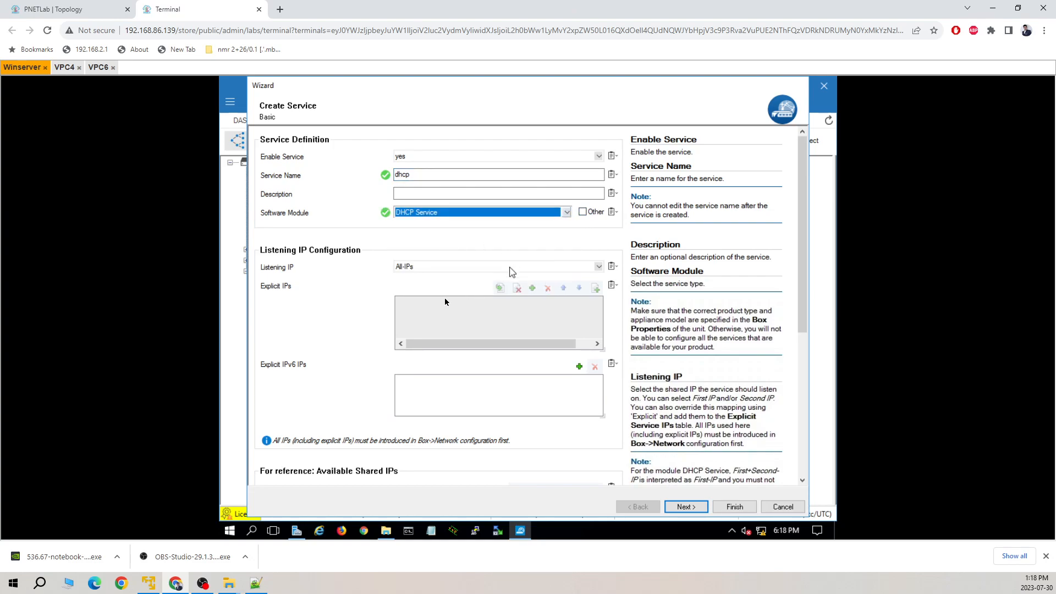
pyautogui.scroll(-4, 492, 358)
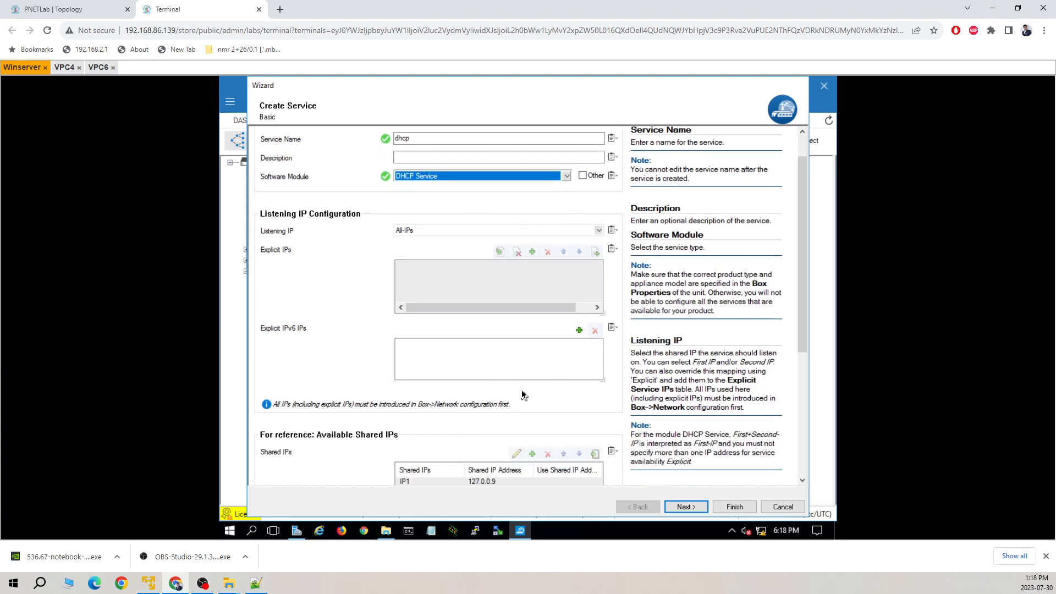
pyautogui.scroll(-3, 506, 395)
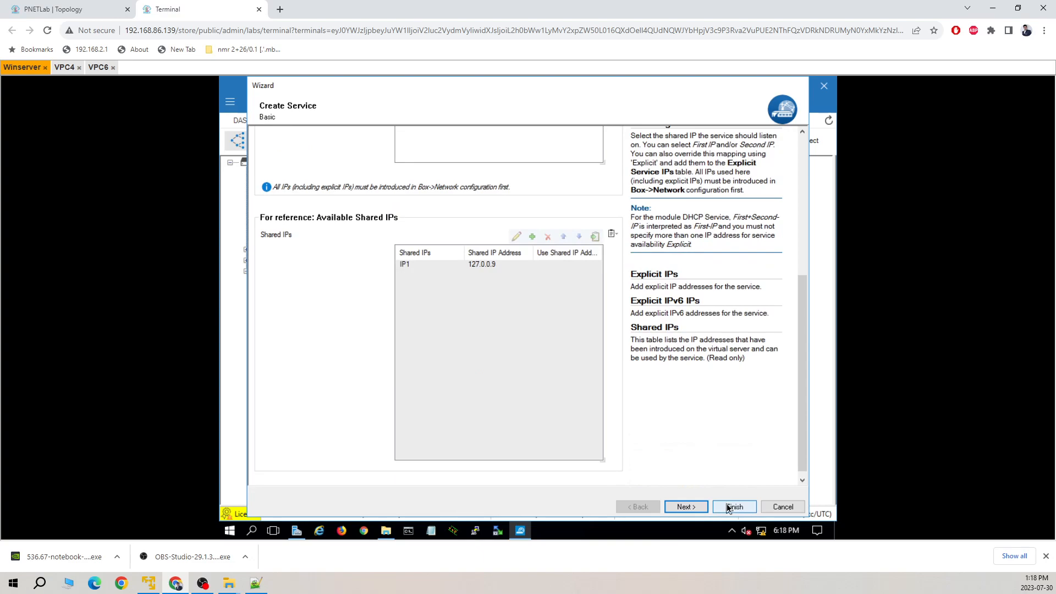
pyautogui.click(730, 506)
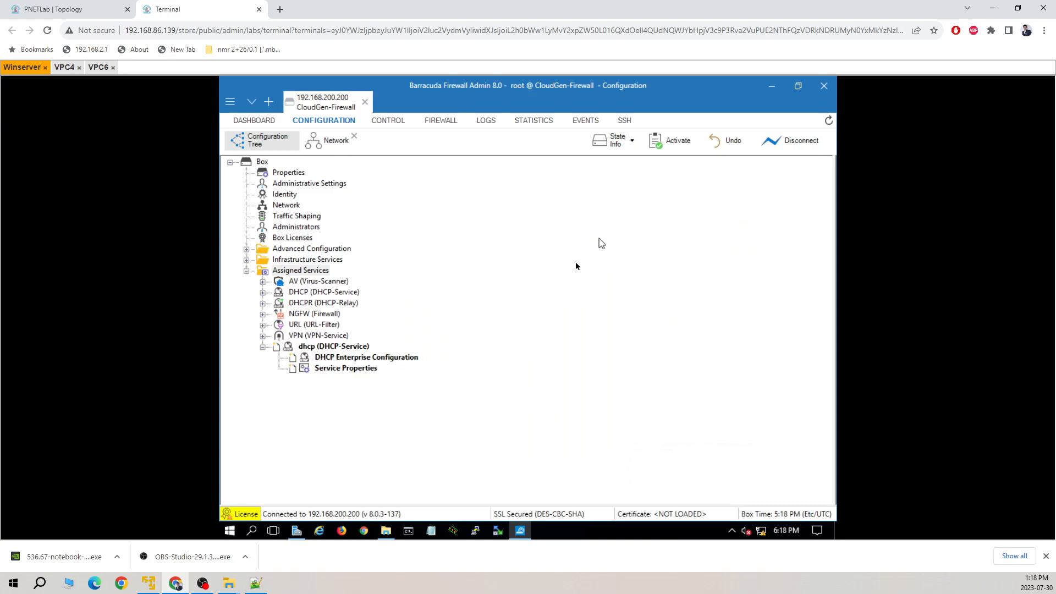
pyautogui.click(665, 144)
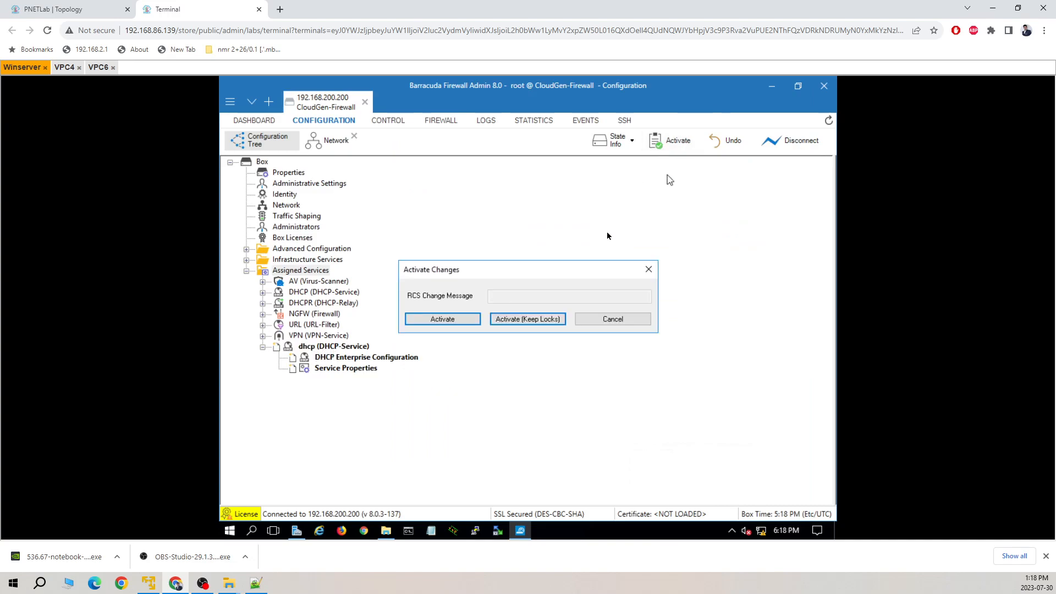
# Confirm activation of the dhcp service and select its DHCP Enterprise Configuration entry.
pyautogui.click(465, 320)
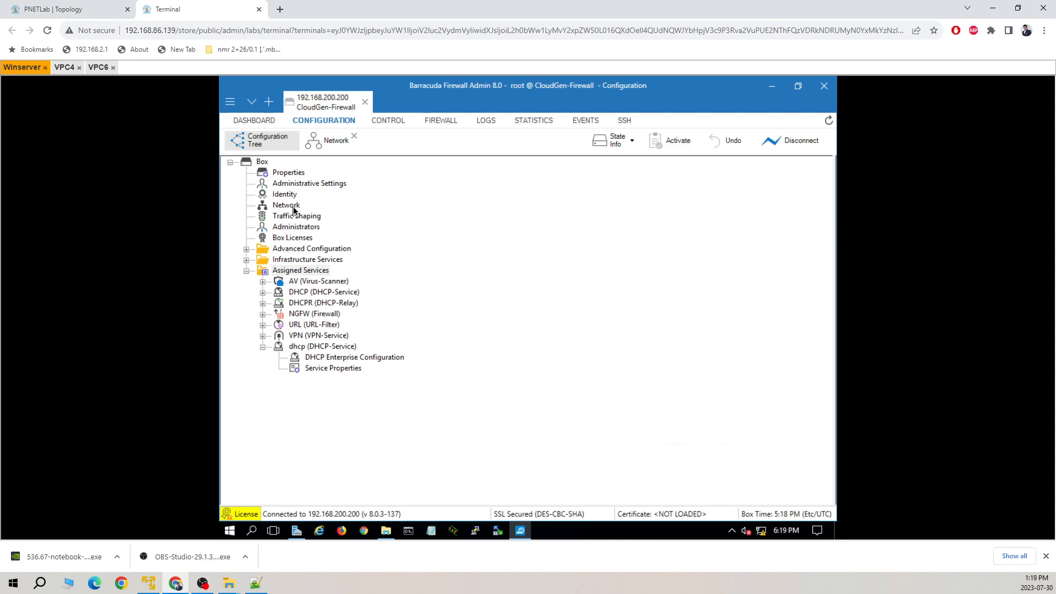
pyautogui.click(311, 359)
# Lock DHCP Enterprise Configuration, start a LANDHCP subnet but cancel it, and return to the Configuration Tree.
pyautogui.doubleClick(312, 359)
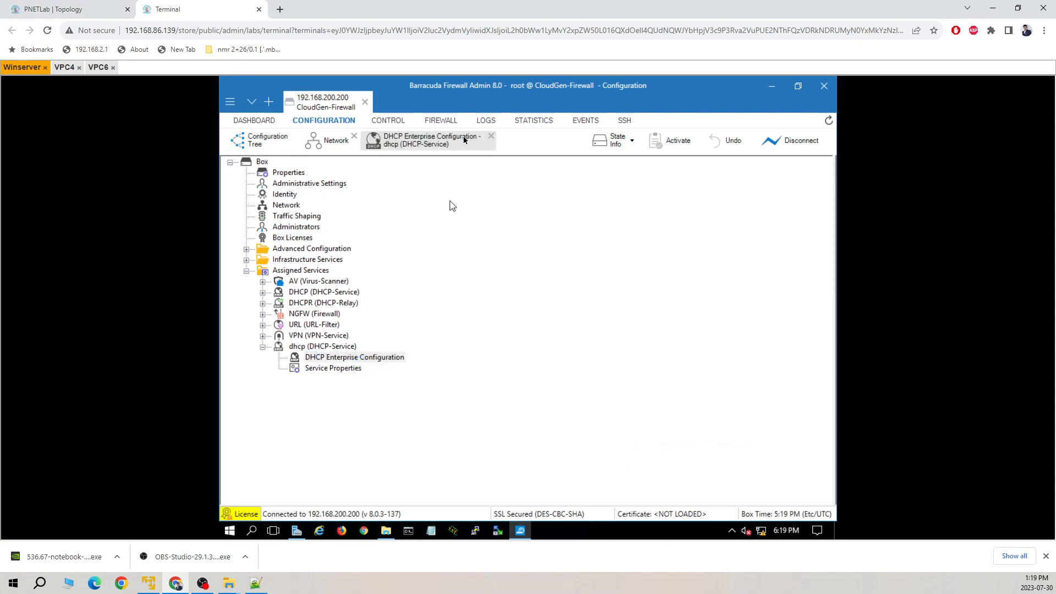
pyautogui.click(716, 175)
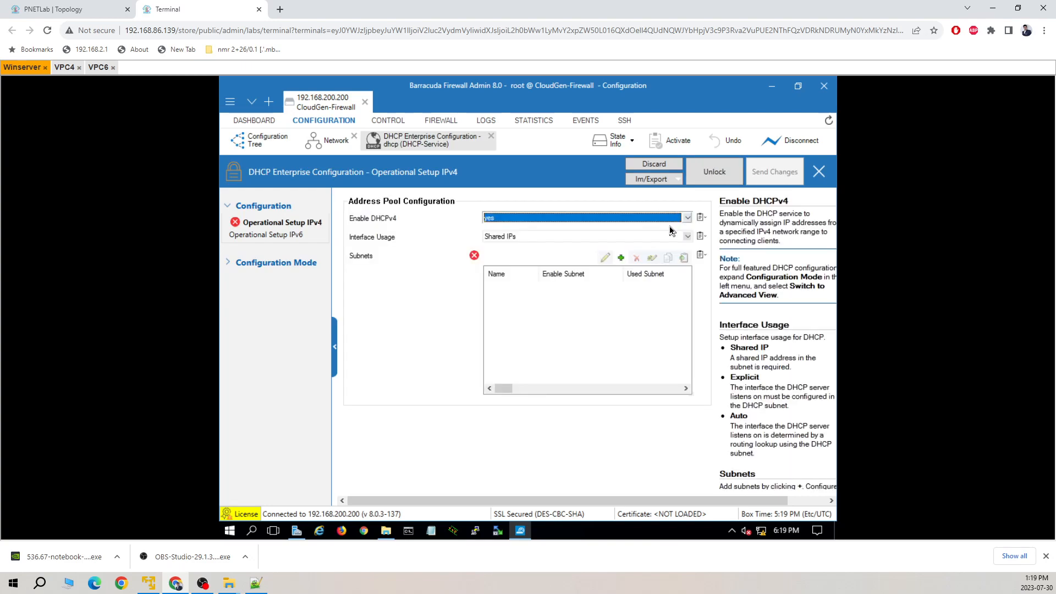
pyautogui.click(531, 319)
pyautogui.click(621, 258)
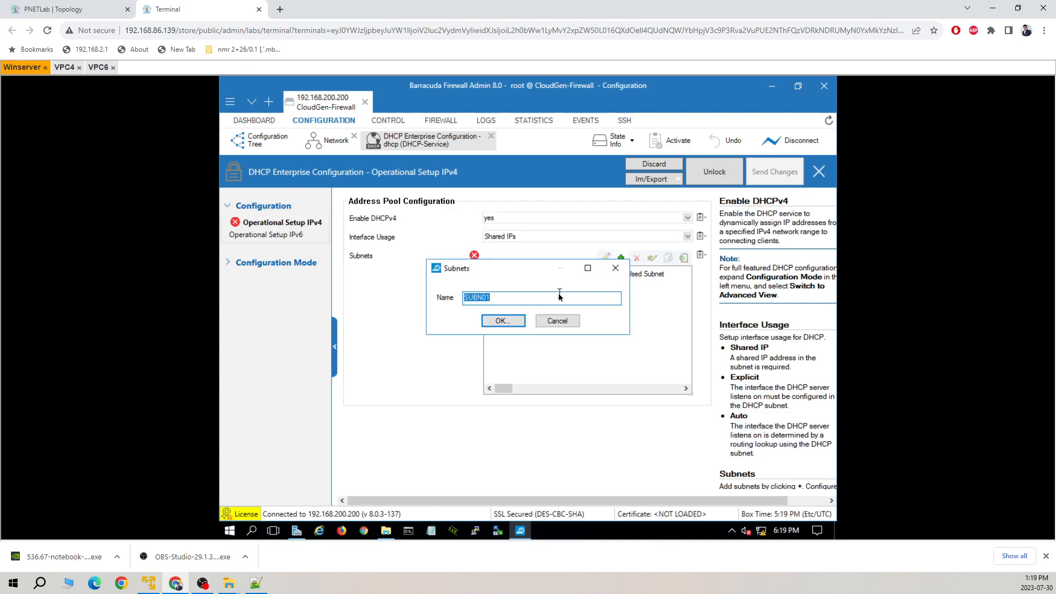
pyautogui.write('LANDHCP')
pyautogui.click(557, 321)
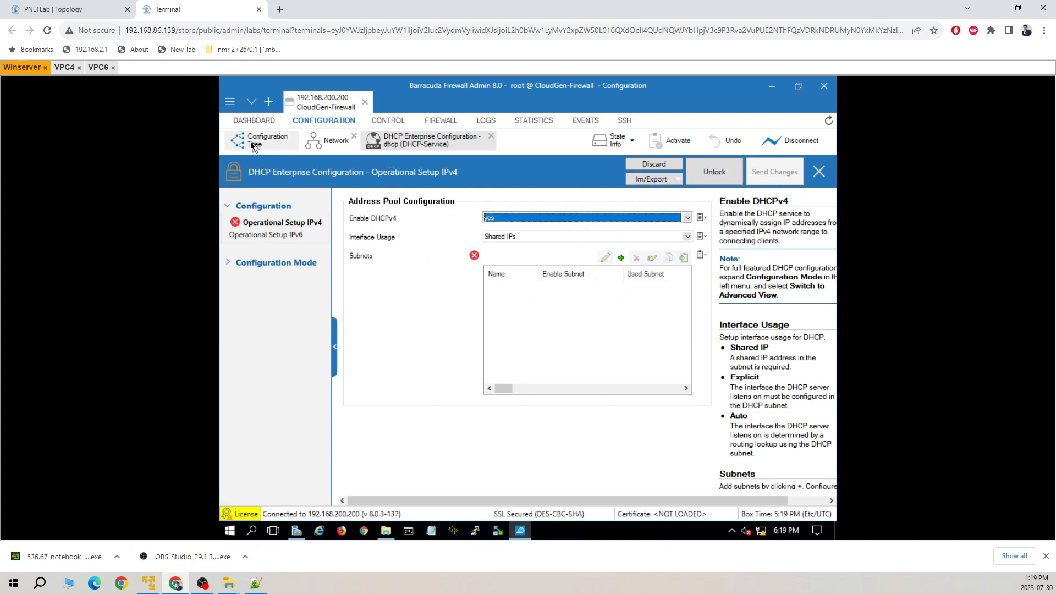
pyautogui.click(278, 144)
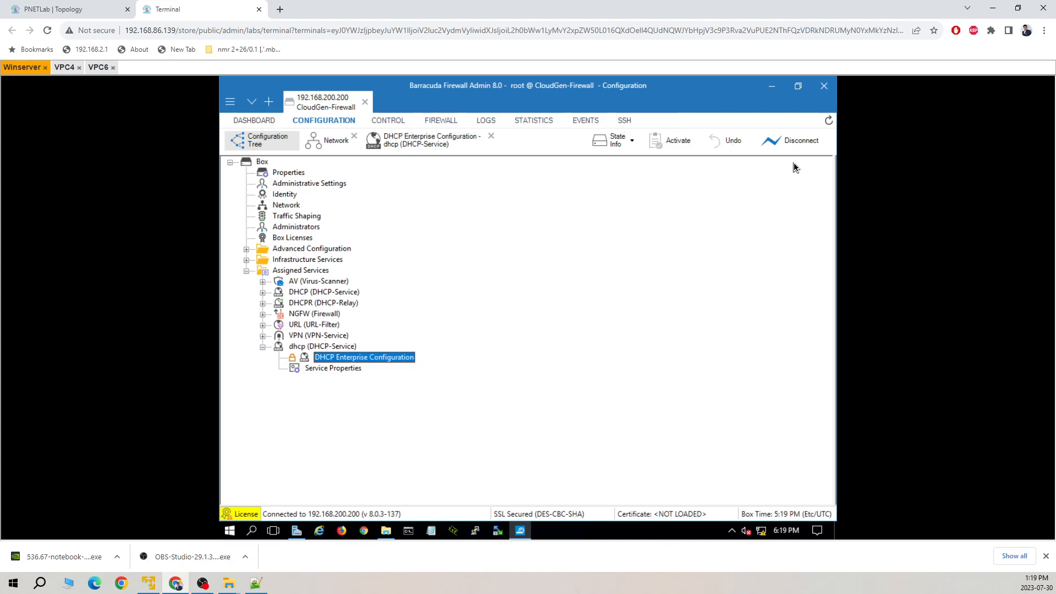
# Reboot the firewall via CONTROL > Box > Operating System > Reboot Box, confirming with OK.
pyautogui.click(389, 122)
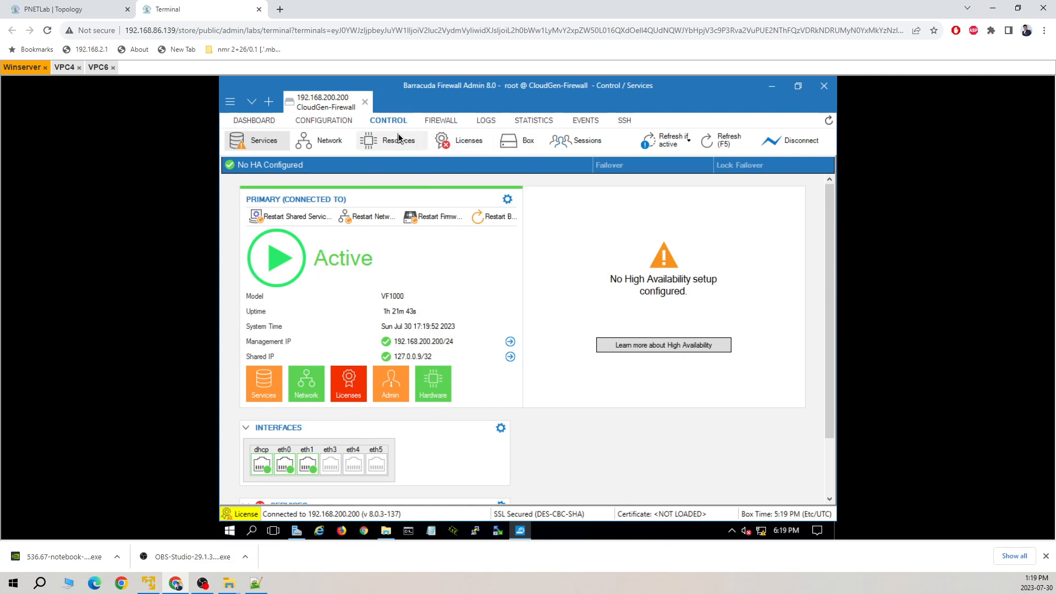
pyautogui.click(513, 144)
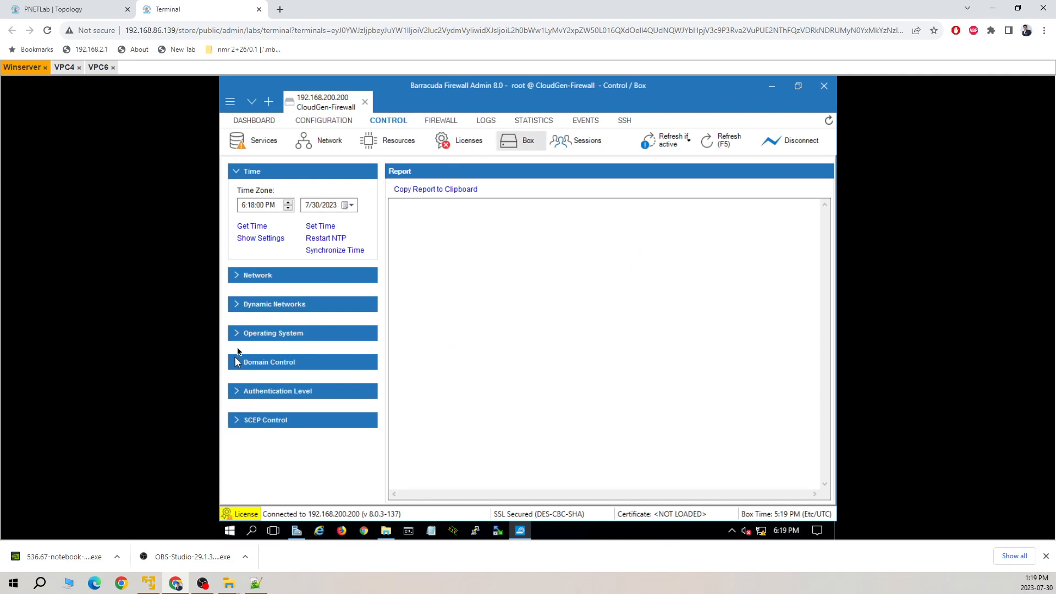
pyautogui.click(245, 333)
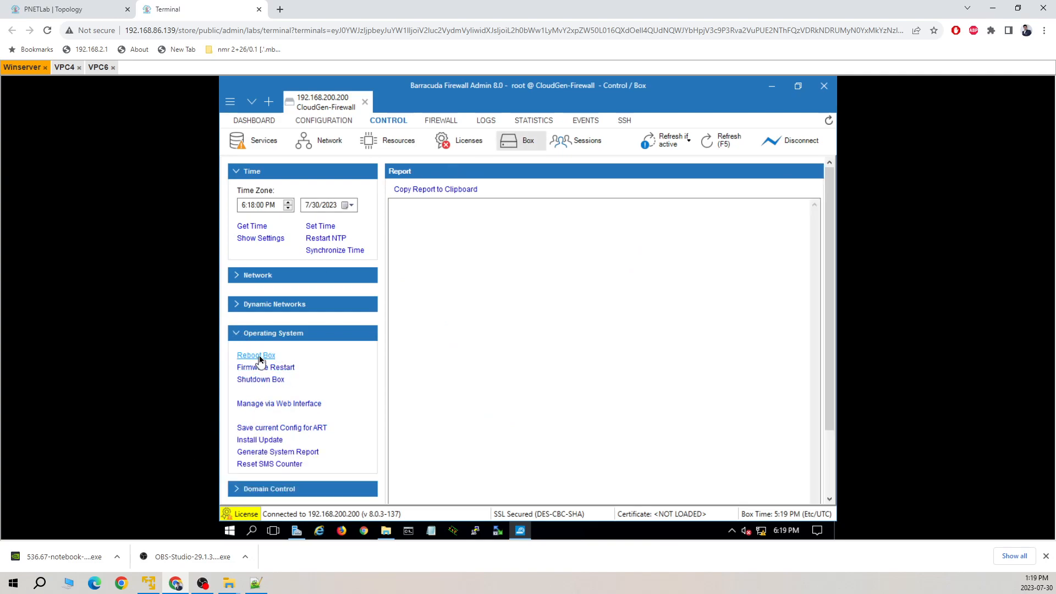
pyautogui.click(264, 356)
pyautogui.click(499, 340)
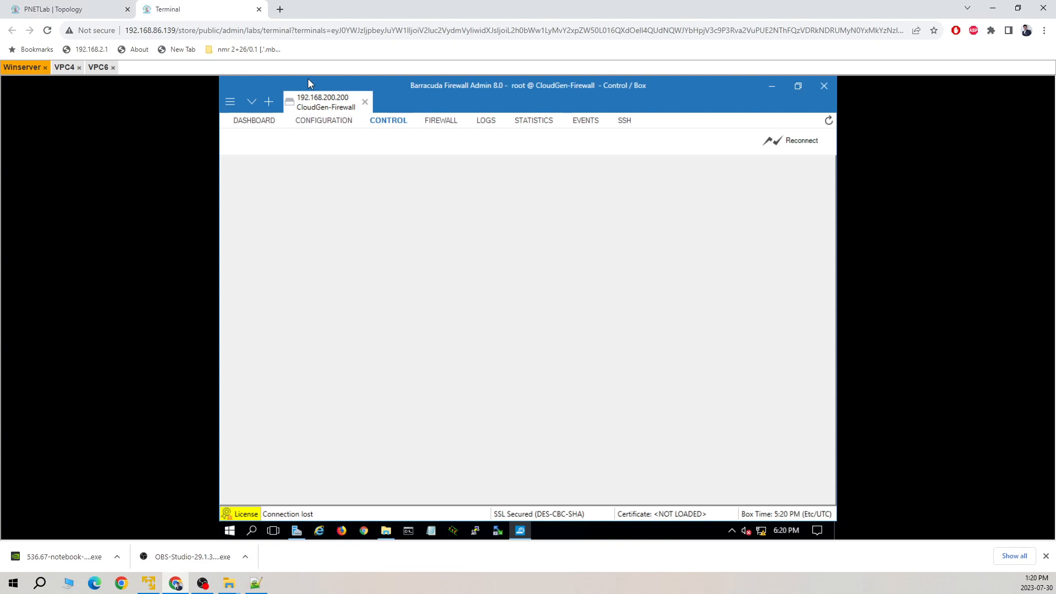
# Close the lost firewall connection on Winserver and open the Baracuda-NGFW node's console.
pyautogui.hotkey('ctrl', '1')
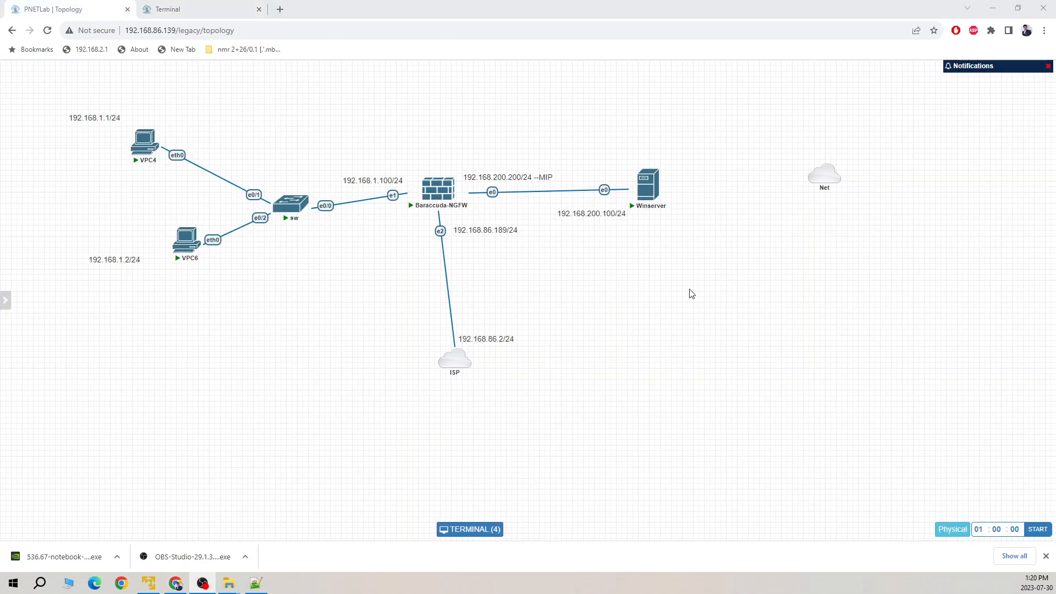
pyautogui.click(182, 13)
pyautogui.click(27, 67)
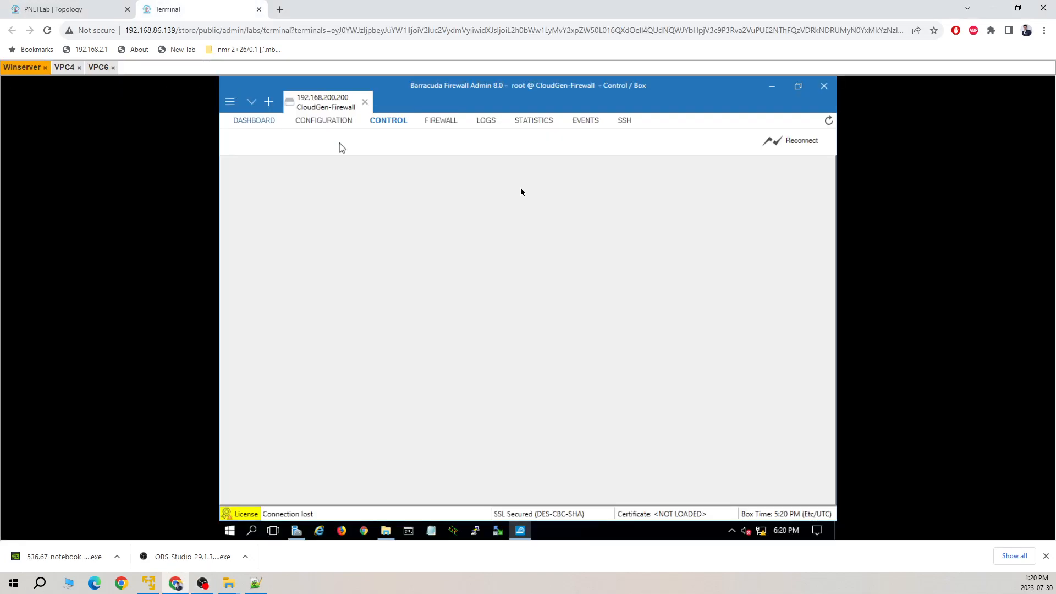
pyautogui.click(365, 101)
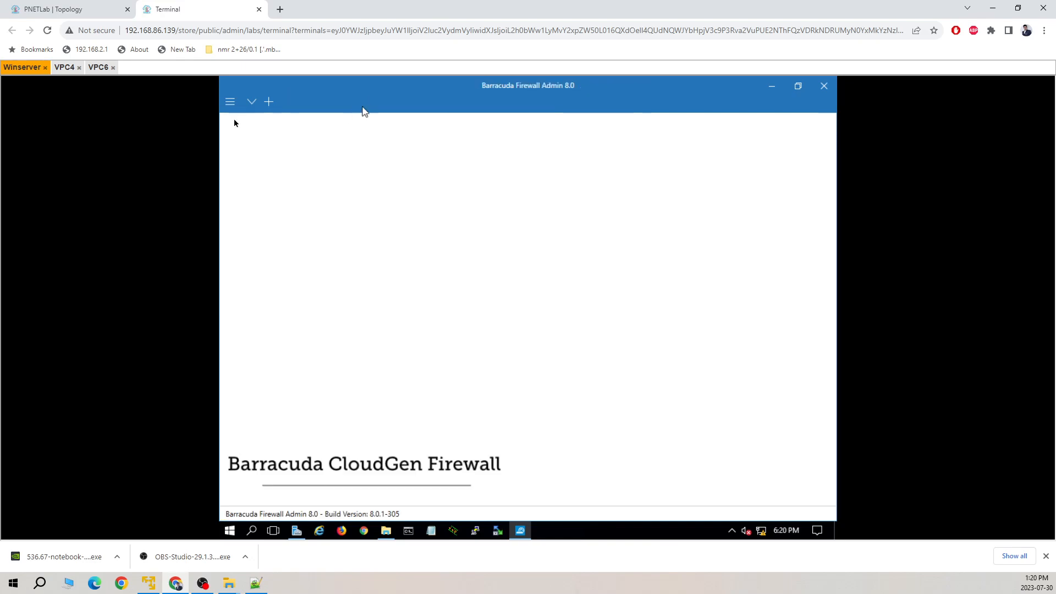
pyautogui.click(86, 10)
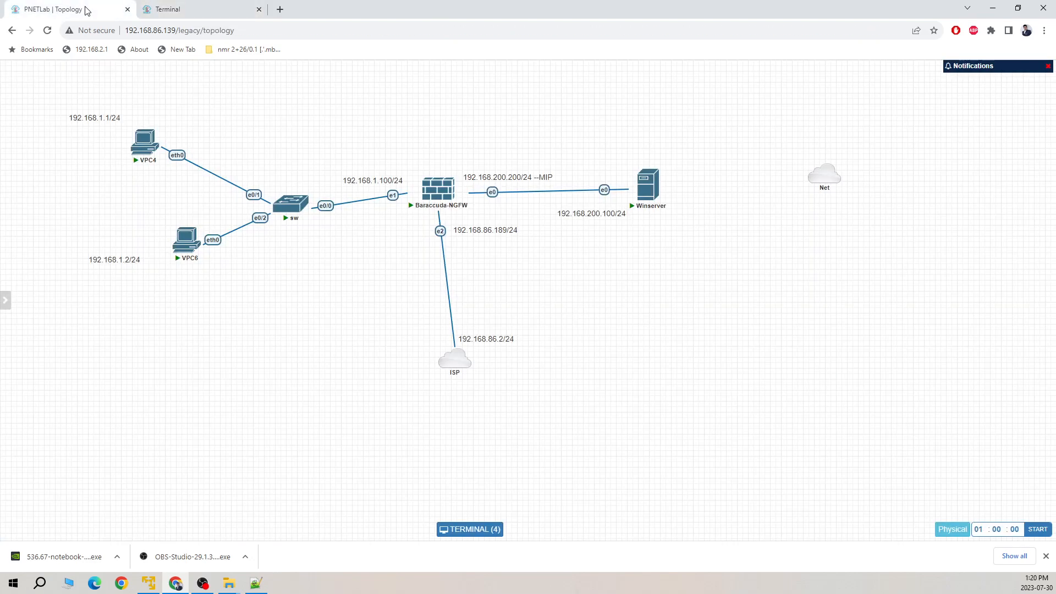
pyautogui.click(444, 189)
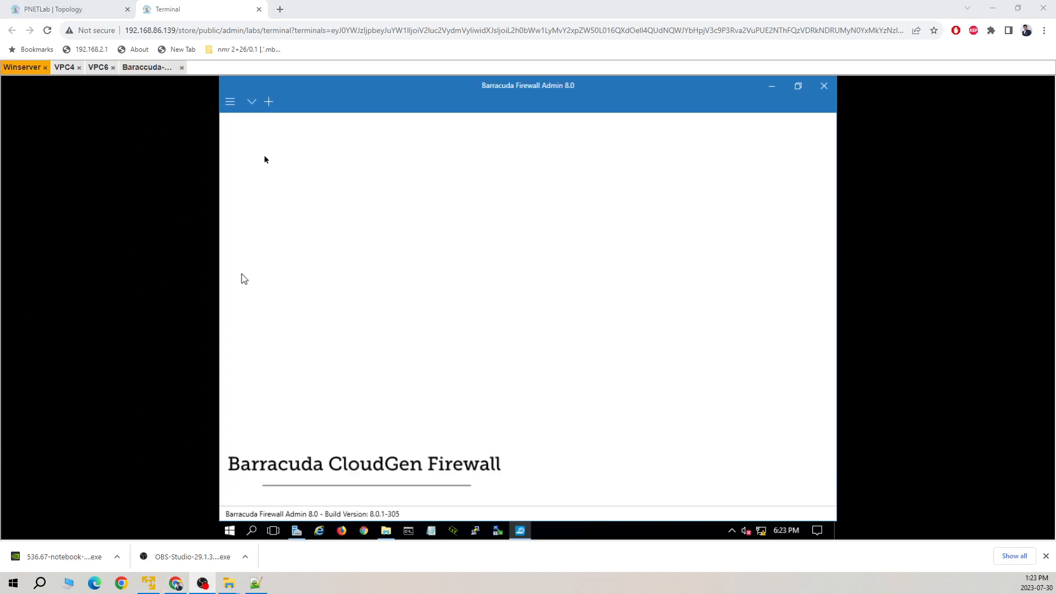
# Close the firewall console and start a new Firewall Admin sign-in to 192.168.200.200 from Winserver.
pyautogui.click(149, 69)
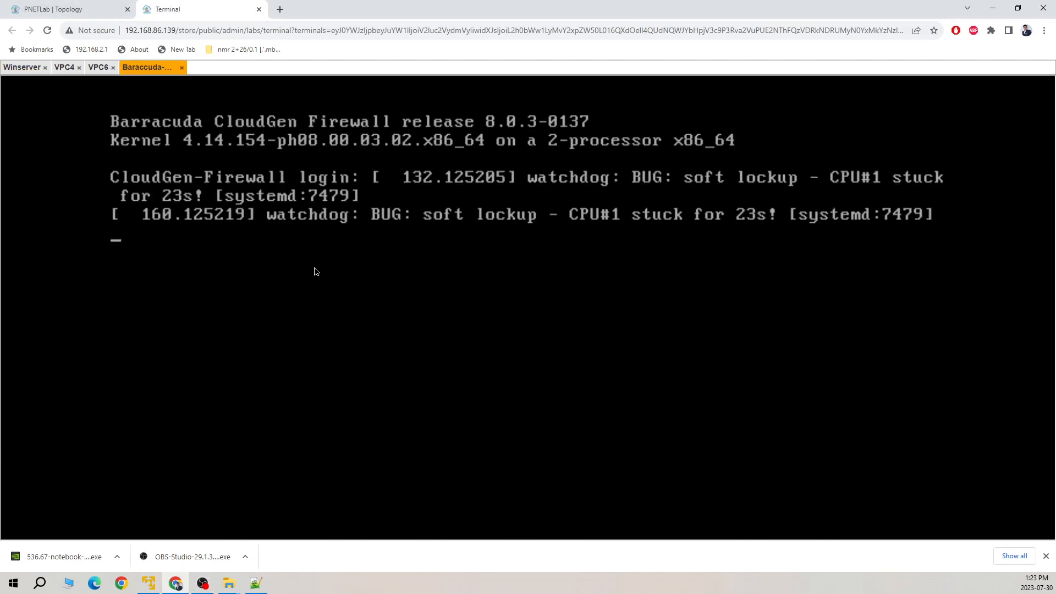
pyautogui.press('Return')
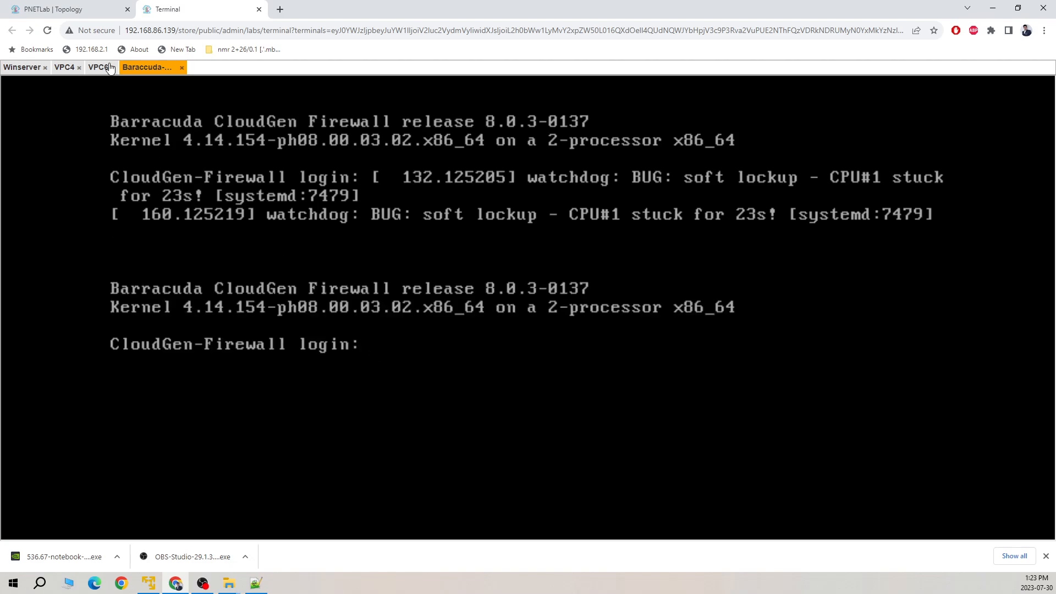
pyautogui.click(181, 68)
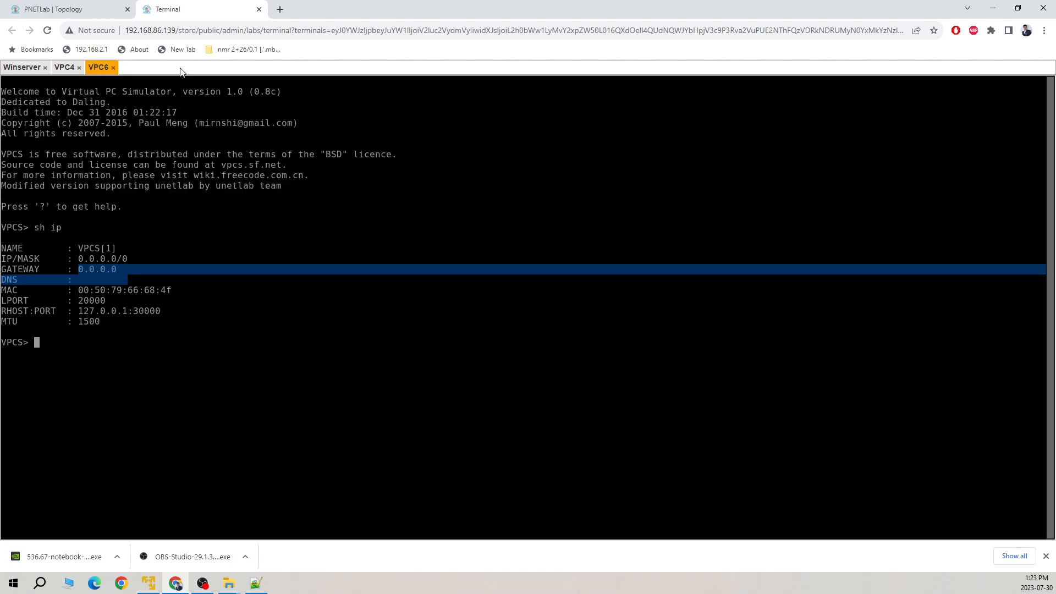
pyautogui.click(33, 67)
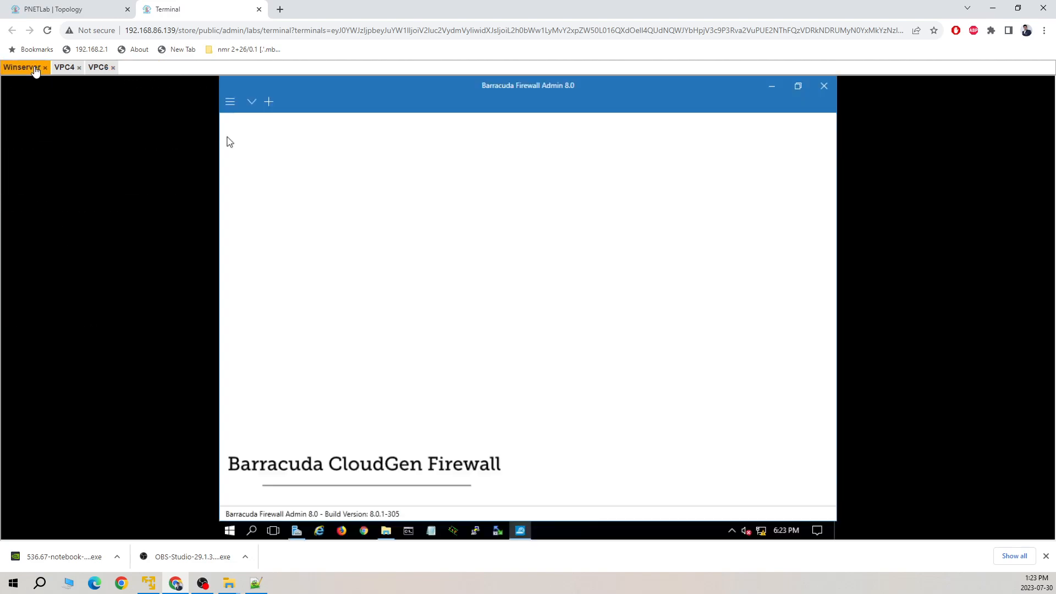
pyautogui.click(268, 102)
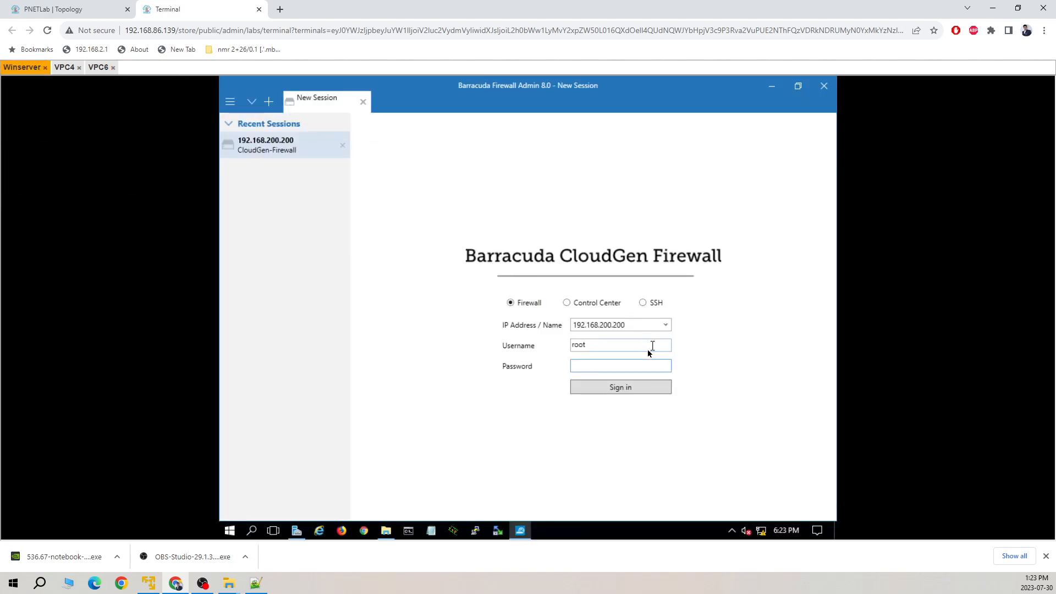
pyautogui.press('Return')
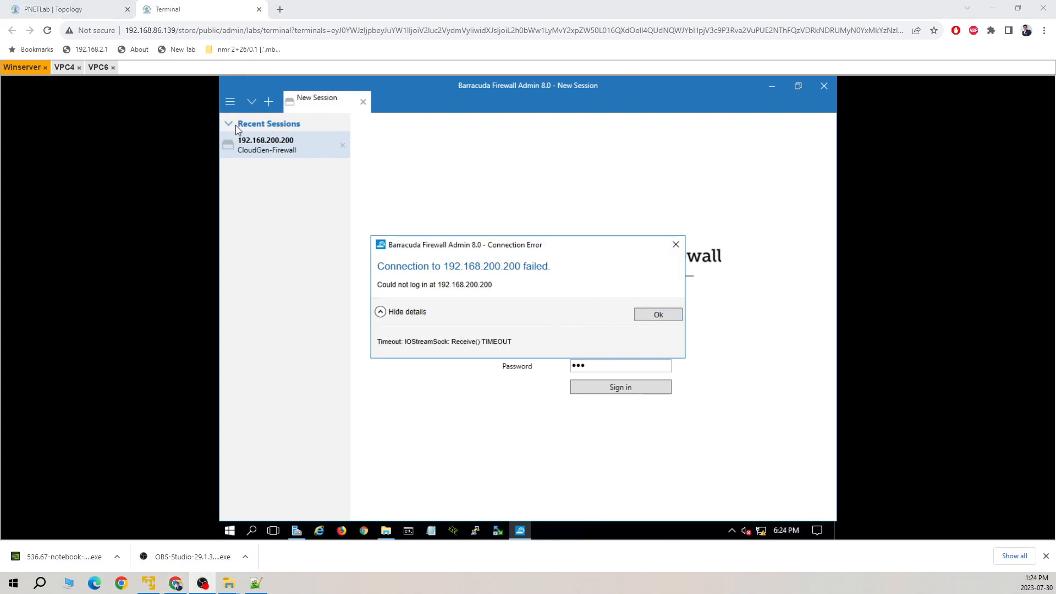
# Open the firewall node's console from the PNETLab topology and log in as root.
pyautogui.click(35, 11)
pyautogui.click(448, 196)
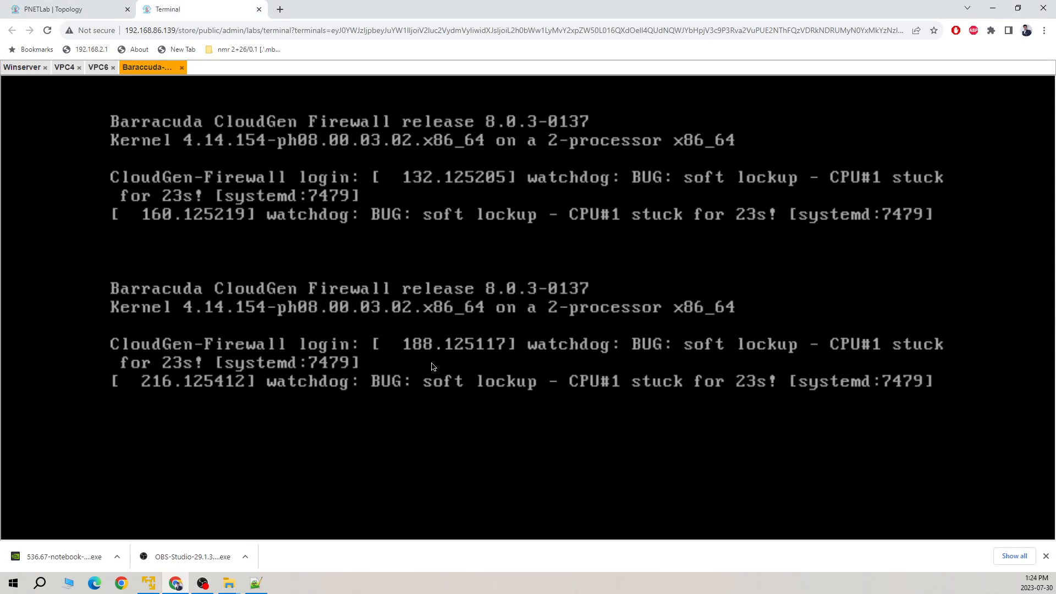
pyautogui.write('roo')
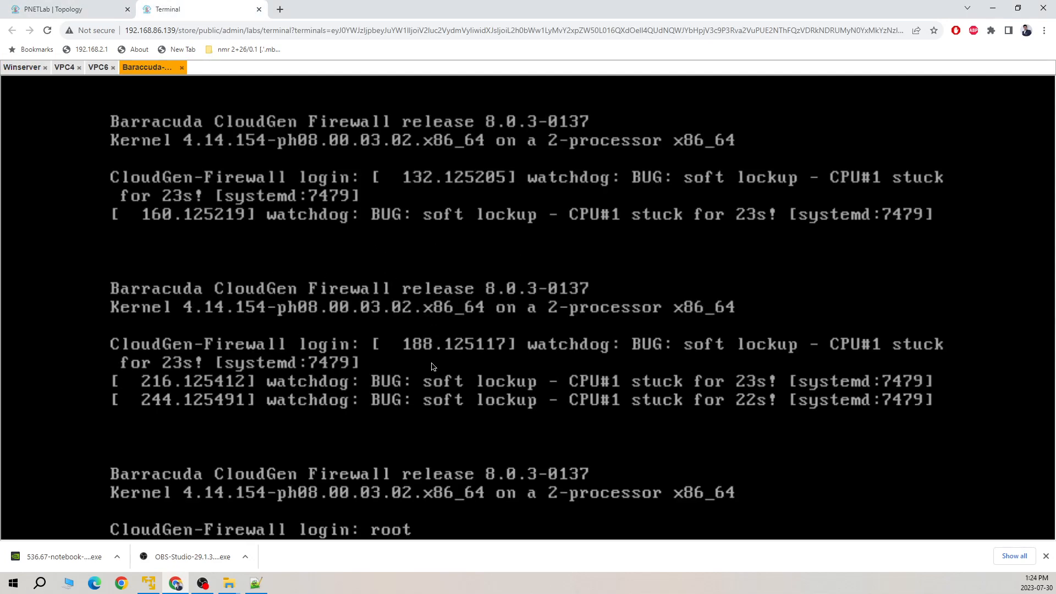
pyautogui.write('t')
pyautogui.press('Return')
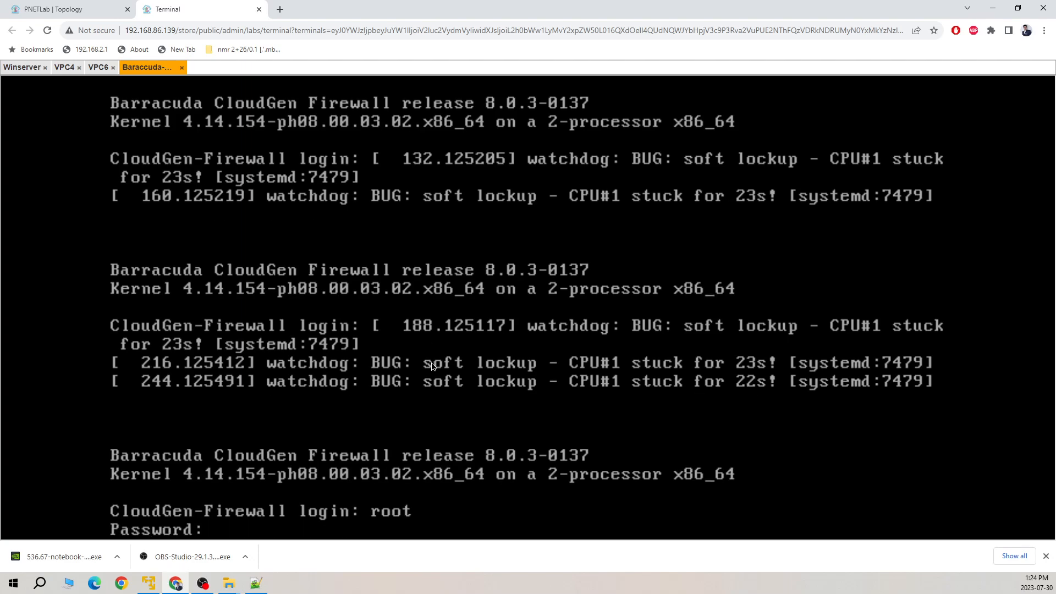
pyautogui.press('Return')
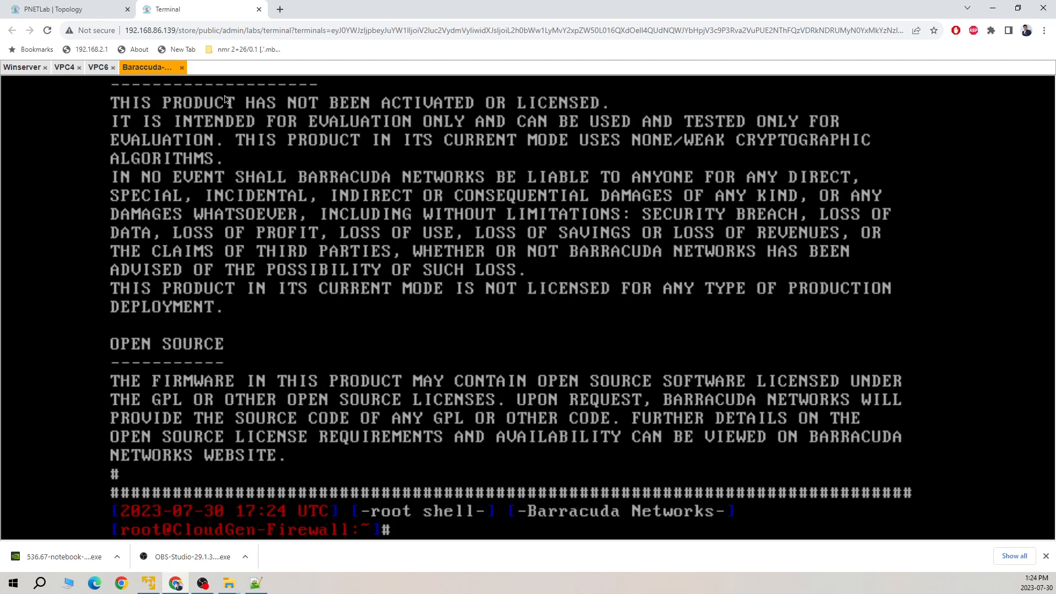
pyautogui.click(39, 72)
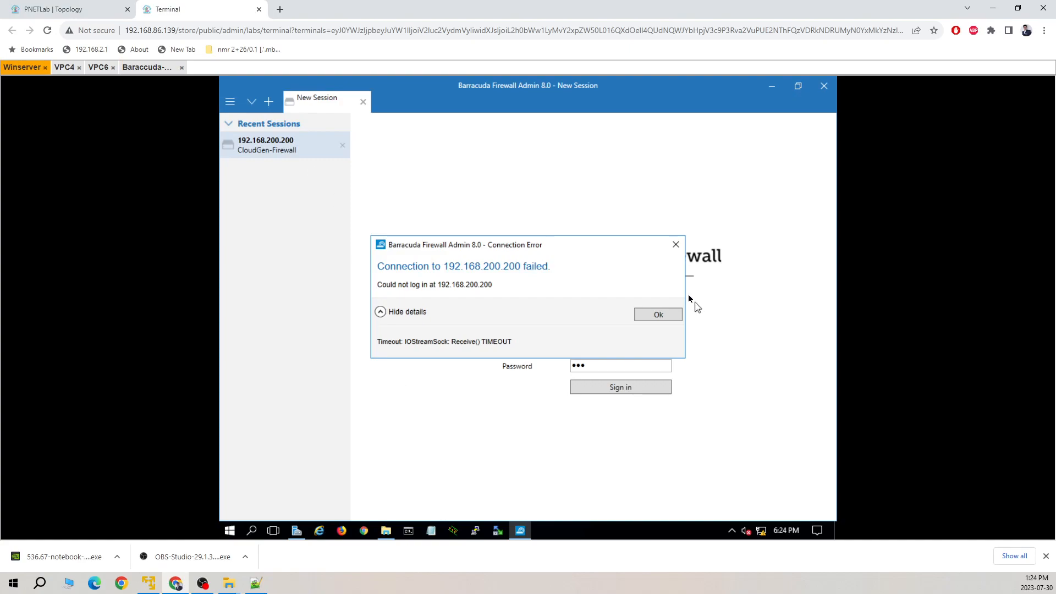
# Dismiss the connection-failed error and retry the Firewall Admin sign-in to 192.168.200.200.
pyautogui.click(662, 311)
pyautogui.click(620, 388)
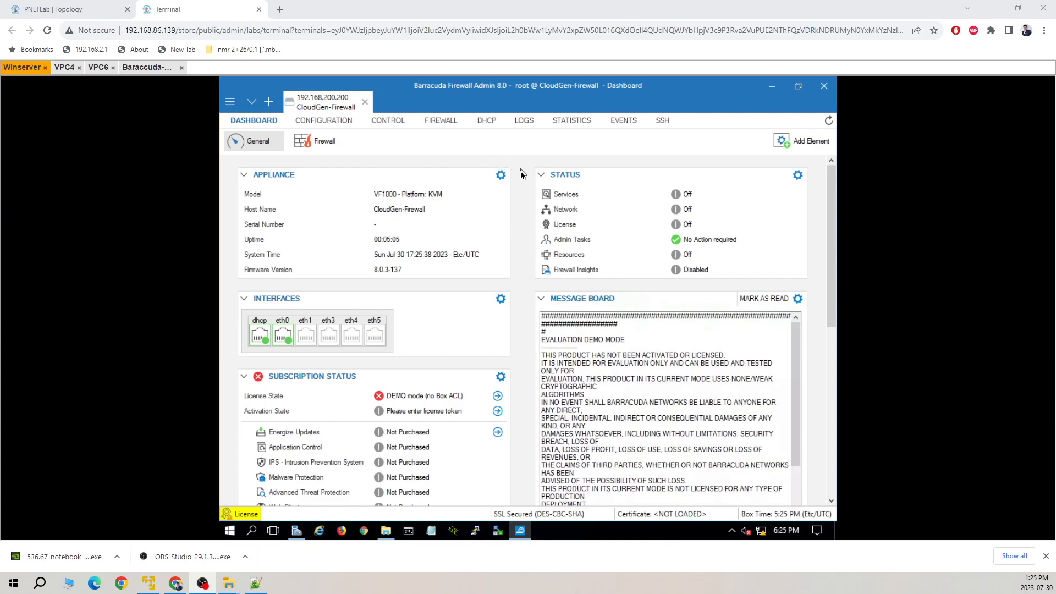
pyautogui.click(182, 67)
pyautogui.click(22, 67)
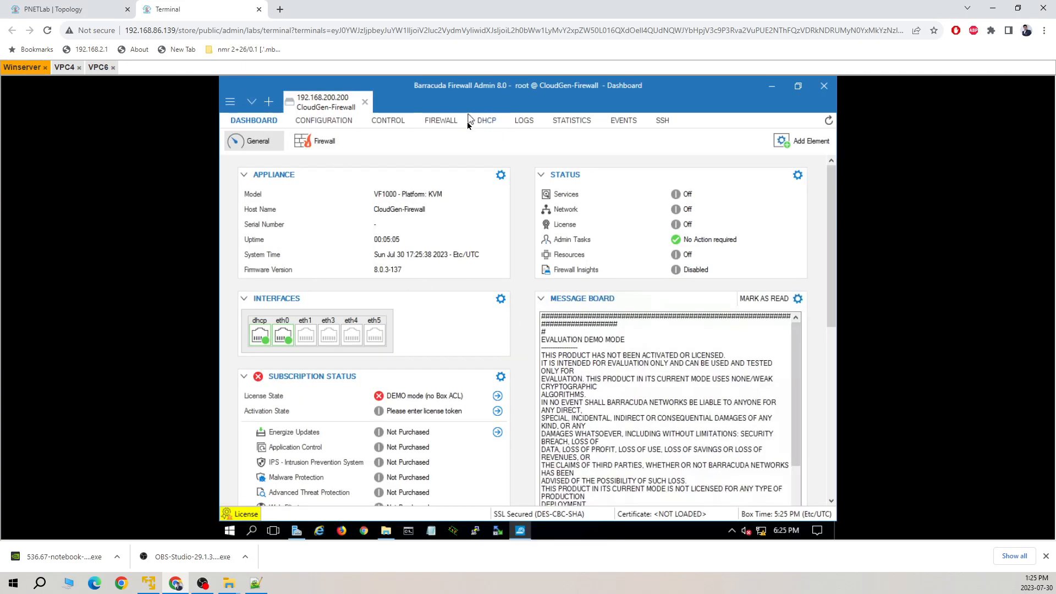
# Try the DHCP tab, clear the connection-reset and end-of-file errors, and reach the CONFIGURATION tab.
pyautogui.click(486, 122)
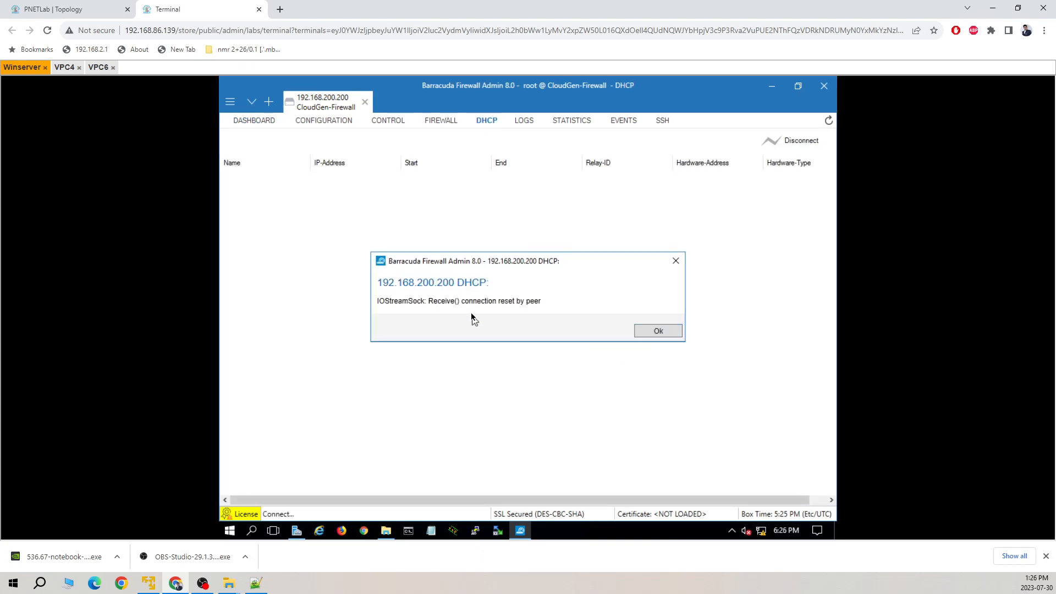
pyautogui.click(659, 332)
pyautogui.click(803, 146)
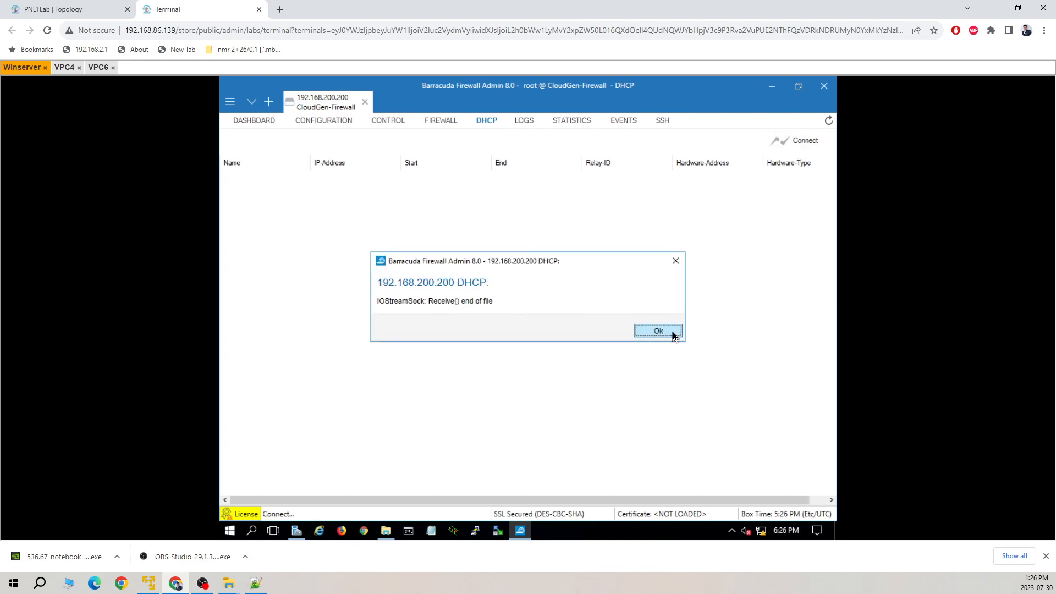
pyautogui.click(670, 333)
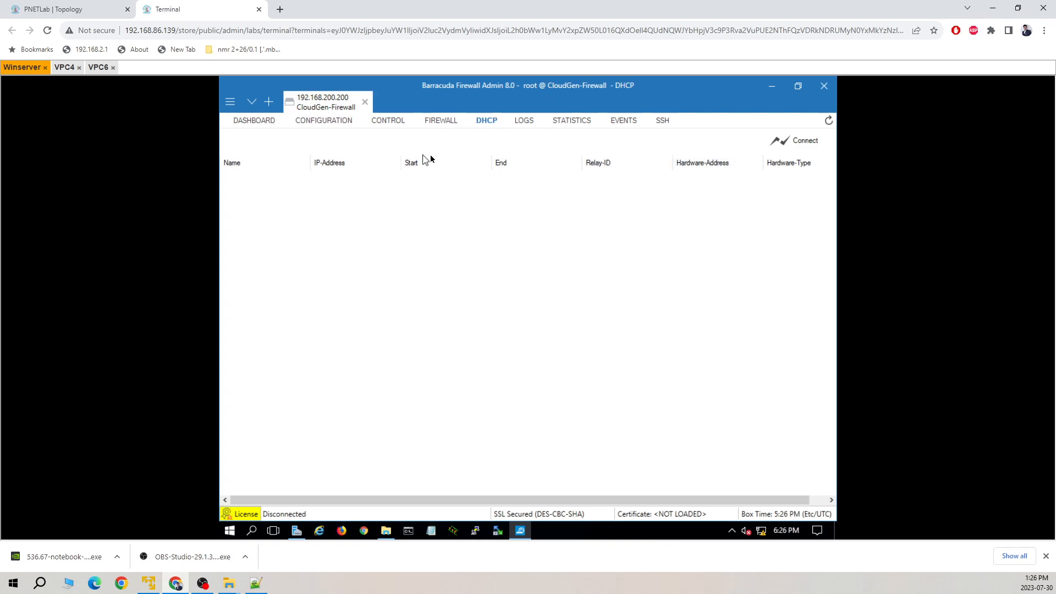
pyautogui.click(328, 121)
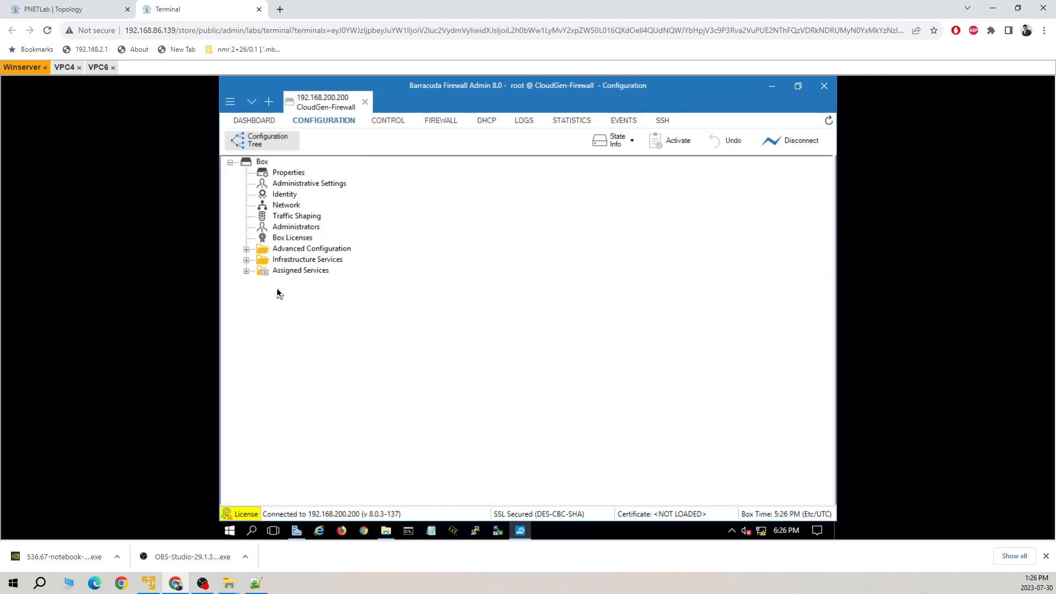
# Open the dhcp service's DHCP Enterprise Configuration under Assigned Services, keeping Enable DHCPv4 set to yes.
pyautogui.click(246, 271)
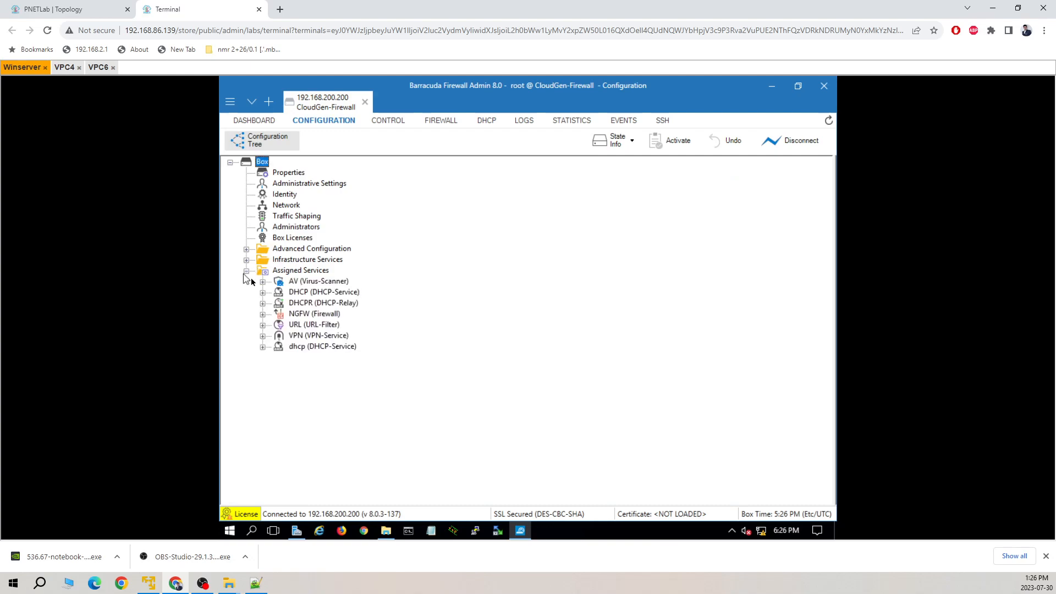
pyautogui.click(263, 347)
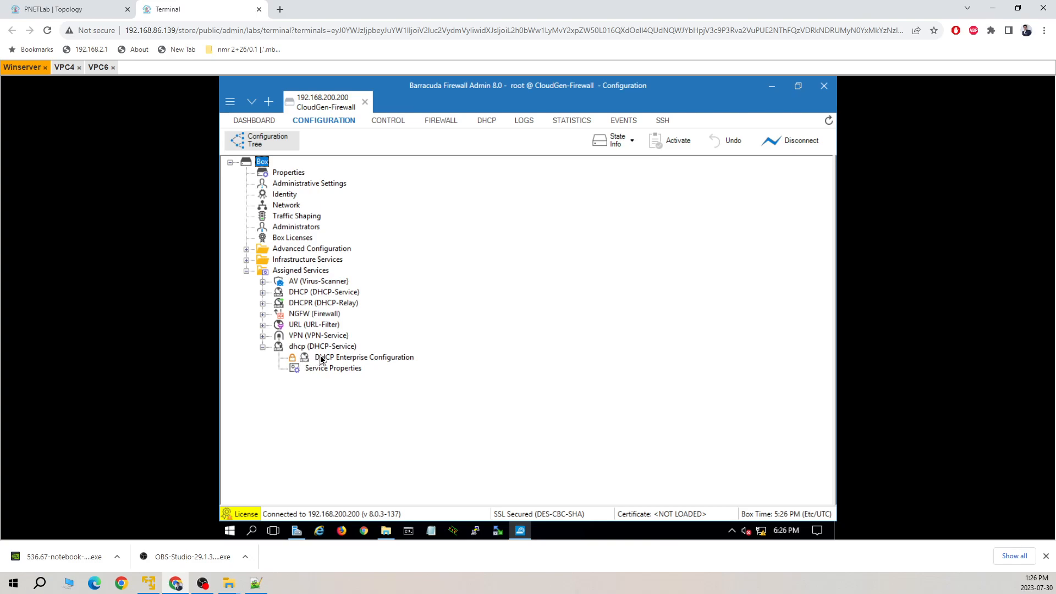
pyautogui.doubleClick(321, 358)
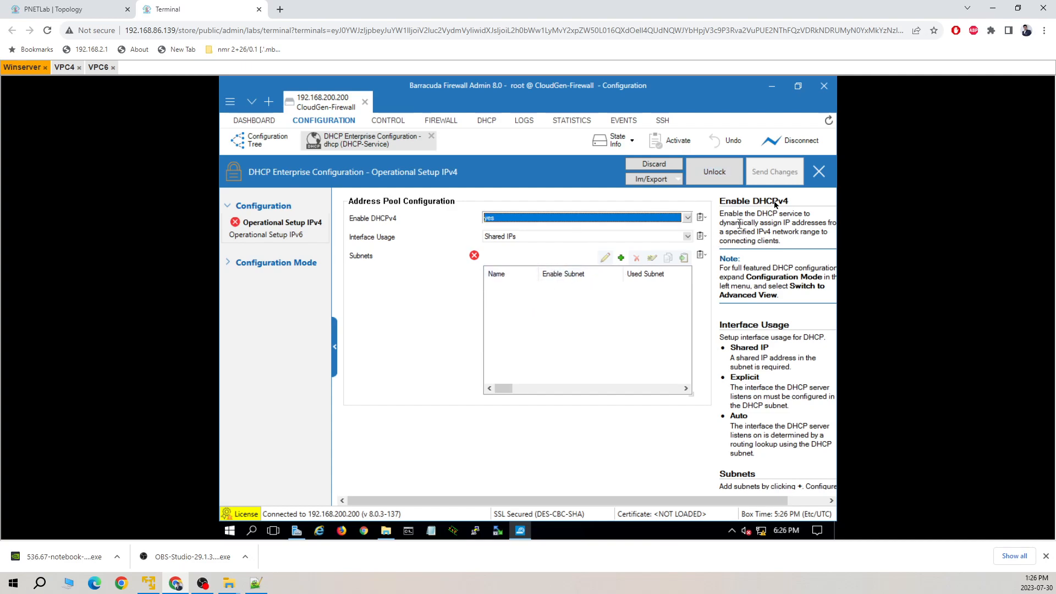
pyautogui.click(653, 163)
pyautogui.click(683, 220)
pyautogui.click(683, 219)
pyautogui.click(411, 336)
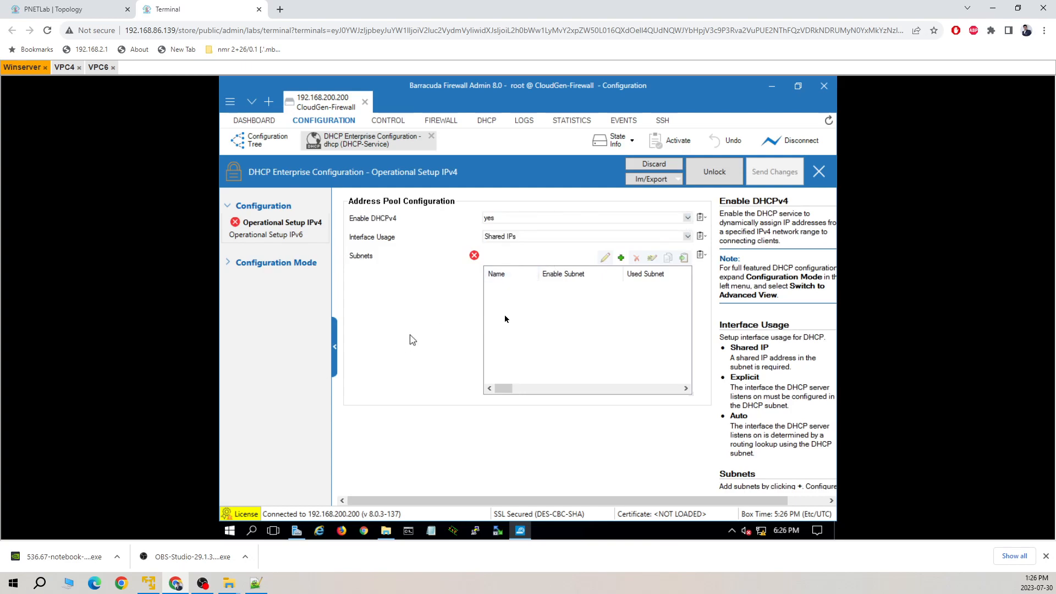
# Start a subnet named LANDHCP, inspect its Used Subnet choices, then cancel it.
pyautogui.click(620, 257)
pyautogui.write('LANDHCP')
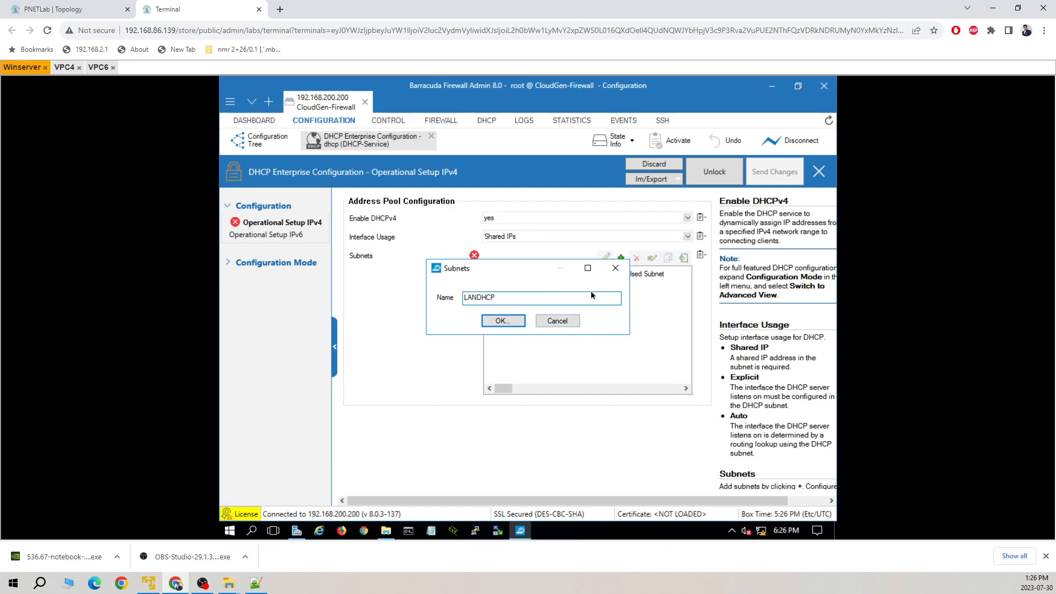
pyautogui.press('Return')
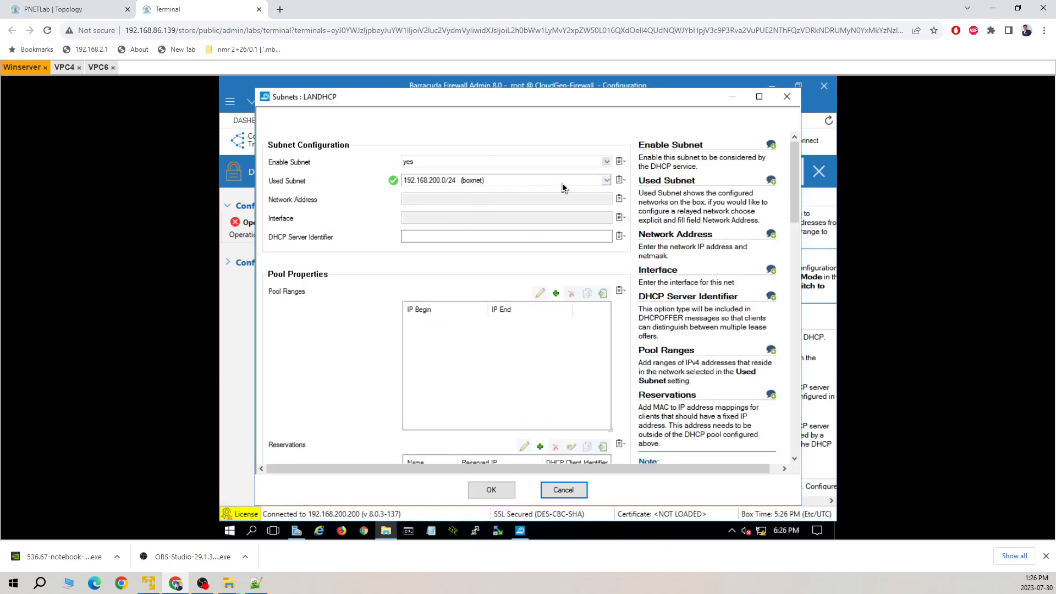
pyautogui.click(607, 185)
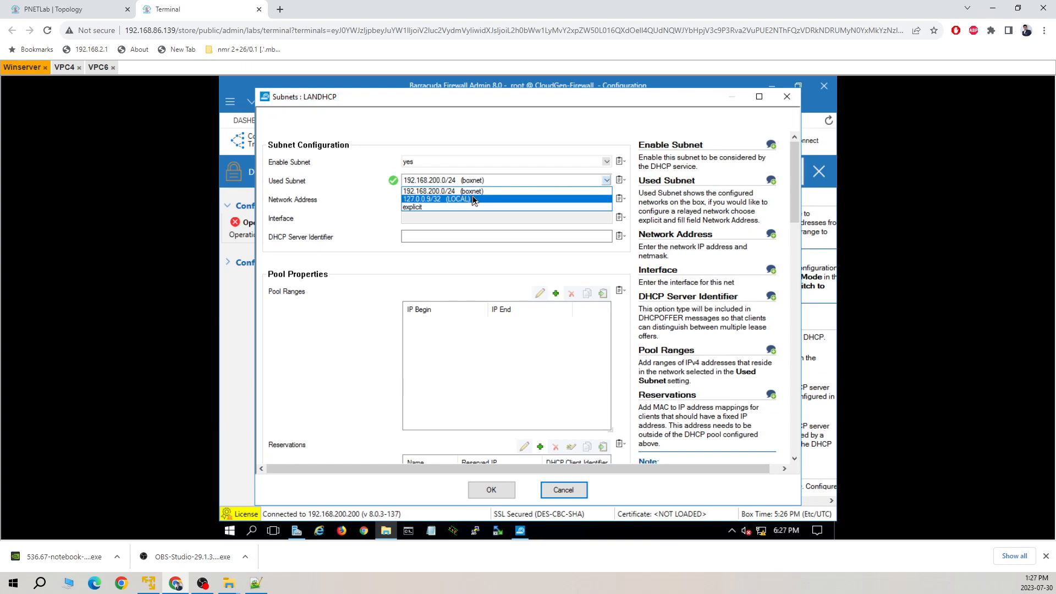
pyautogui.click(477, 273)
pyautogui.click(572, 489)
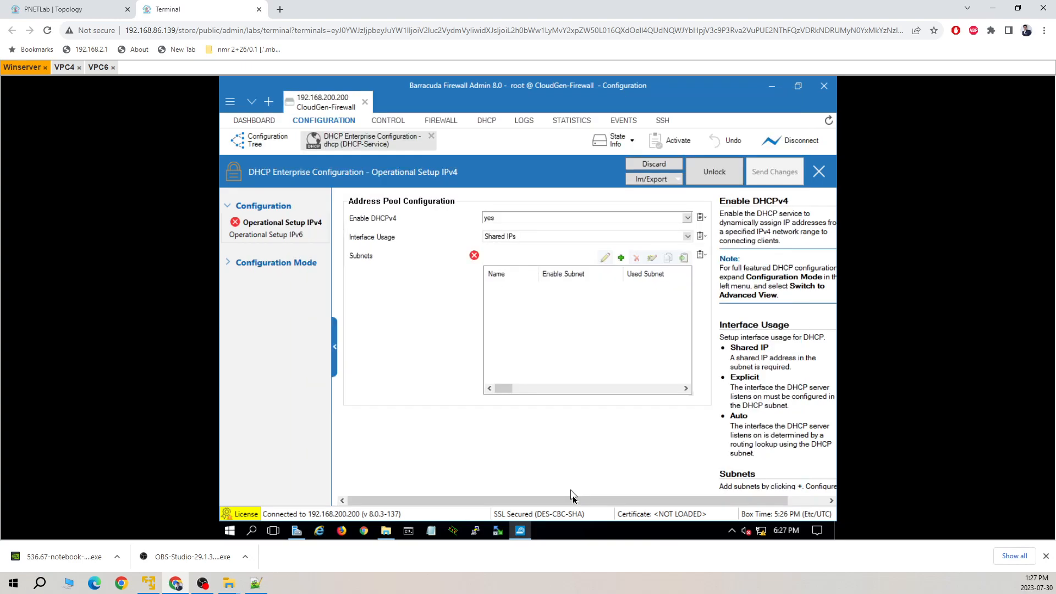
# Open the box Network configuration from the configuration tree and unlock it for editing.
pyautogui.click(277, 140)
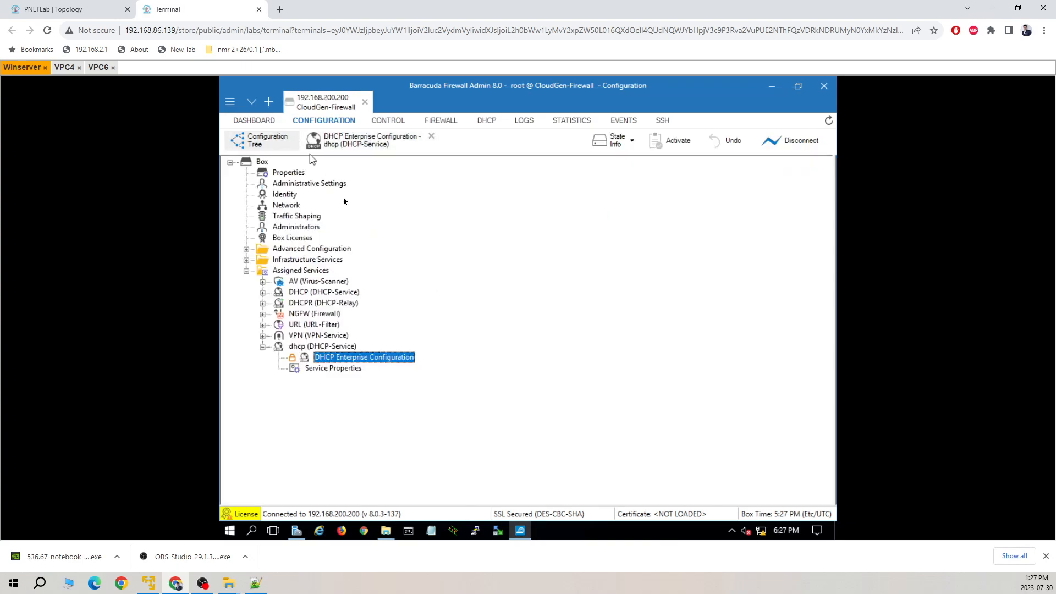
pyautogui.doubleClick(286, 205)
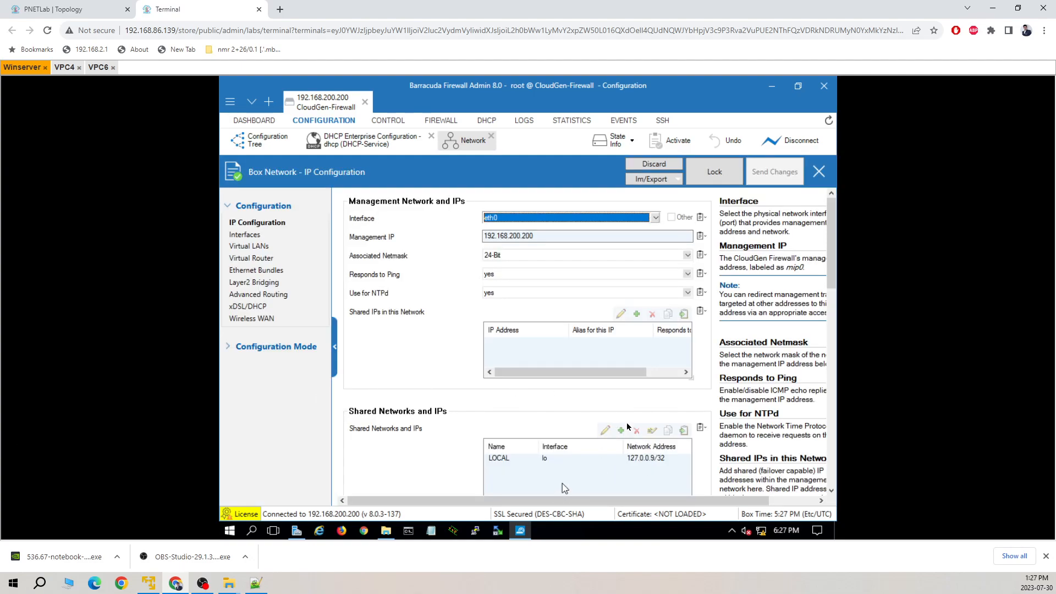
pyautogui.click(708, 176)
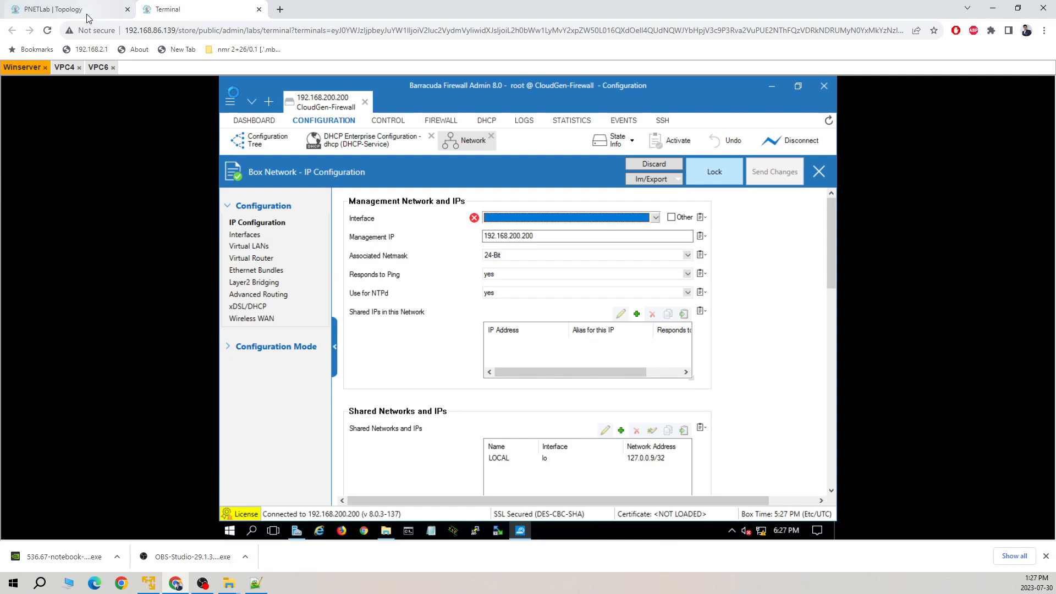
pyautogui.click(88, 11)
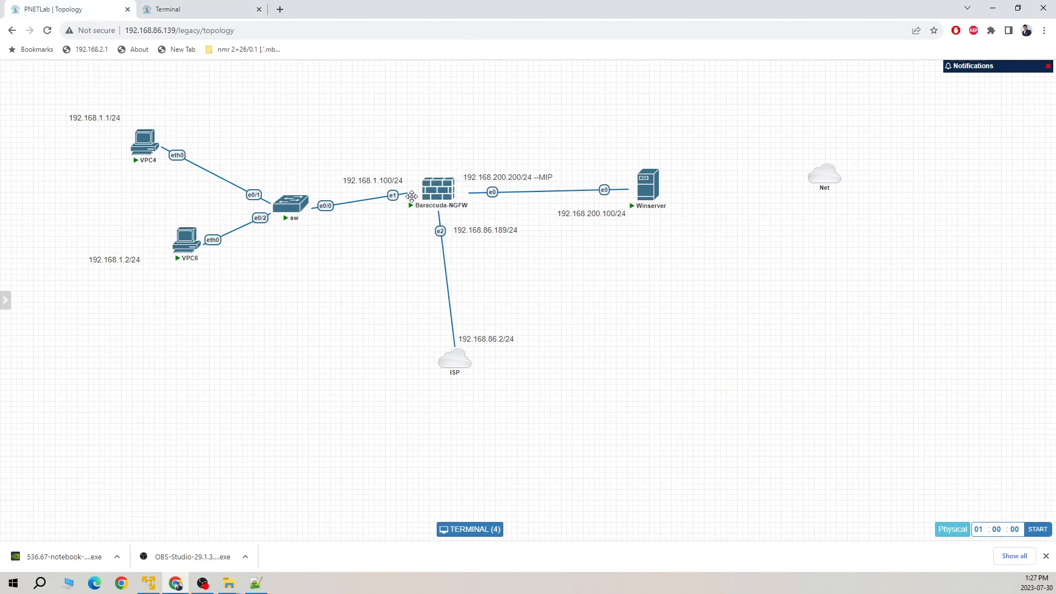
pyautogui.click(230, 11)
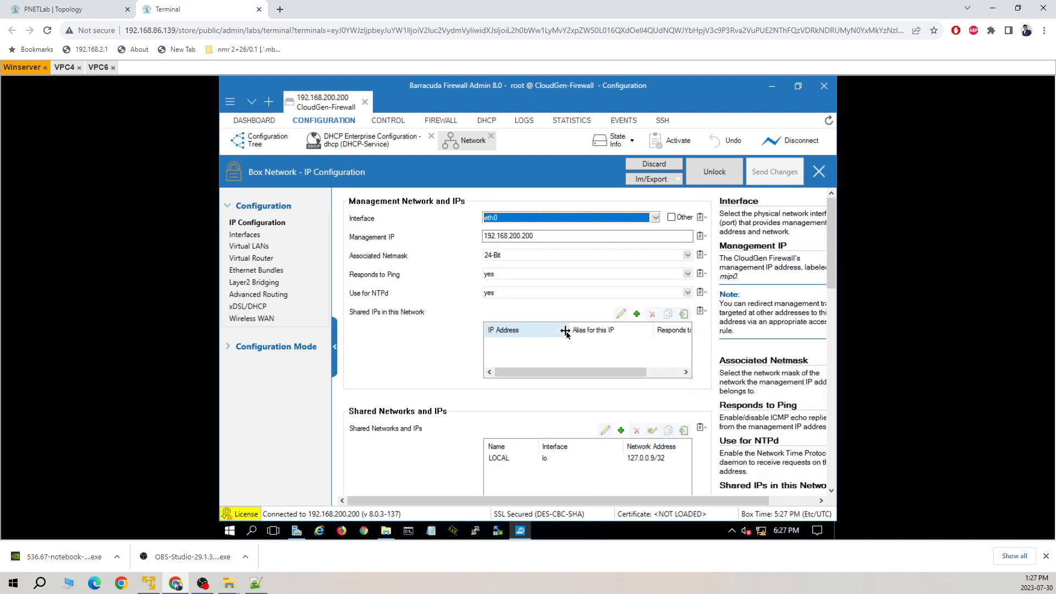
# Add shared network LAN-DHCP on eth1 with address 192.168.1.0/24.
pyautogui.click(621, 431)
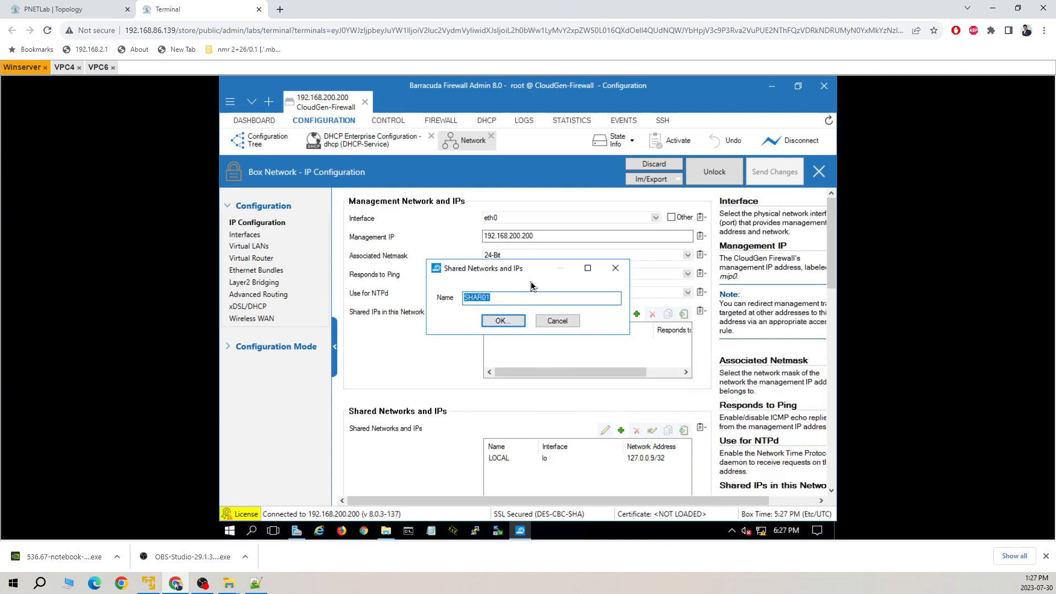
pyautogui.write('LAN-DHCP')
pyautogui.press('Return')
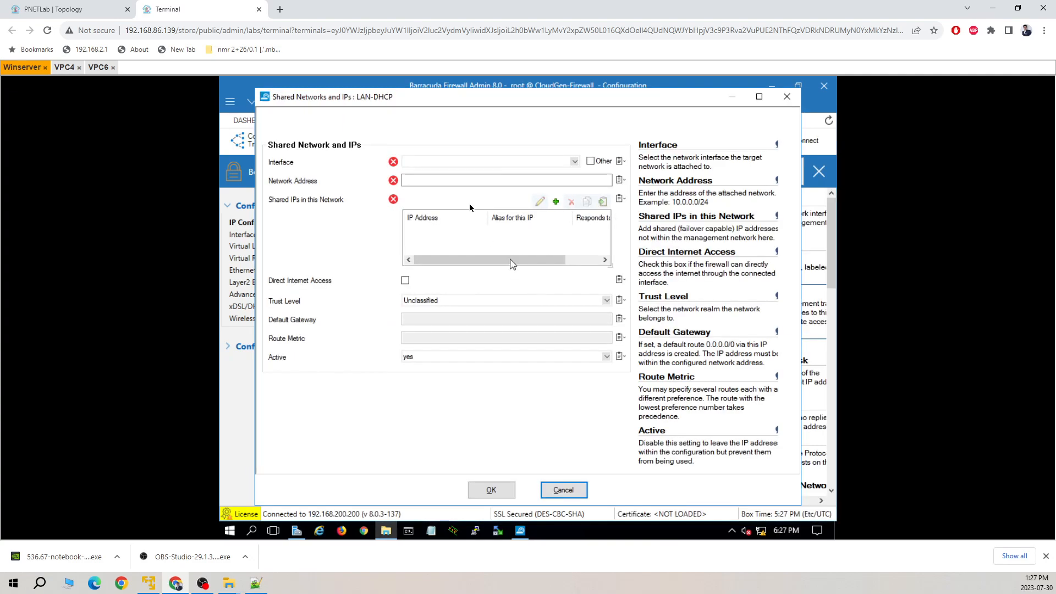
pyautogui.click(525, 162)
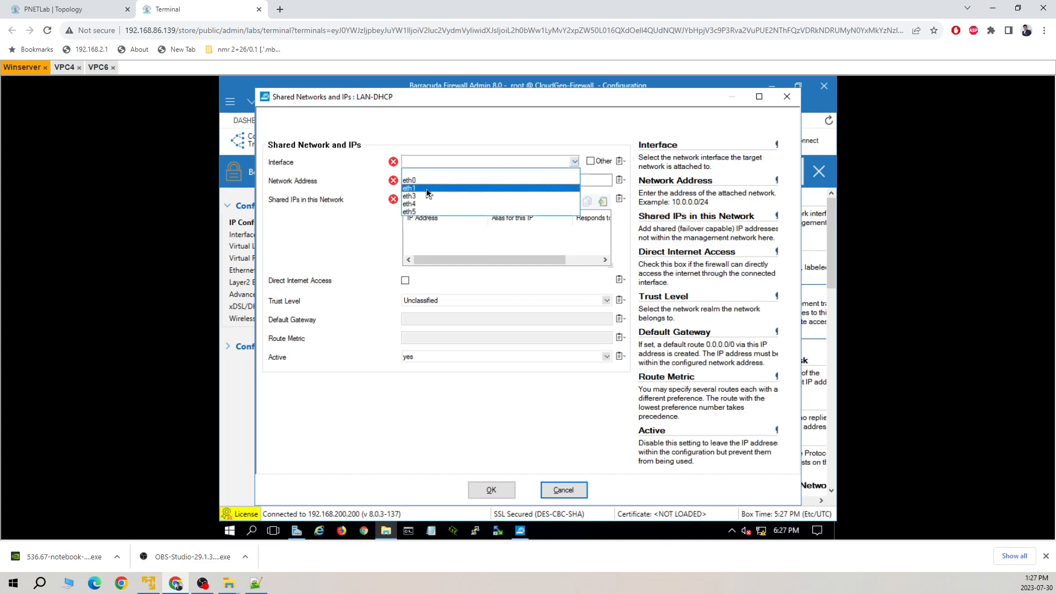
pyautogui.click(427, 188)
pyautogui.click(474, 180)
pyautogui.write('192.168.1.0/24')
pyautogui.click(526, 229)
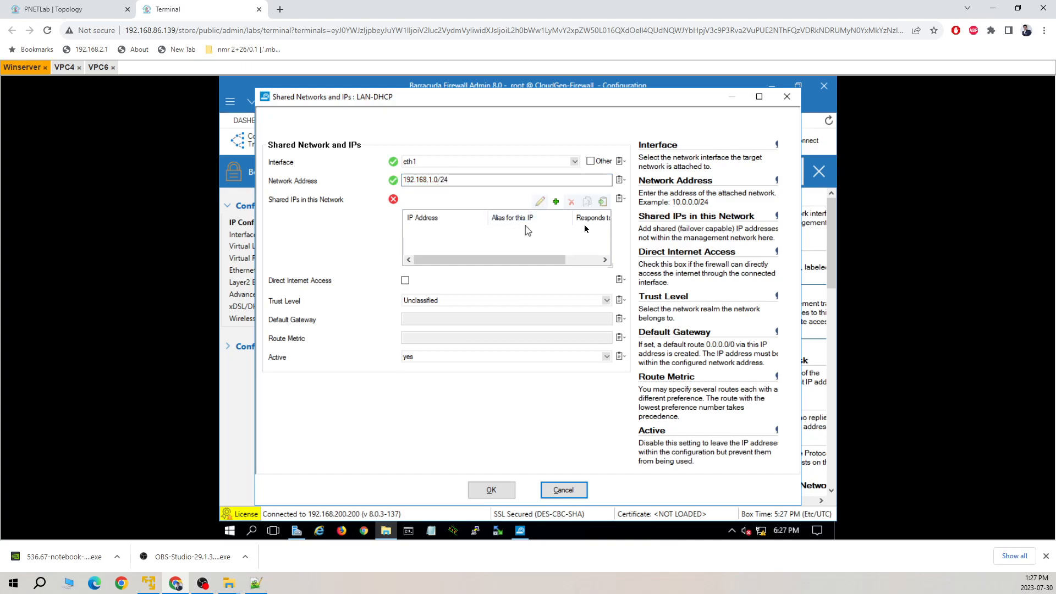
# Give LAN-DHCP shared IP 192.168.1.100 answering ping, set trust level Trusted, and save.
pyautogui.click(555, 202)
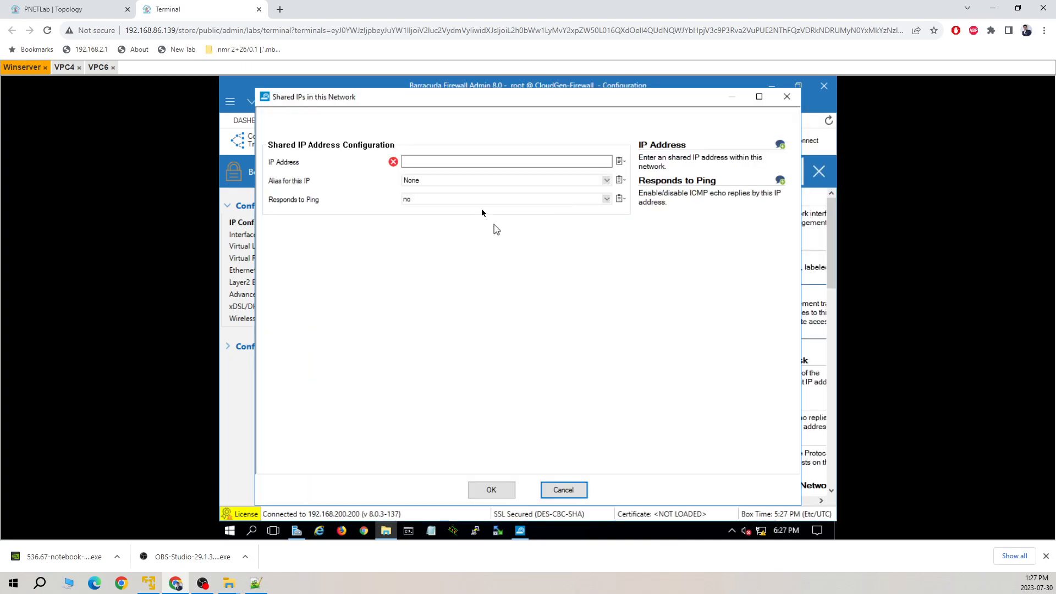
pyautogui.click(473, 162)
pyautogui.write('19')
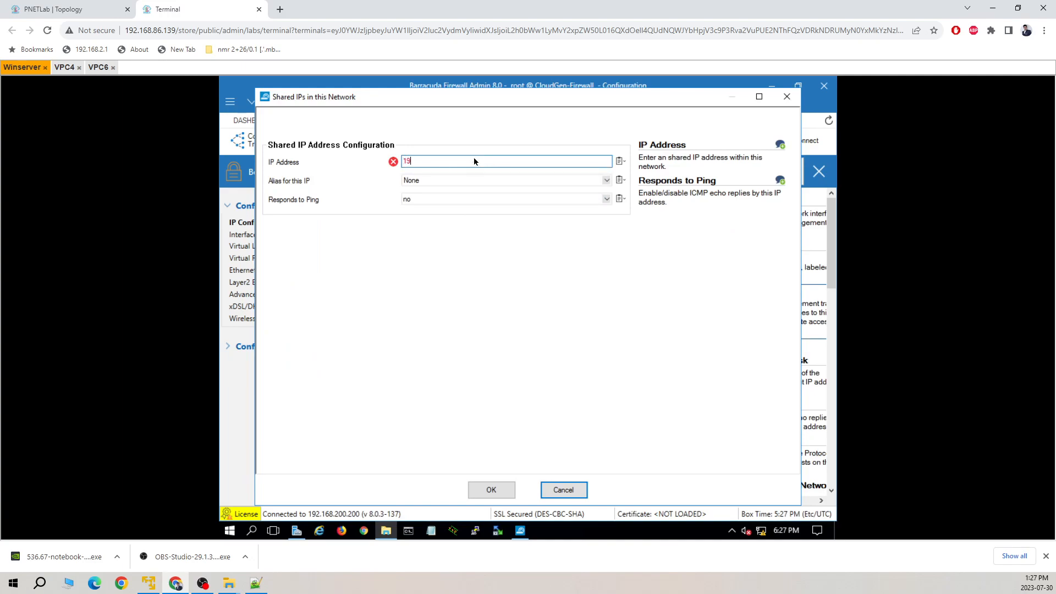
pyautogui.write('2.168.1.100')
pyautogui.click(605, 199)
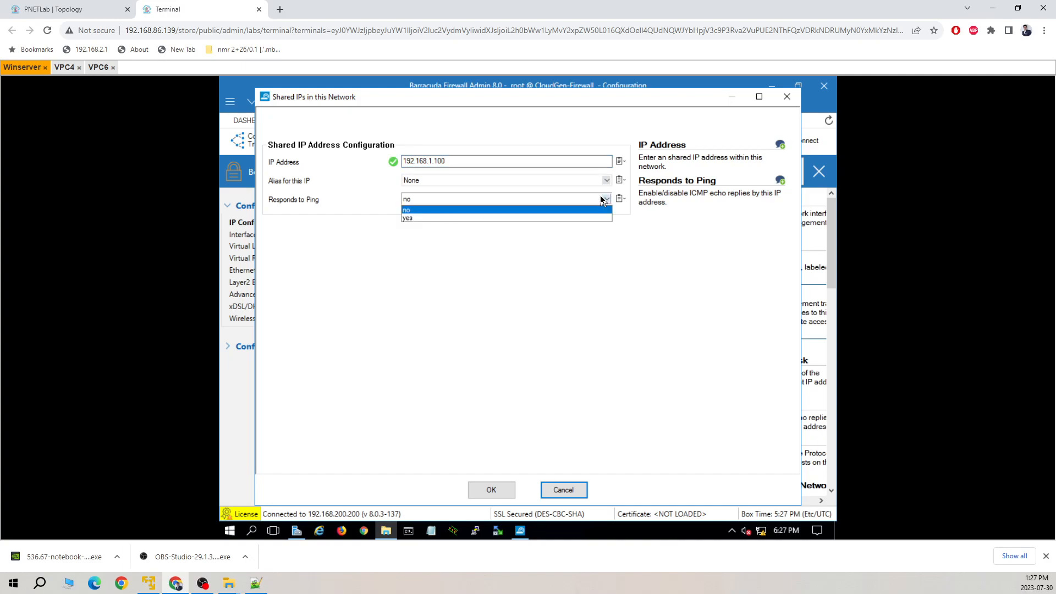
pyautogui.click(484, 218)
pyautogui.click(491, 489)
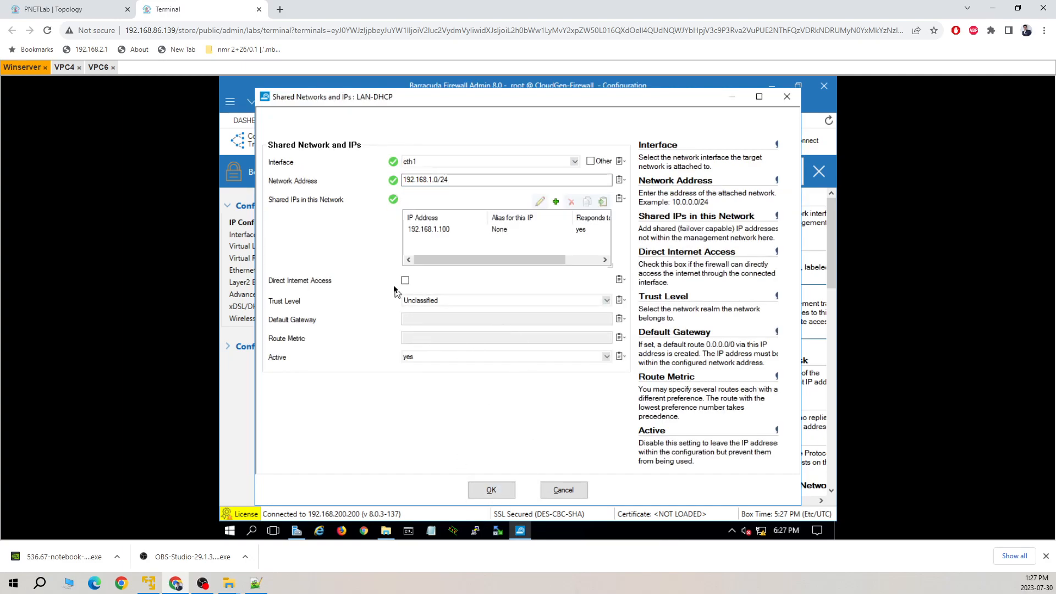
pyautogui.click(509, 300)
pyautogui.click(476, 311)
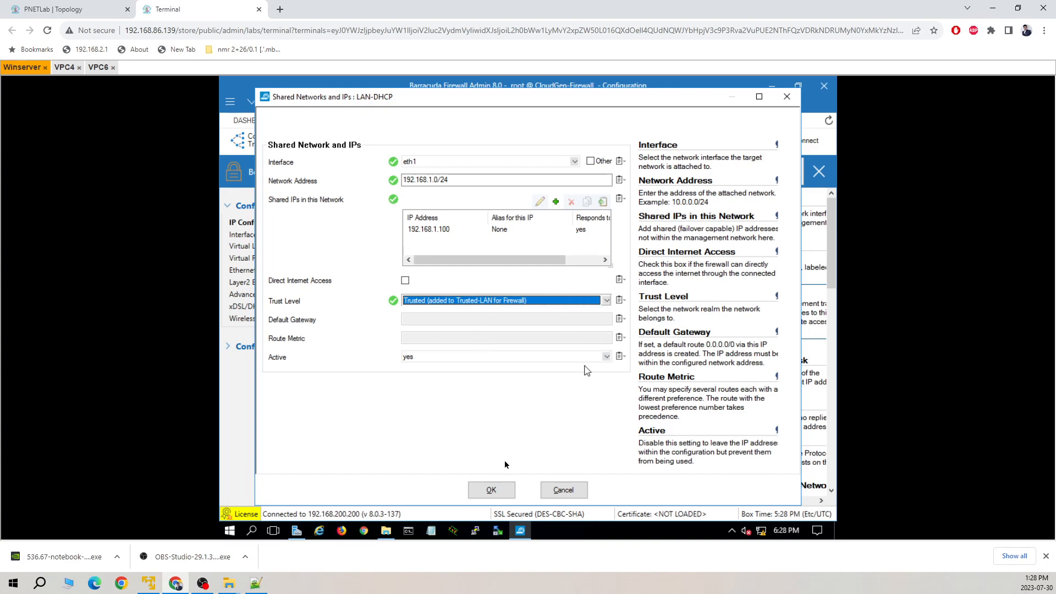
pyautogui.click(493, 489)
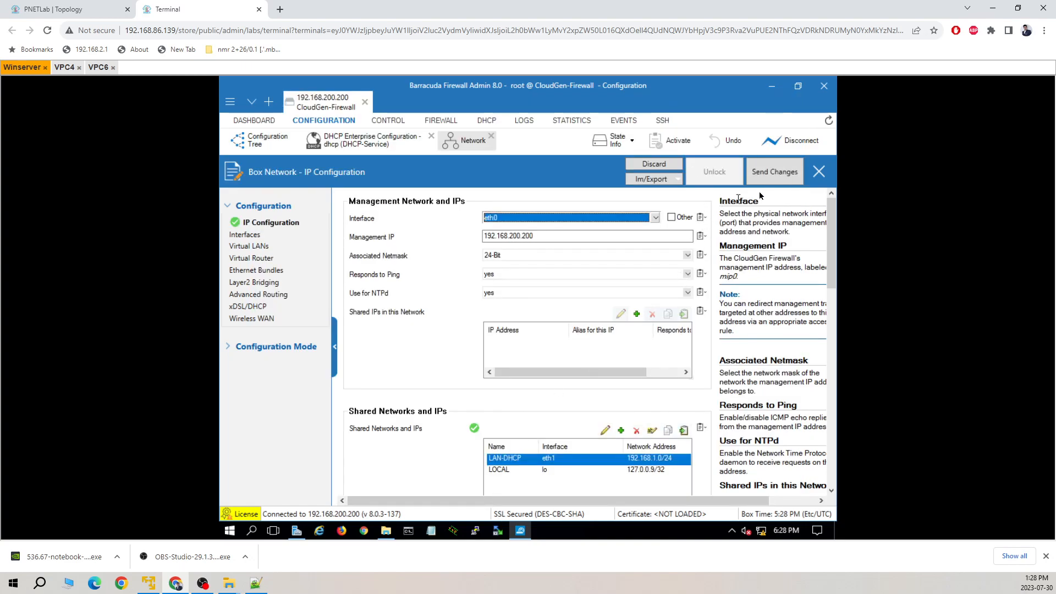
# Send and activate the pending LAN-DHCP network changes, then switch to the CONTROL overview.
pyautogui.click(774, 173)
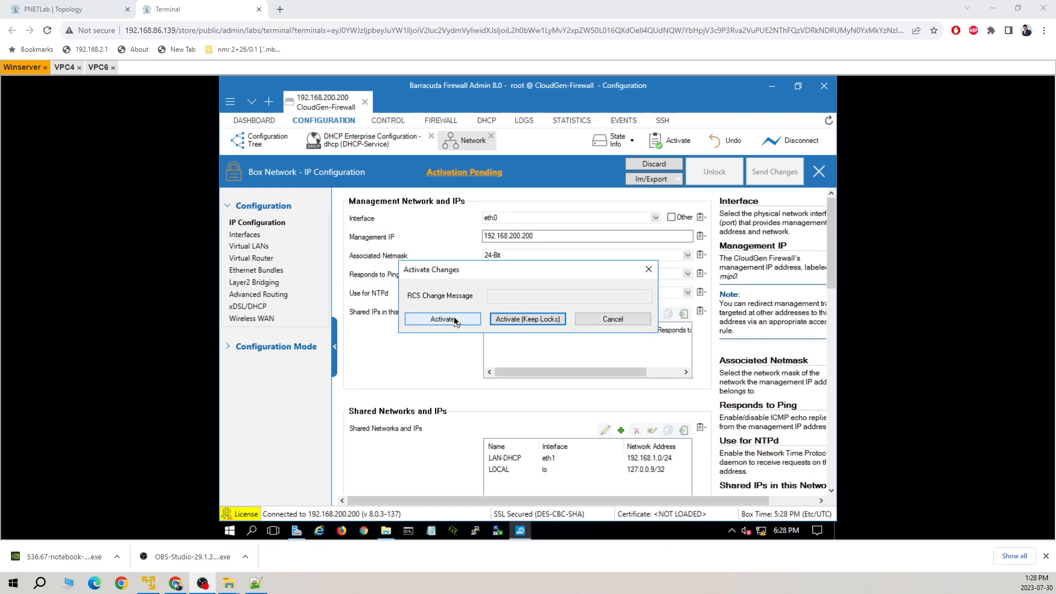
pyautogui.click(454, 320)
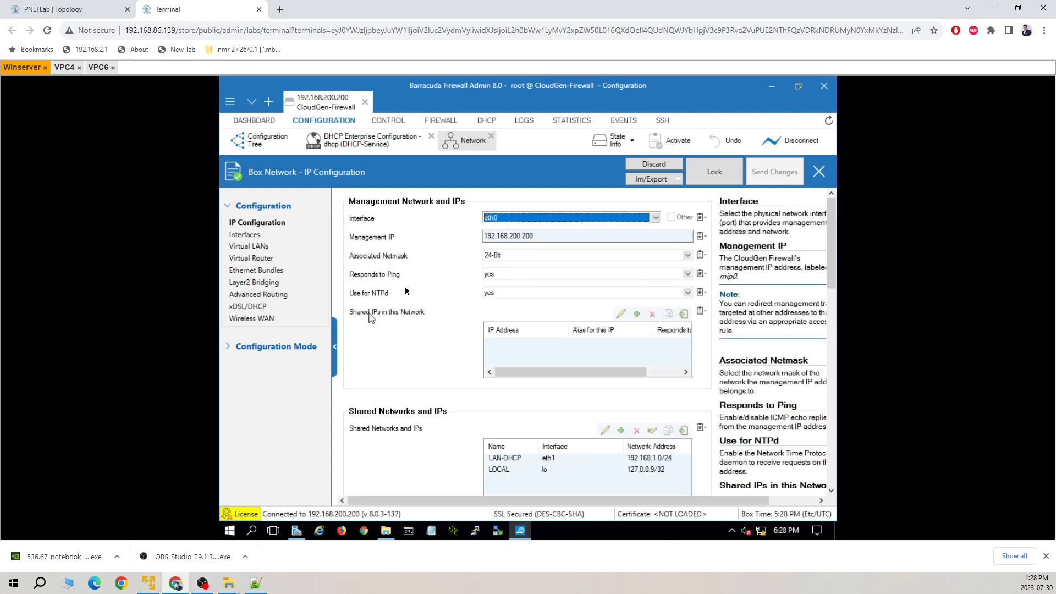
pyautogui.click(393, 121)
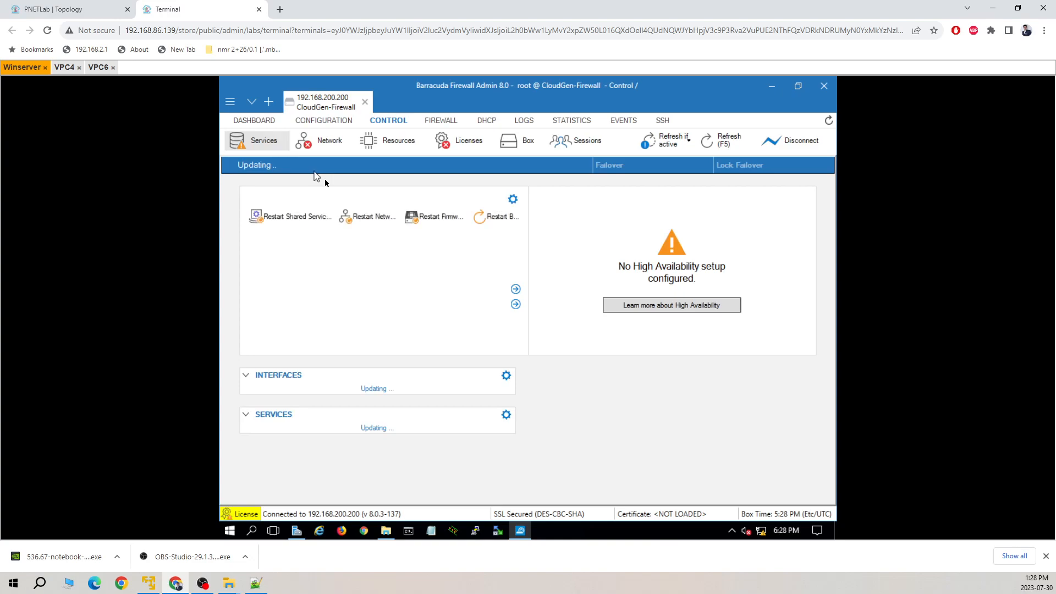
# Show the Network status page to confirm eth1 at 192.168.1.100 with route 192.168.1.0/24 up.
pyautogui.click(329, 142)
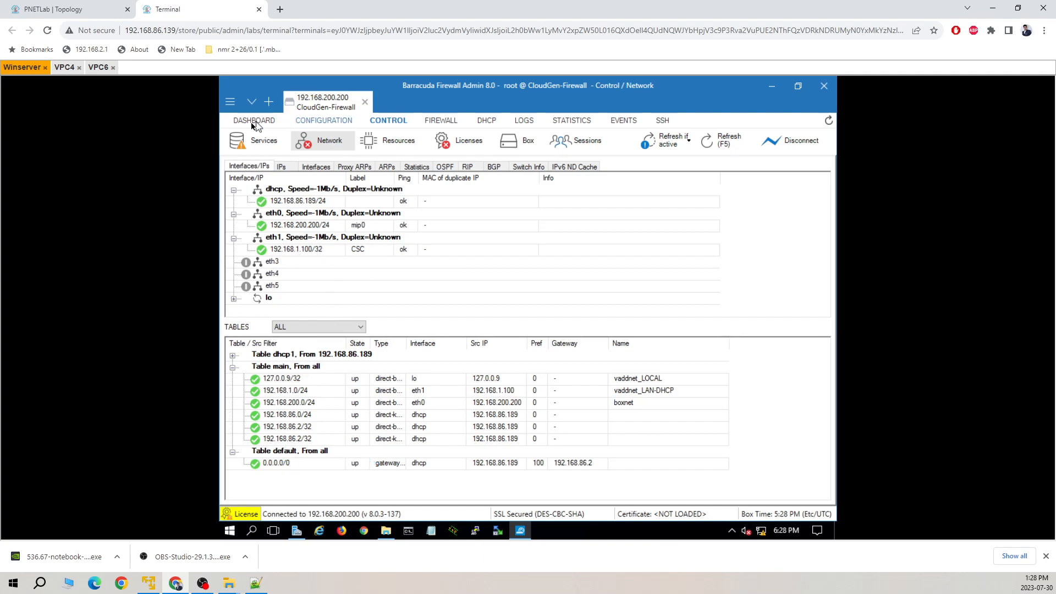
# Lock the DHCP Enterprise Configuration and add subnet SUBN01 using 192.168.1.0/24 (LAN-DHCP).
pyautogui.click(327, 122)
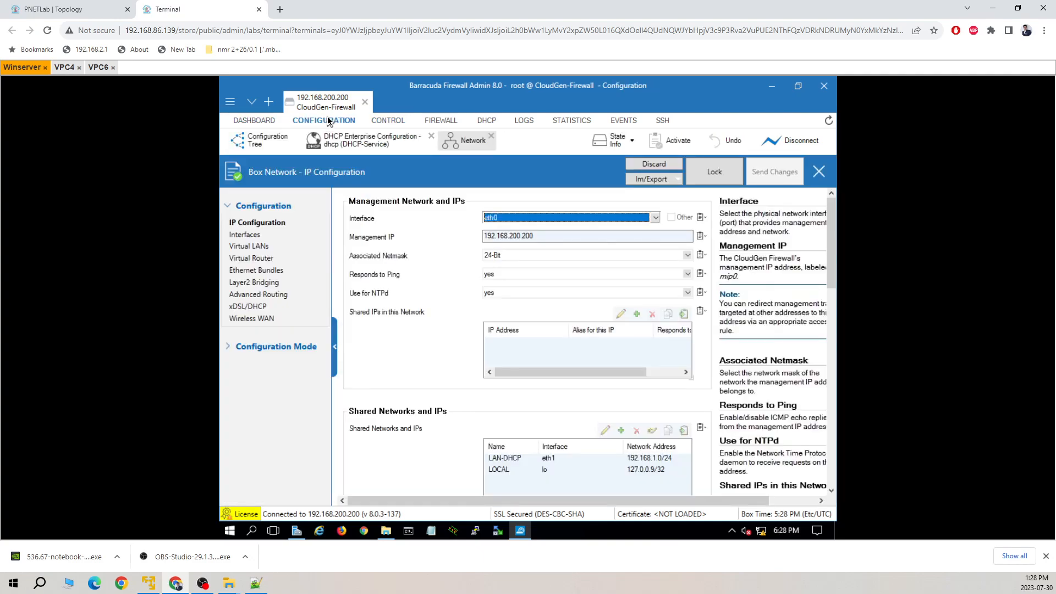
pyautogui.click(278, 144)
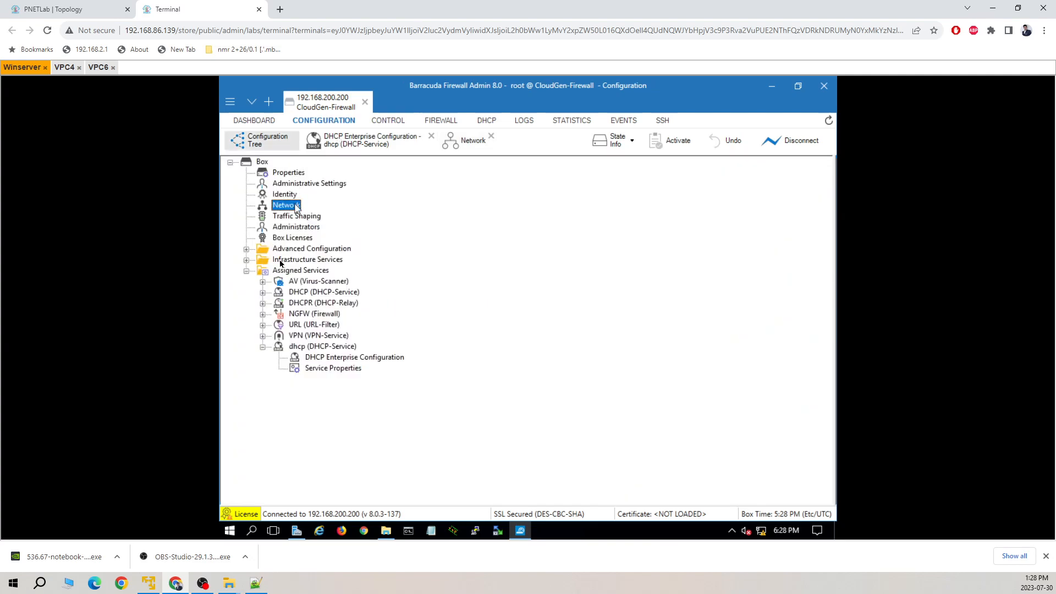
pyautogui.click(378, 143)
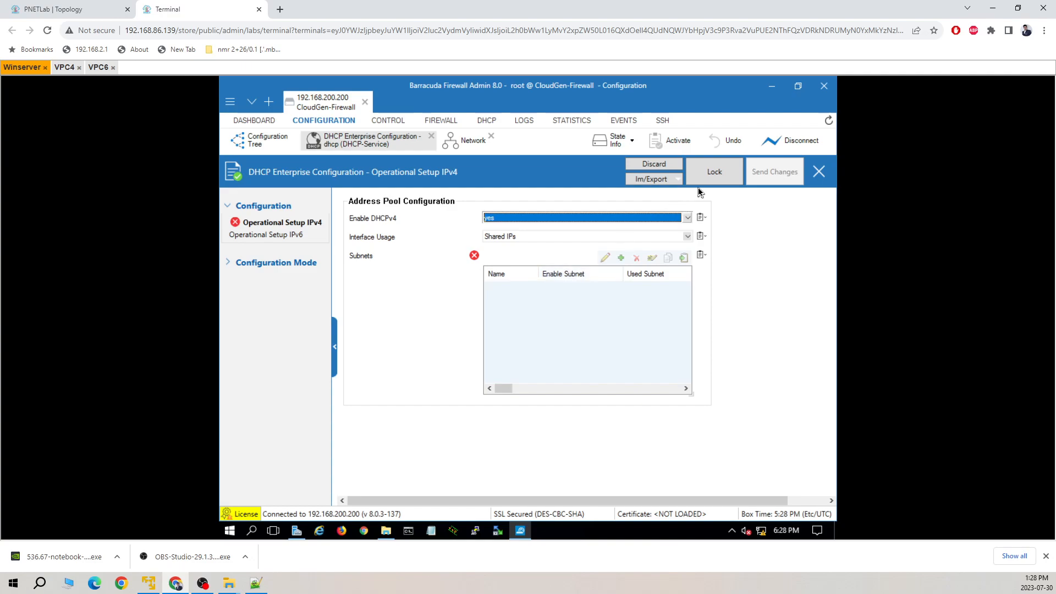
pyautogui.click(714, 173)
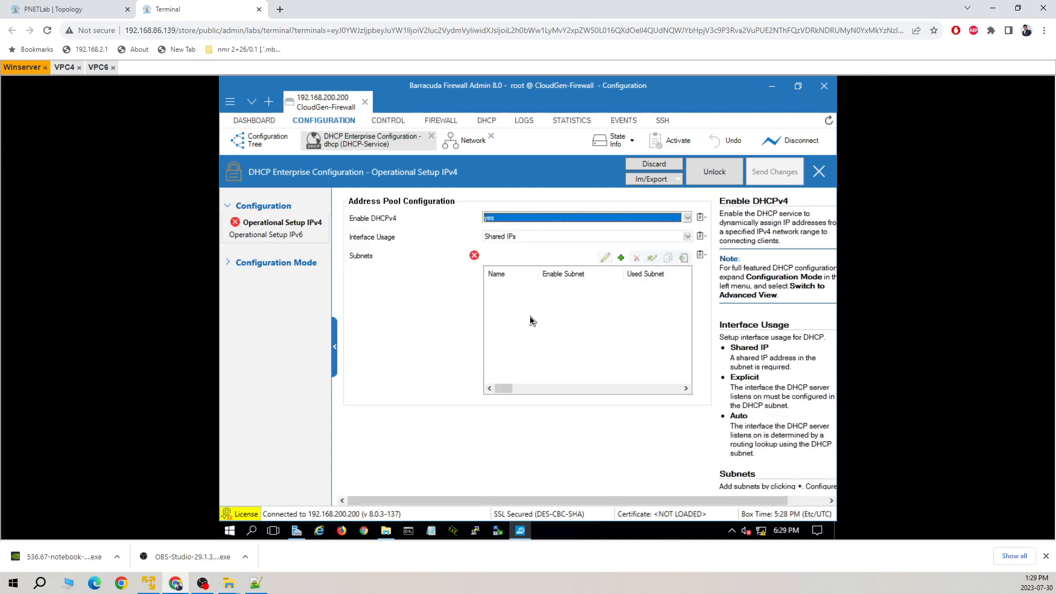
pyautogui.click(621, 257)
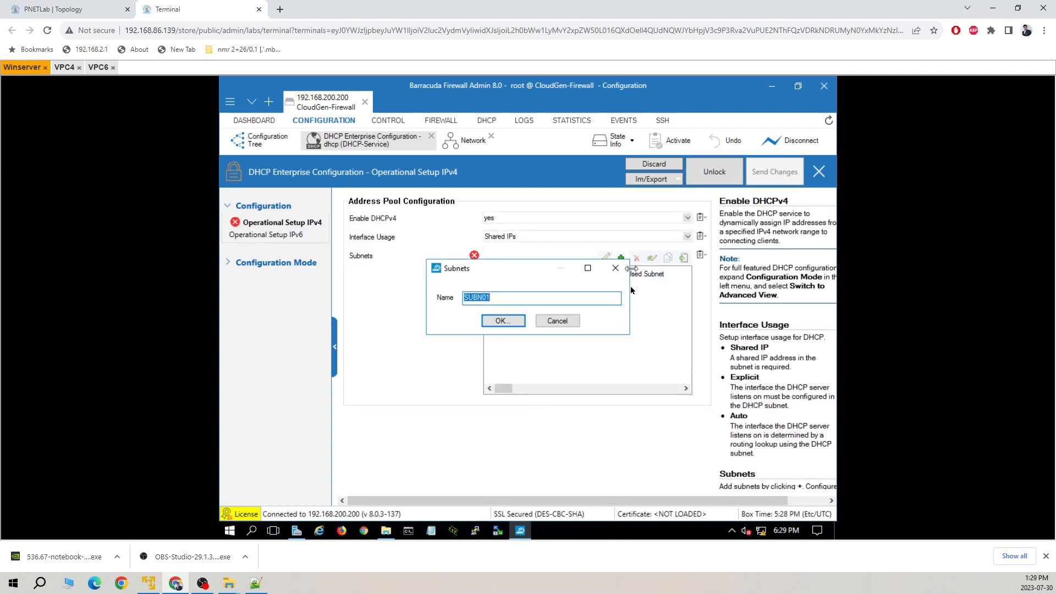
pyautogui.click(516, 323)
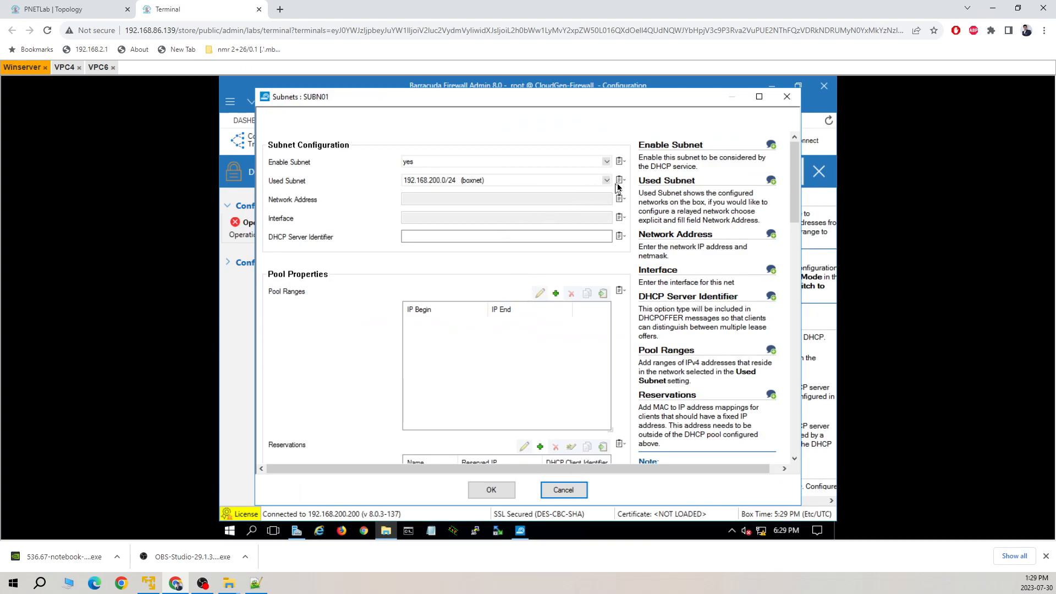
pyautogui.click(607, 181)
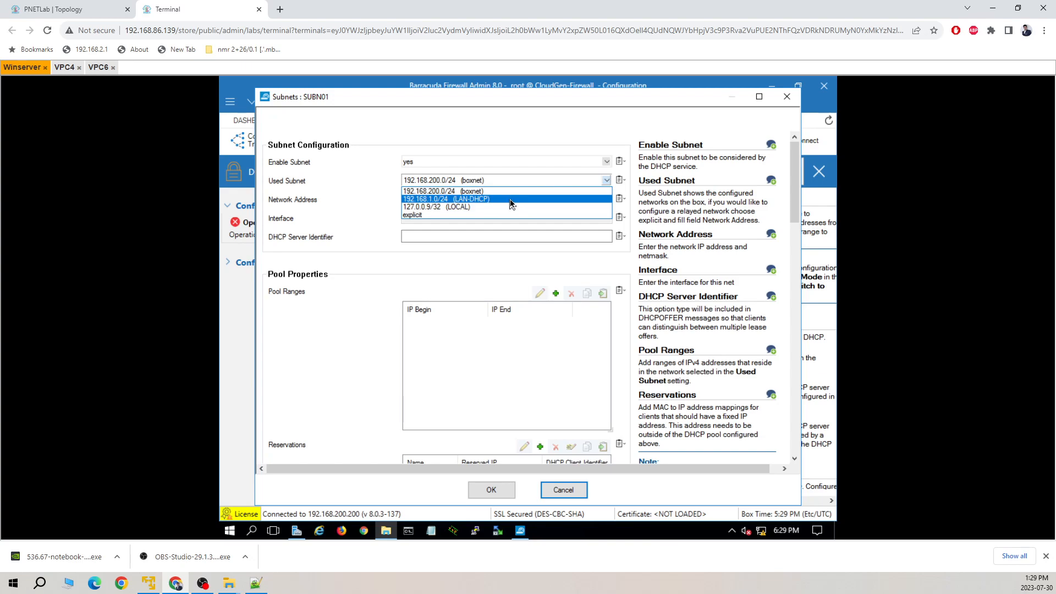
pyautogui.click(511, 199)
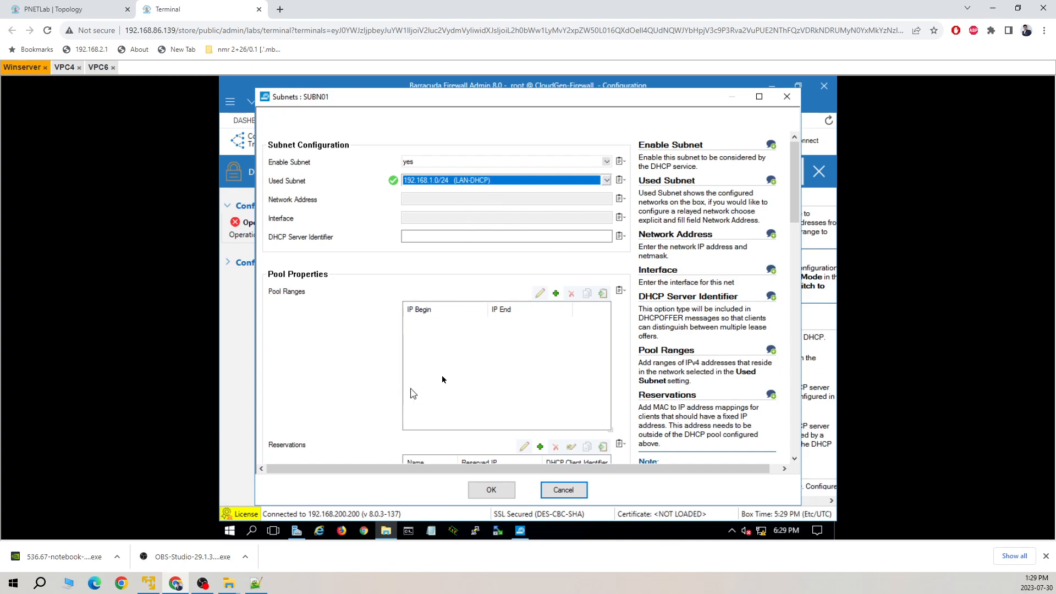
# Add a pool range from 192.168.1.10 to 192.168.1.20 to SUBN01, then scroll to Reservations.
pyautogui.click(555, 293)
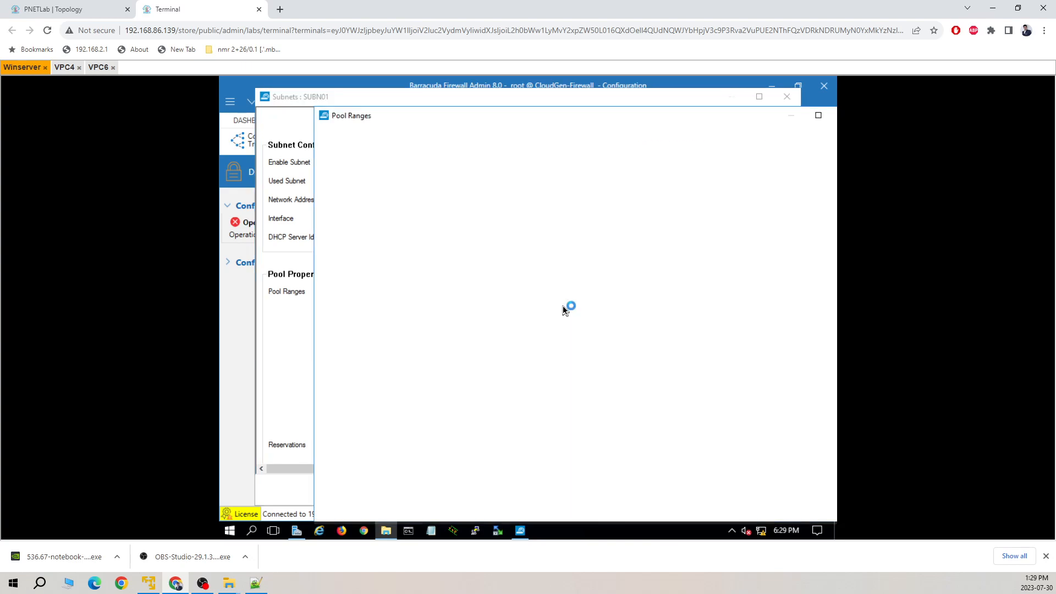
pyautogui.click(495, 144)
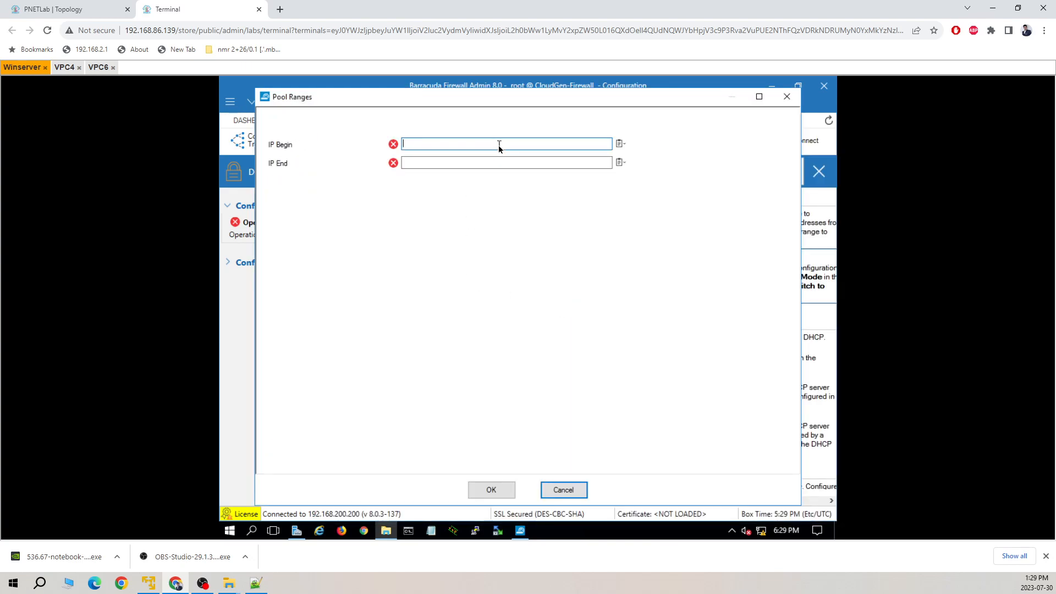
pyautogui.write('192.168.1.100')
pyautogui.click(473, 163)
pyautogui.write('192.168.1.20')
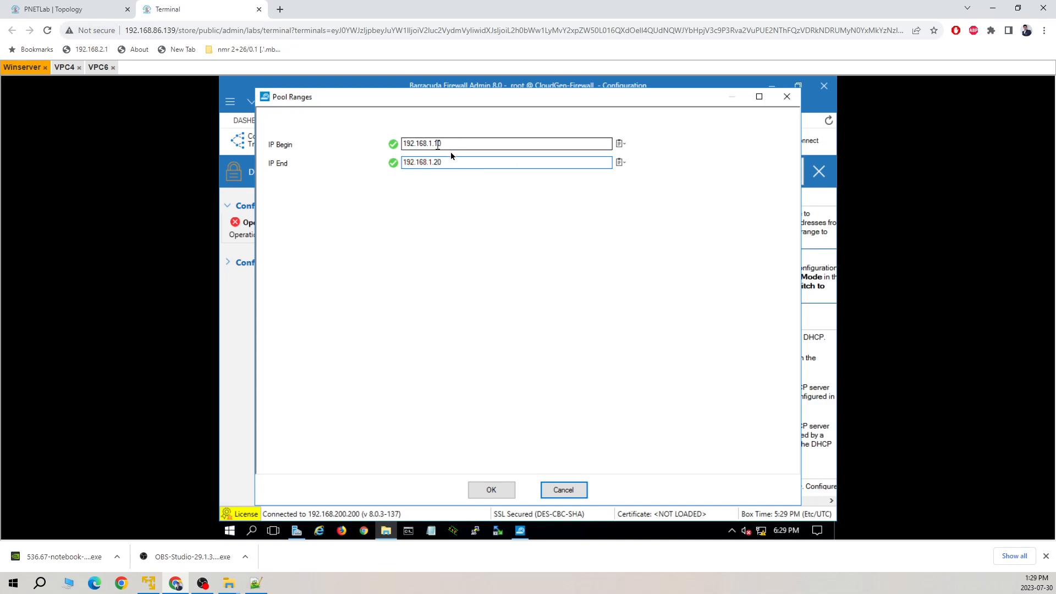
pyautogui.click(506, 494)
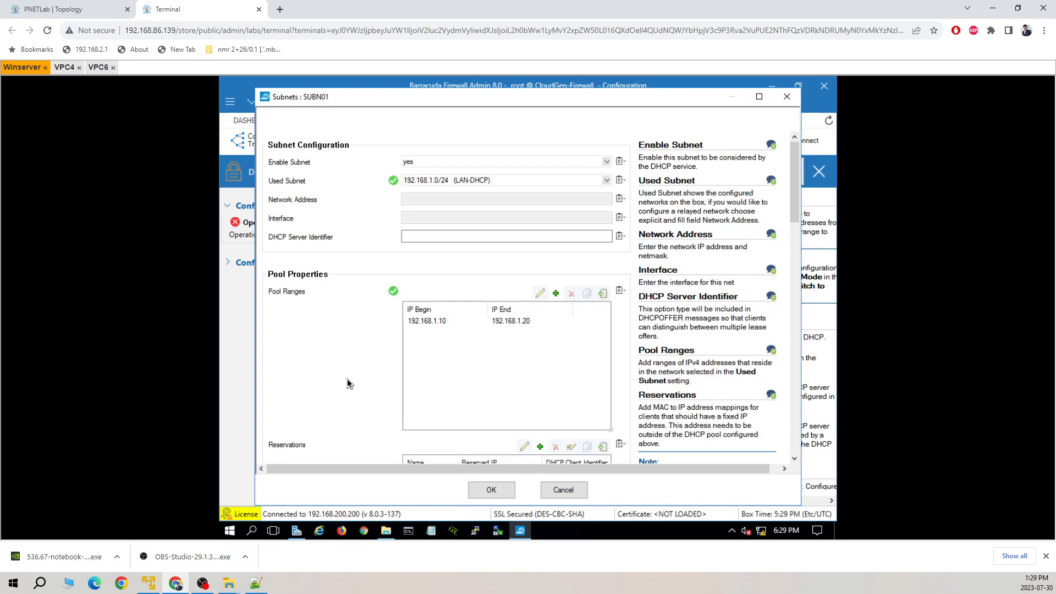
pyautogui.scroll(-4, 793, 212)
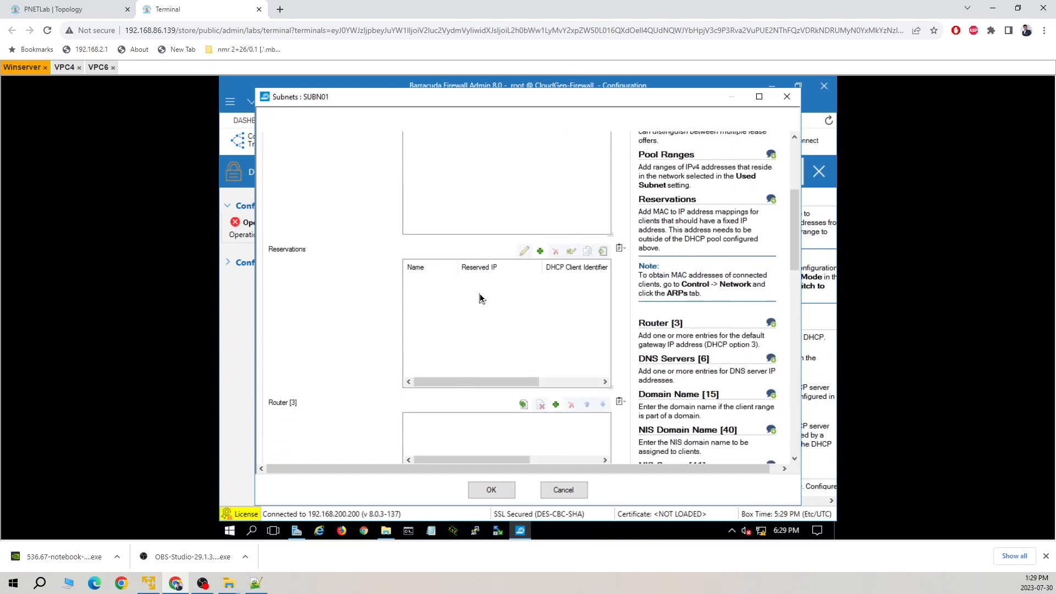
# Begin reservation RESE01, then cancel both it and the unsaved SUBN01 subnet.
pyautogui.rightClick(480, 298)
pyautogui.click(499, 308)
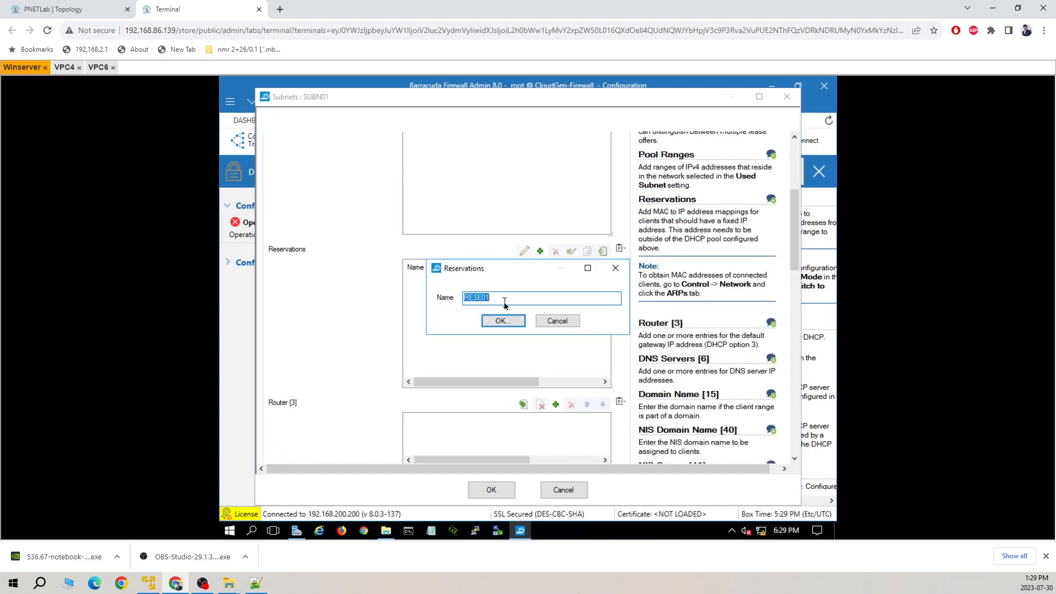
pyautogui.click(501, 320)
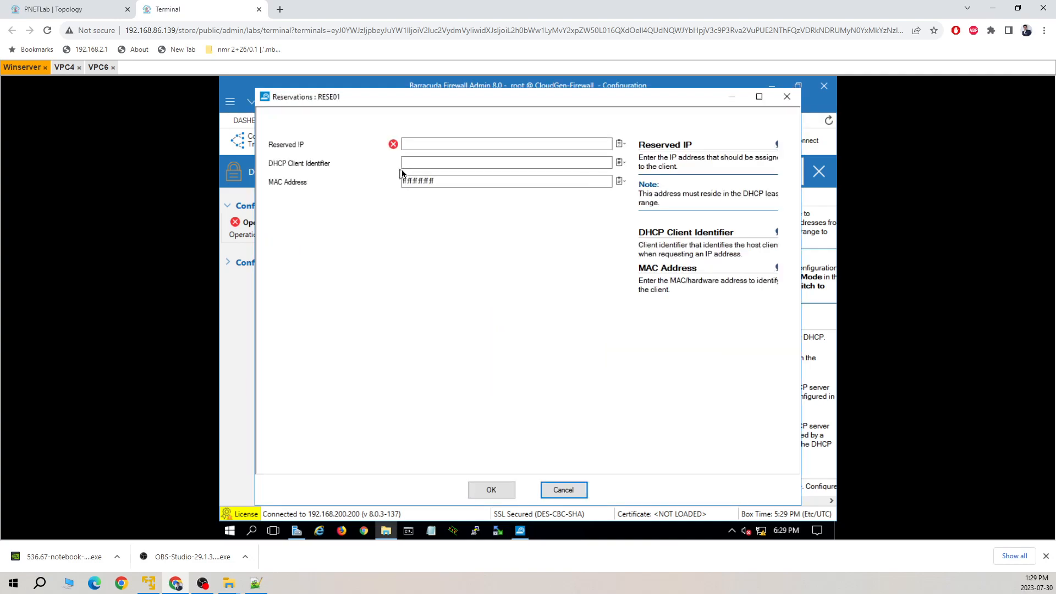
pyautogui.click(449, 144)
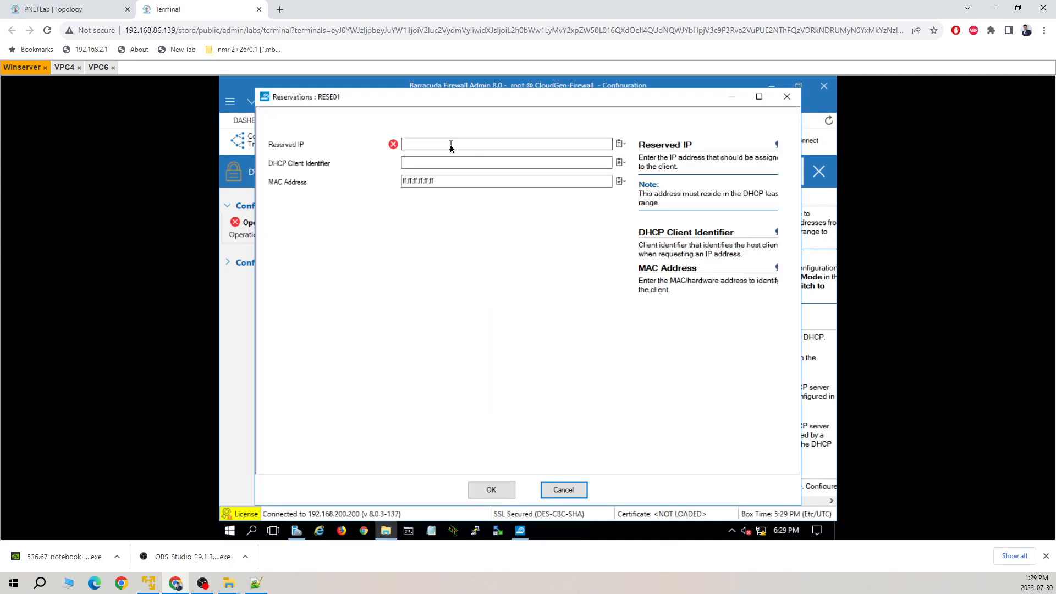
pyautogui.click(491, 182)
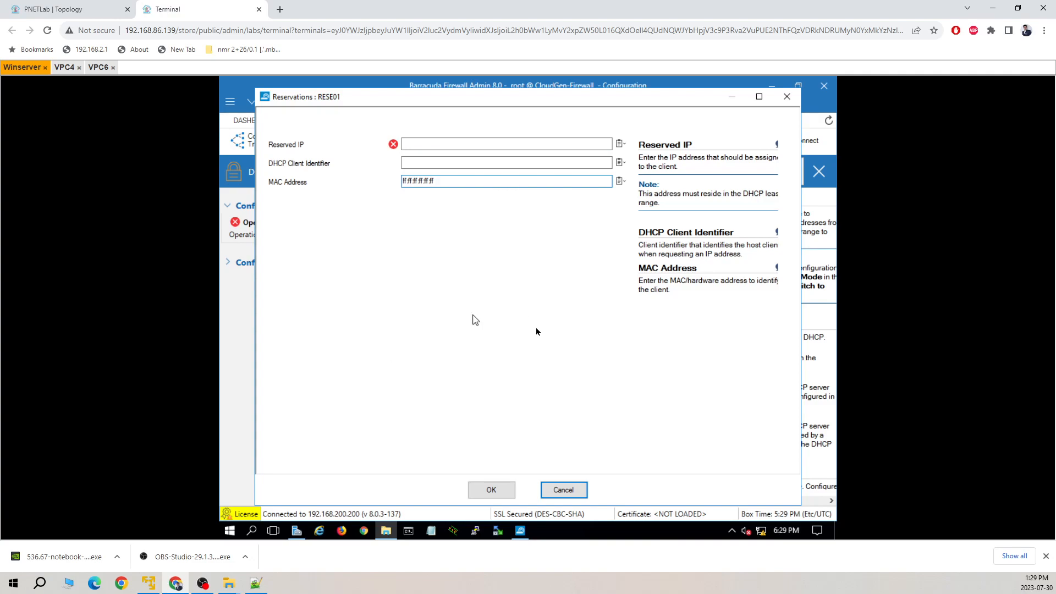
pyautogui.click(563, 489)
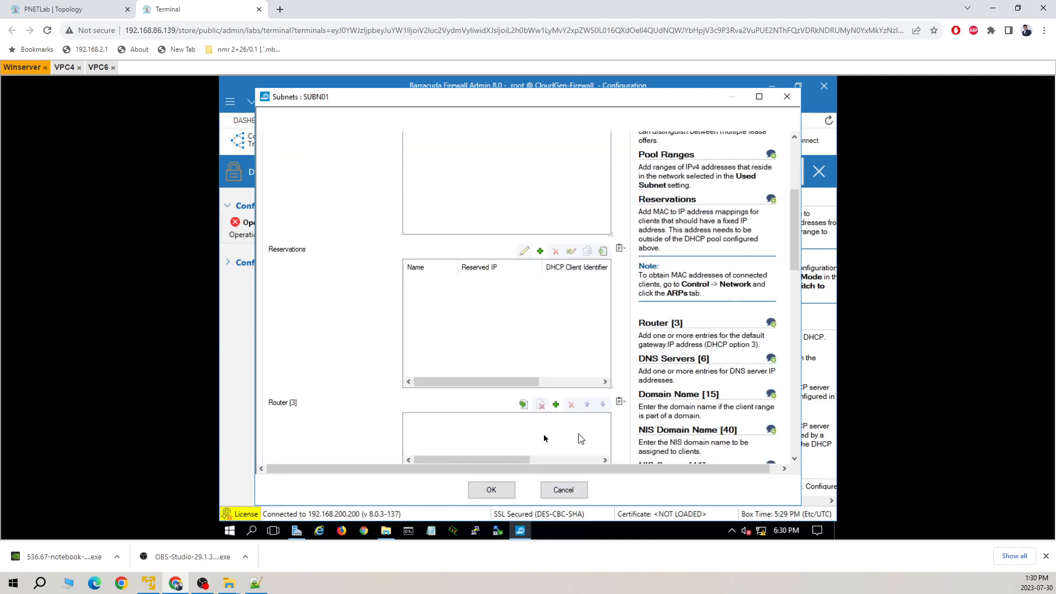
pyautogui.click(563, 490)
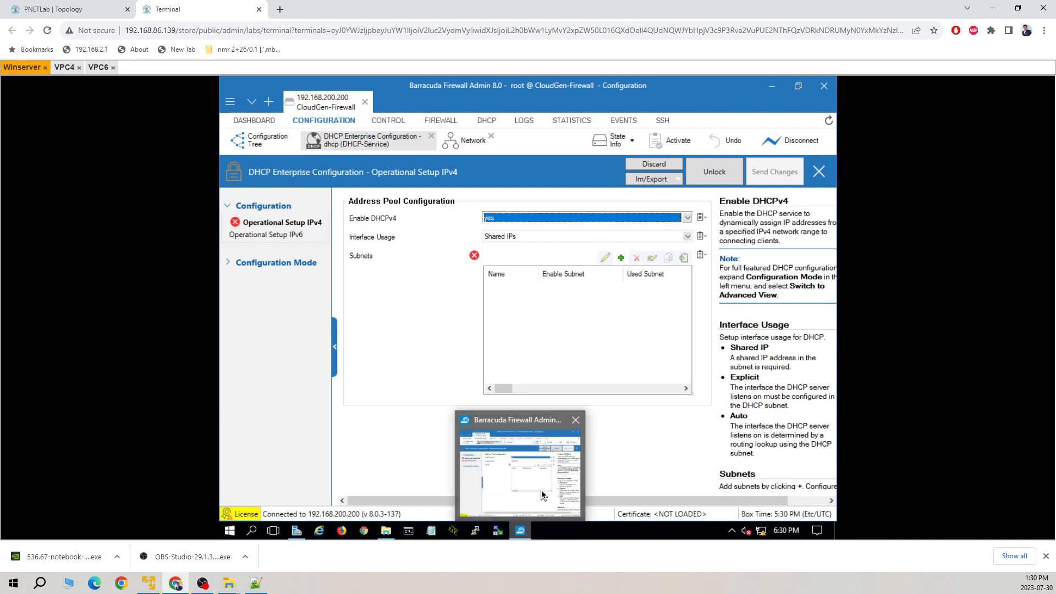
# Recreate subnet SUBN01 using the 192.168.1.0/24 LAN-DHCP network.
pyautogui.click(591, 333)
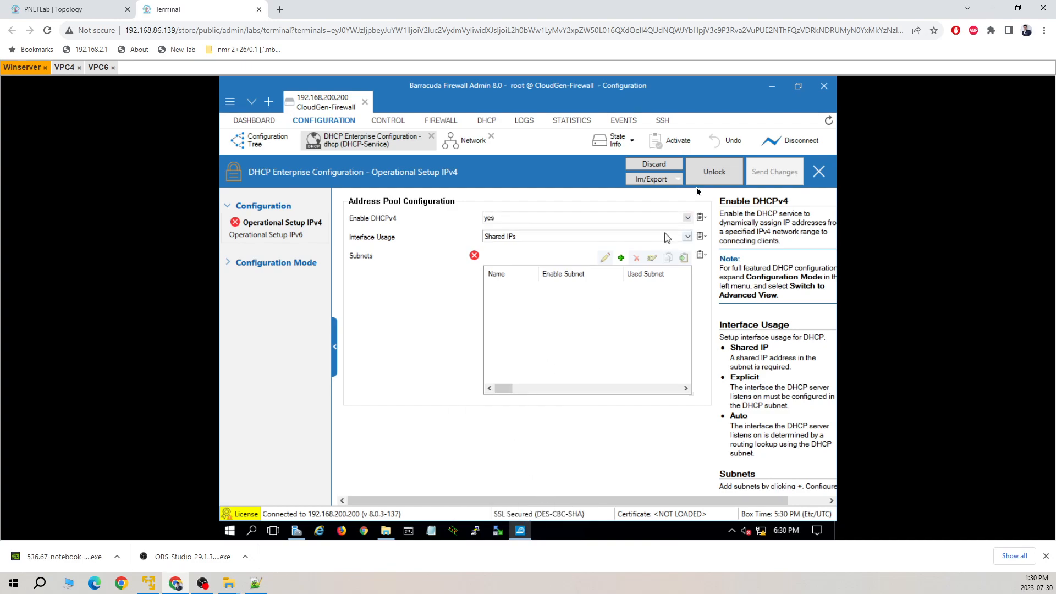
pyautogui.click(621, 258)
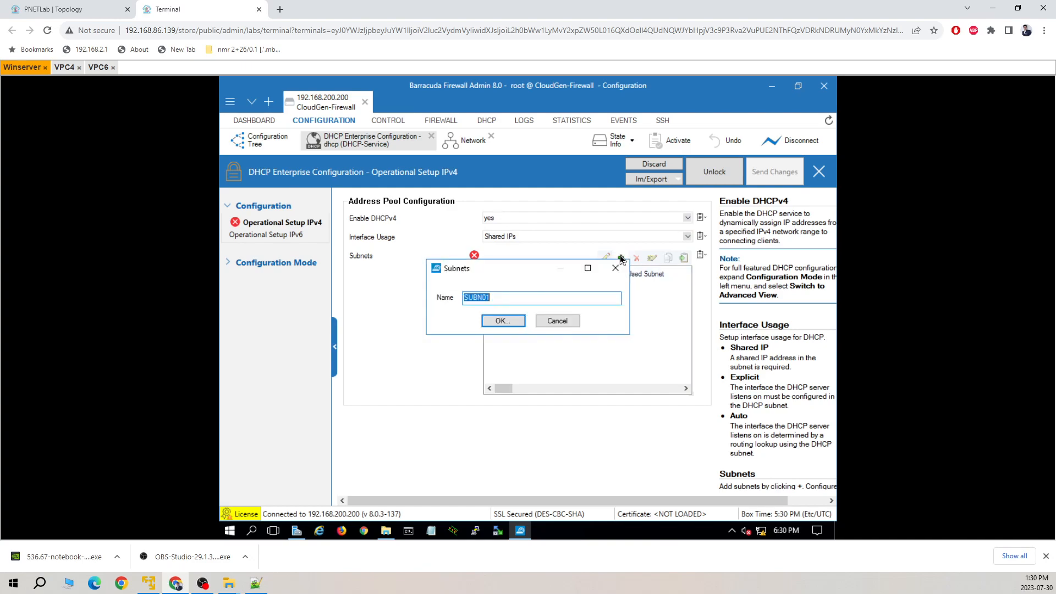
pyautogui.click(502, 322)
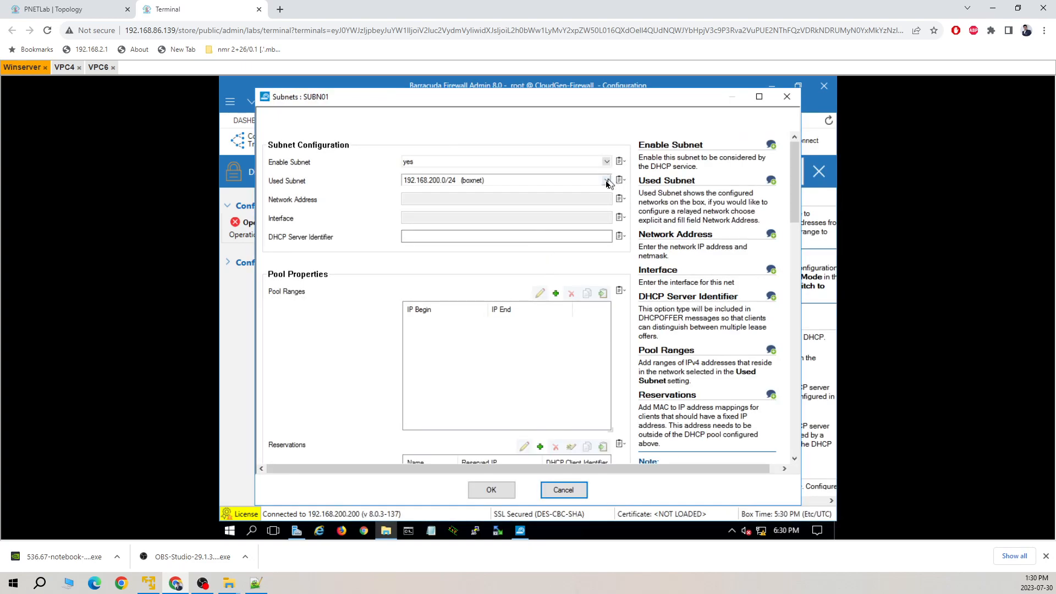
pyautogui.click(605, 180)
pyautogui.click(537, 199)
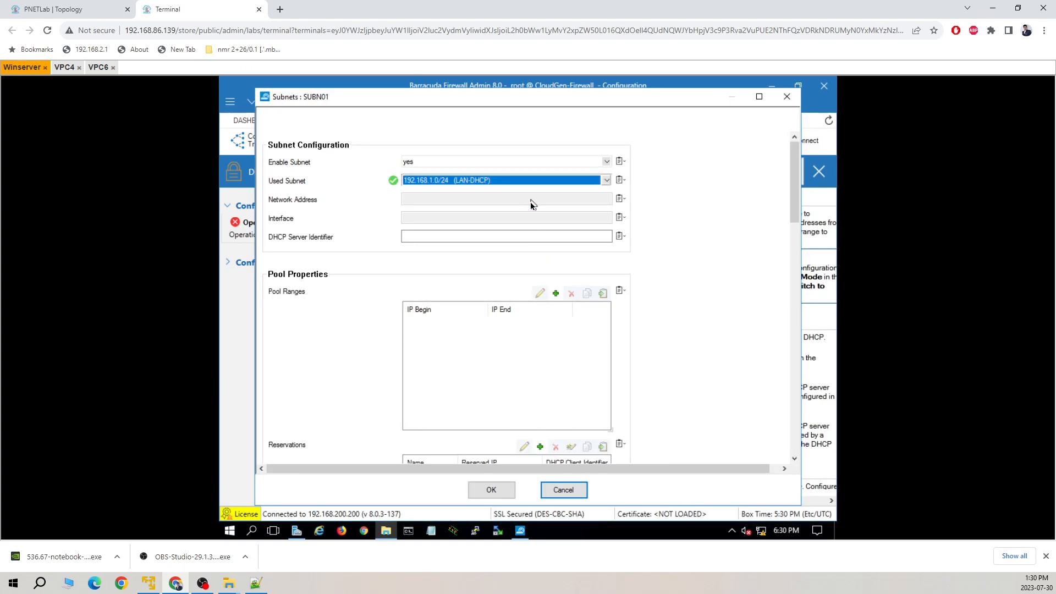
# Add pool range 192.168.1.10 to 192.168.1.20 to SUBN01, correcting a mistyped end address.
pyautogui.click(555, 293)
pyautogui.click(471, 143)
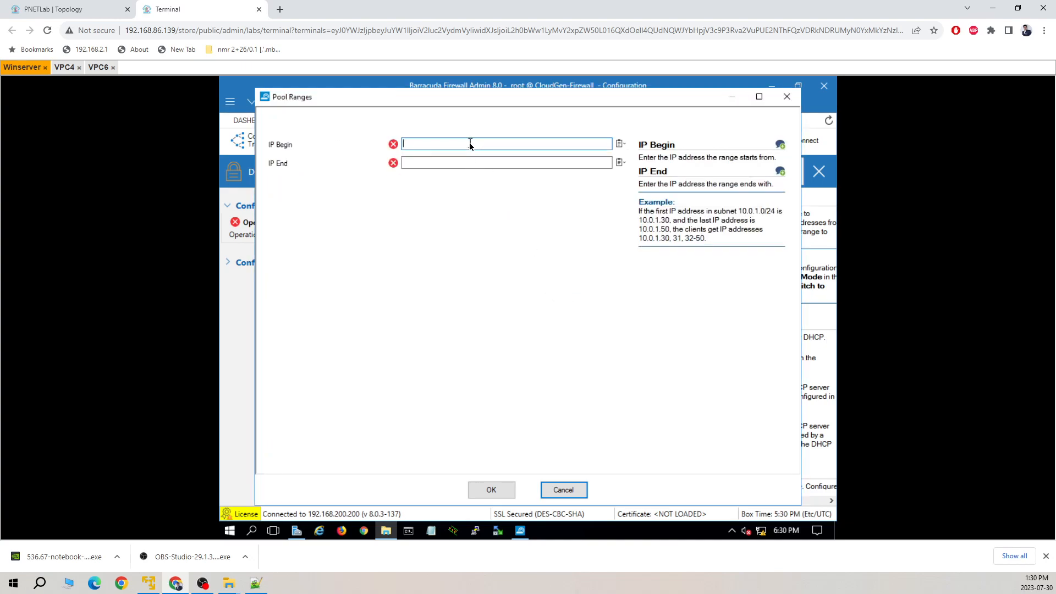
pyautogui.write('192.168.1.10')
pyautogui.click(469, 163)
pyautogui.write('192.168.2.')
pyautogui.press('BackSpace')
pyautogui.press('BackSpace')
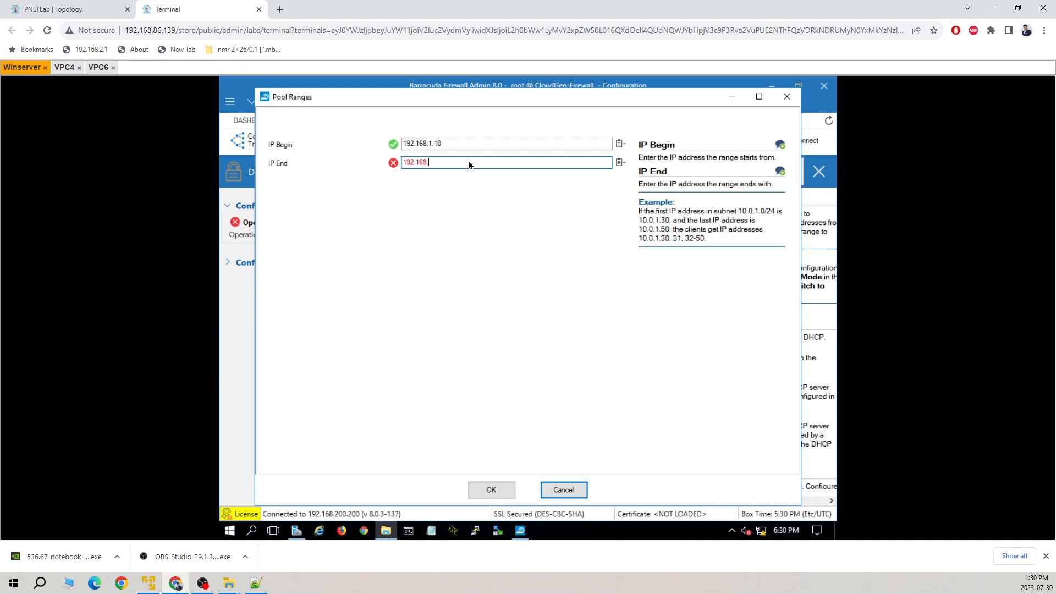
pyautogui.write('1.20')
pyautogui.click(491, 489)
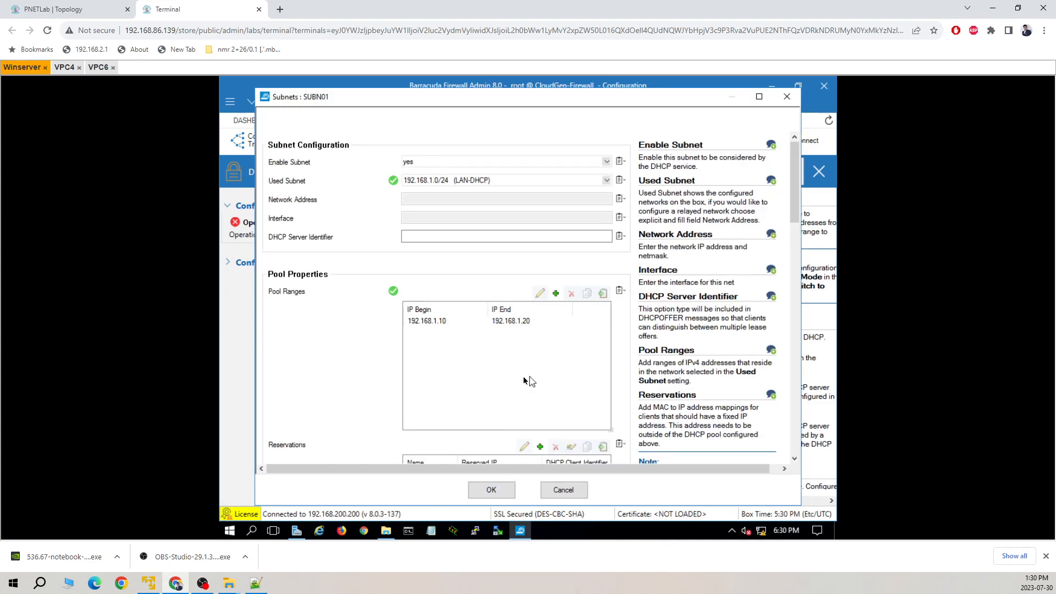
# Add 8.8.8.8 as SUBN01's DNS server and save the subnet with OK.
pyautogui.scroll(-4, 368, 363)
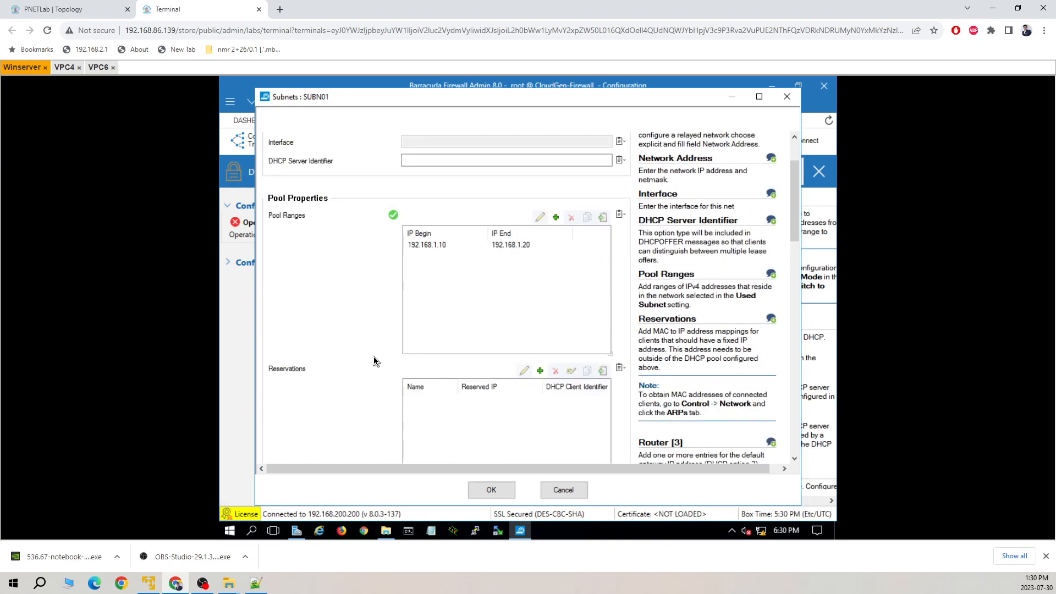
pyautogui.hscroll(1, 519, 358)
pyautogui.hscroll(-1, 521, 358)
pyautogui.moveTo(795, 241); pyautogui.dragTo(783, 308)
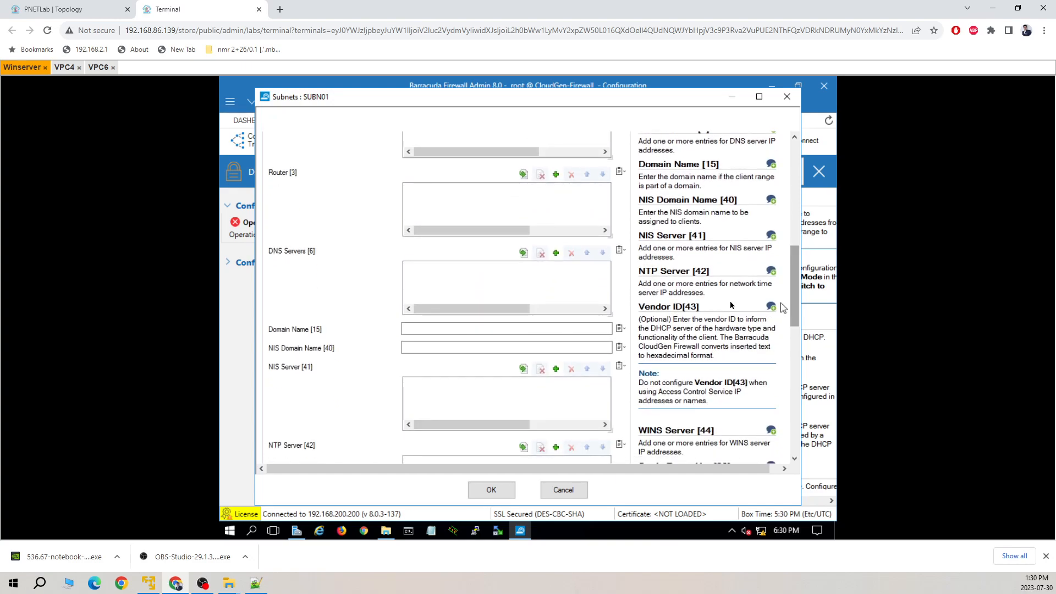
pyautogui.click(555, 253)
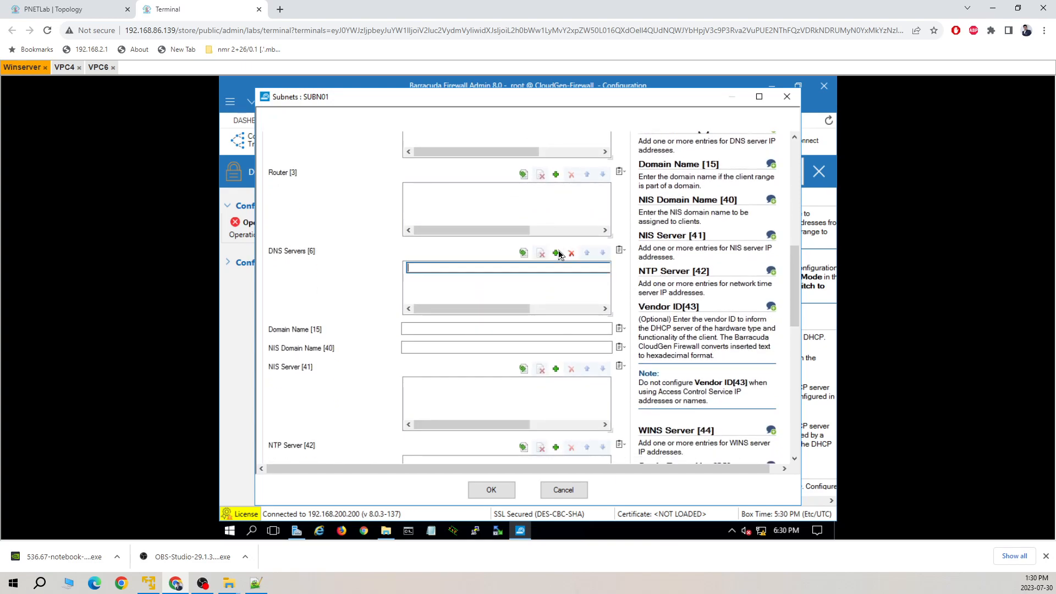
pyautogui.write('8.8.8.8')
pyautogui.click(370, 291)
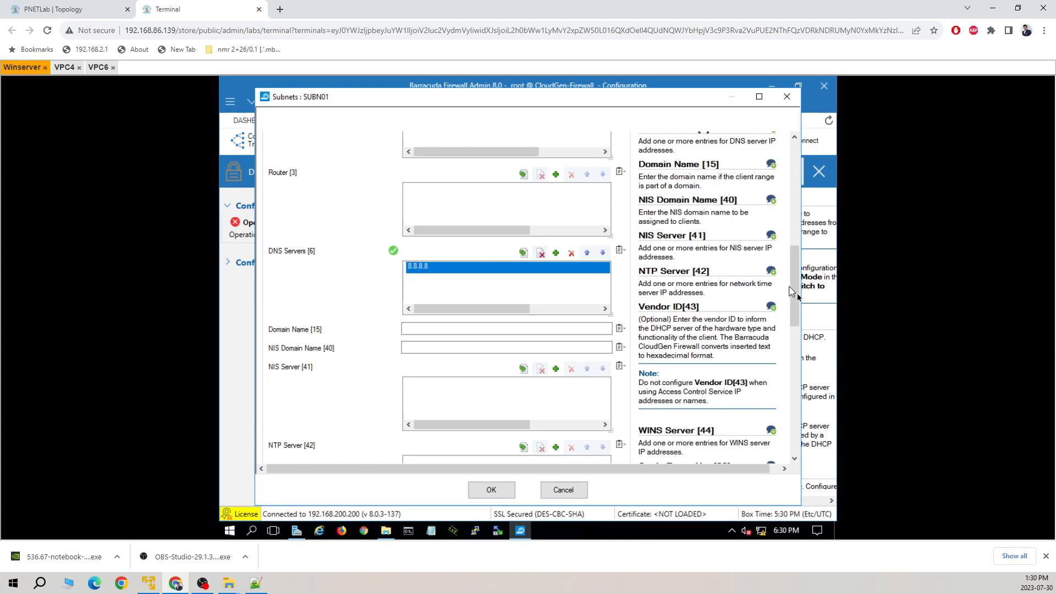
pyautogui.moveTo(796, 297); pyautogui.dragTo(799, 430)
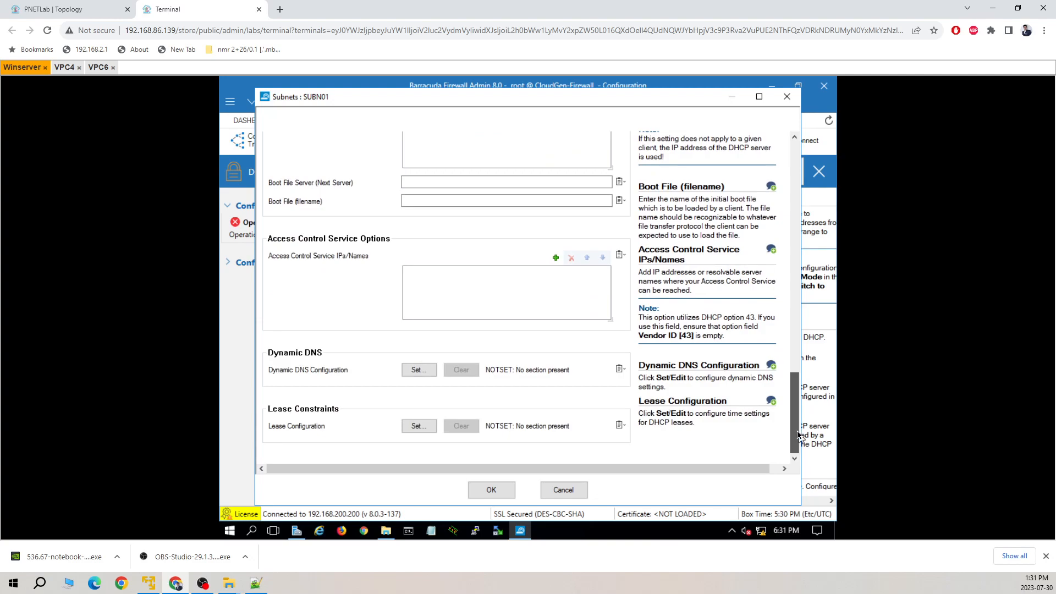
pyautogui.click(491, 490)
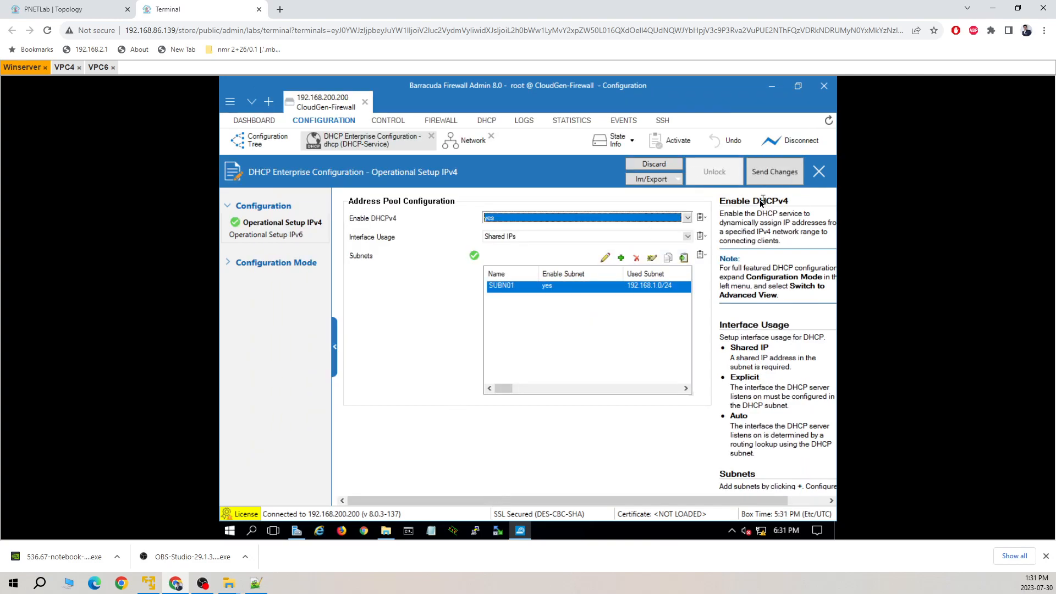
# Send the pending SUBN01 DHCP changes and confirm activation in the Activate Changes dialog.
pyautogui.click(764, 173)
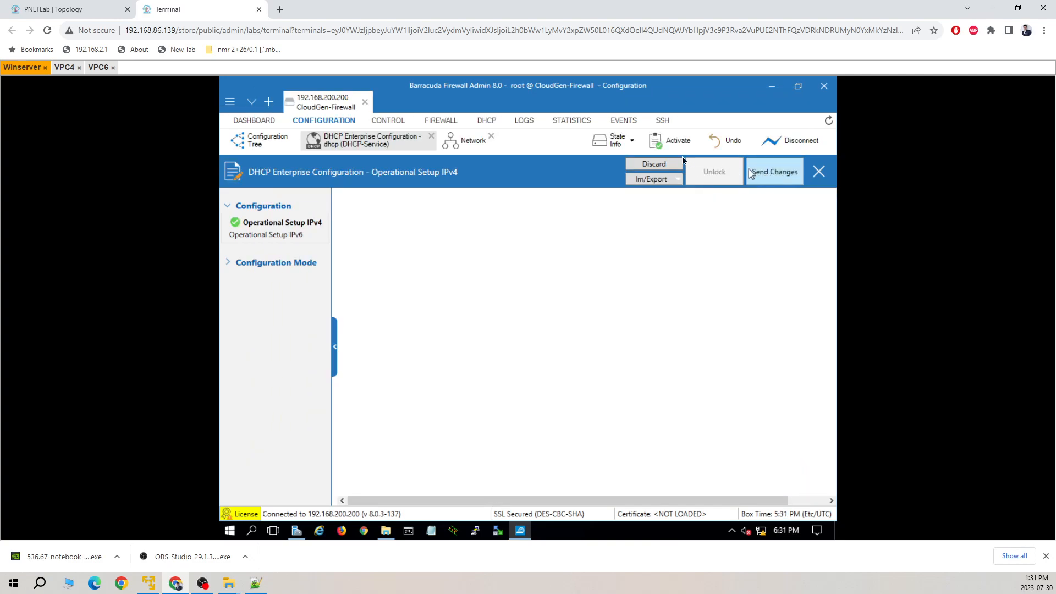
pyautogui.click(680, 141)
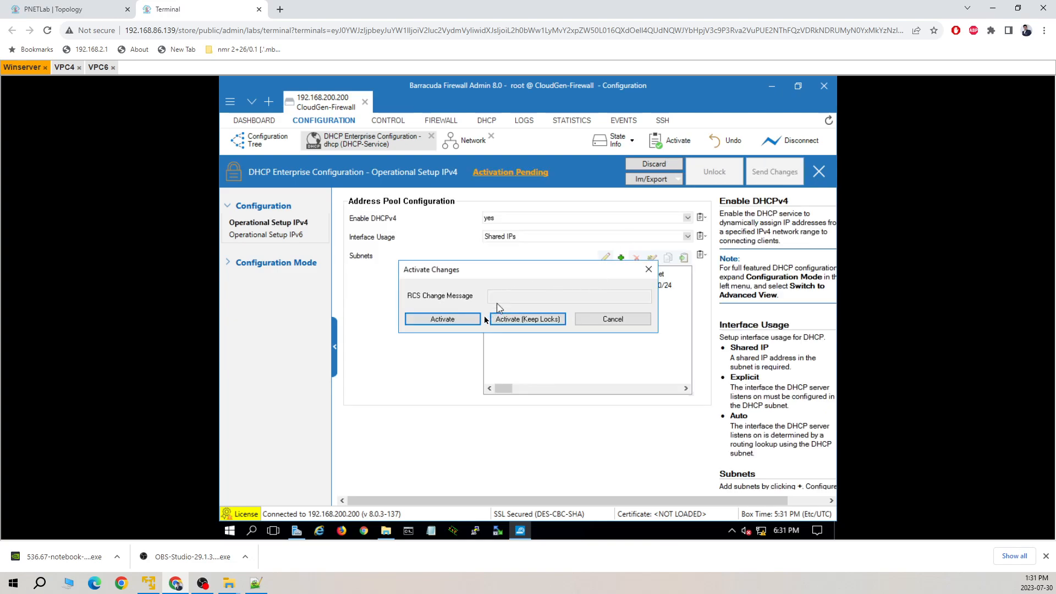
pyautogui.click(437, 320)
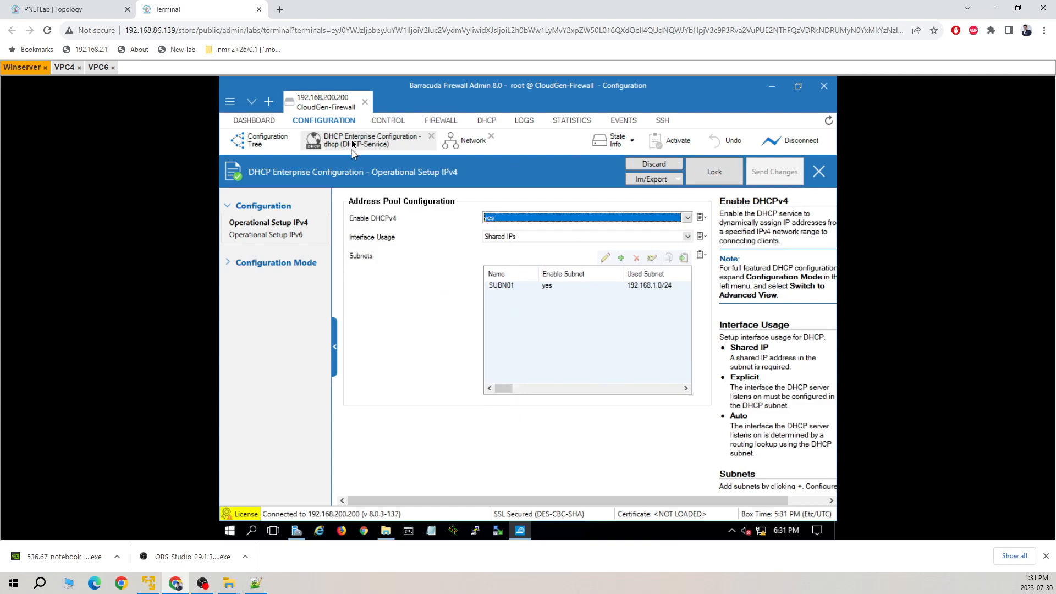
# Open the DHCP lease view, attempt to connect, and dismiss the IOStreamSock end-of-file error.
pyautogui.click(486, 121)
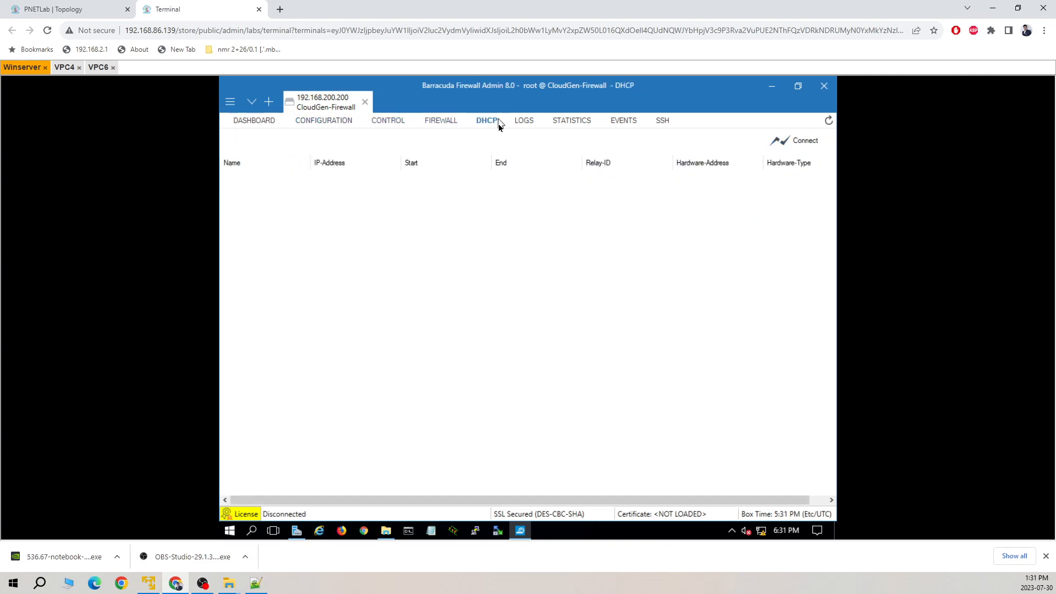
pyautogui.click(791, 141)
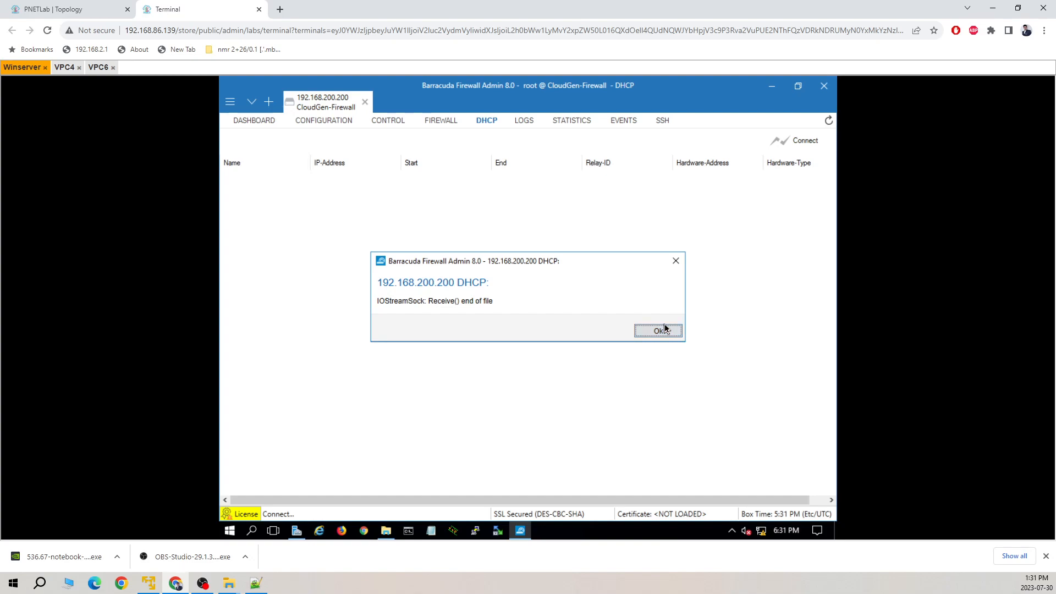
pyautogui.click(659, 330)
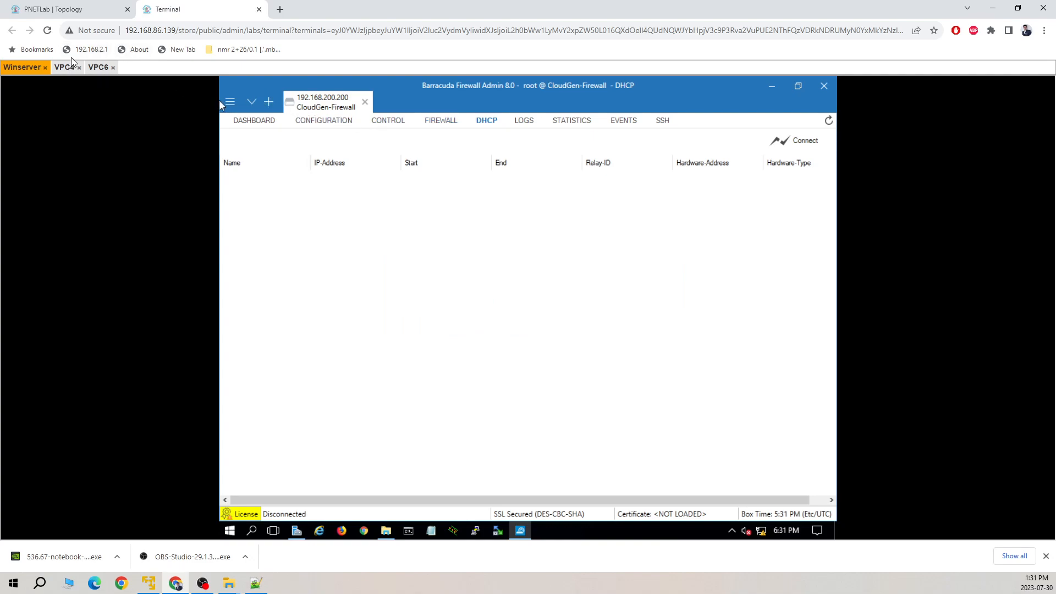
# Relabel VPC4 as 192.168.1.10/24 and VPC6 as 192.168.1.11/24 on the topology diagram.
pyautogui.click(74, 14)
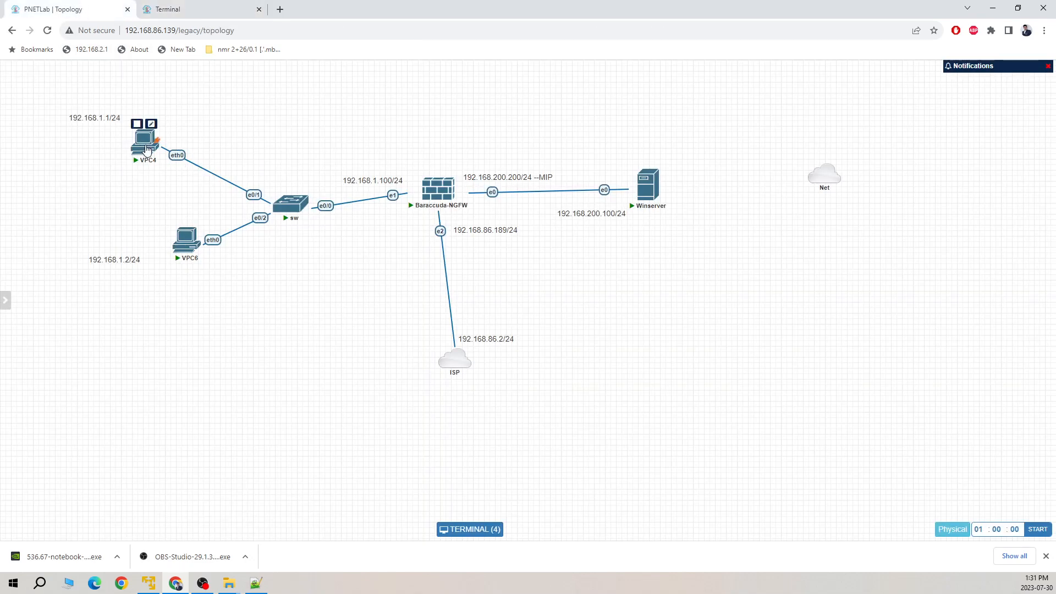
pyautogui.doubleClick(111, 117)
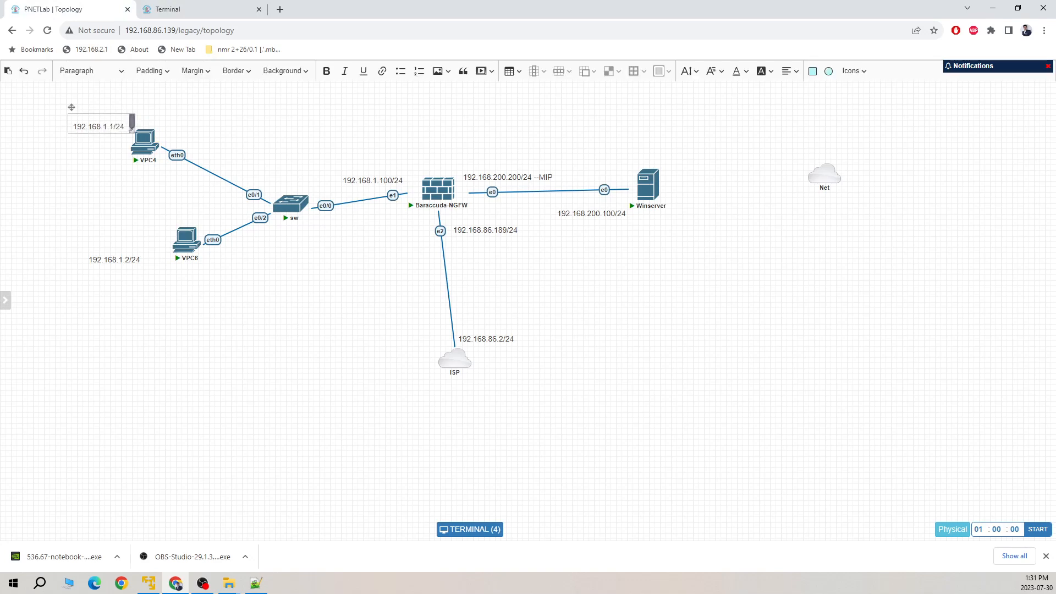
pyautogui.click(112, 127)
pyautogui.write('0')
pyautogui.doubleClick(126, 259)
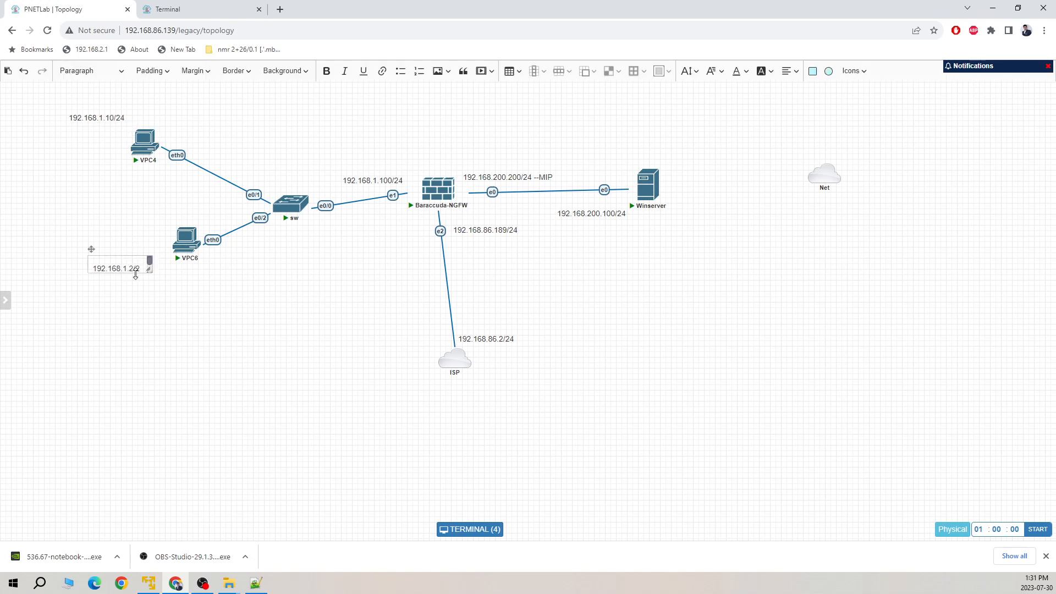
pyautogui.click(135, 269)
pyautogui.write('11')
pyautogui.click(275, 377)
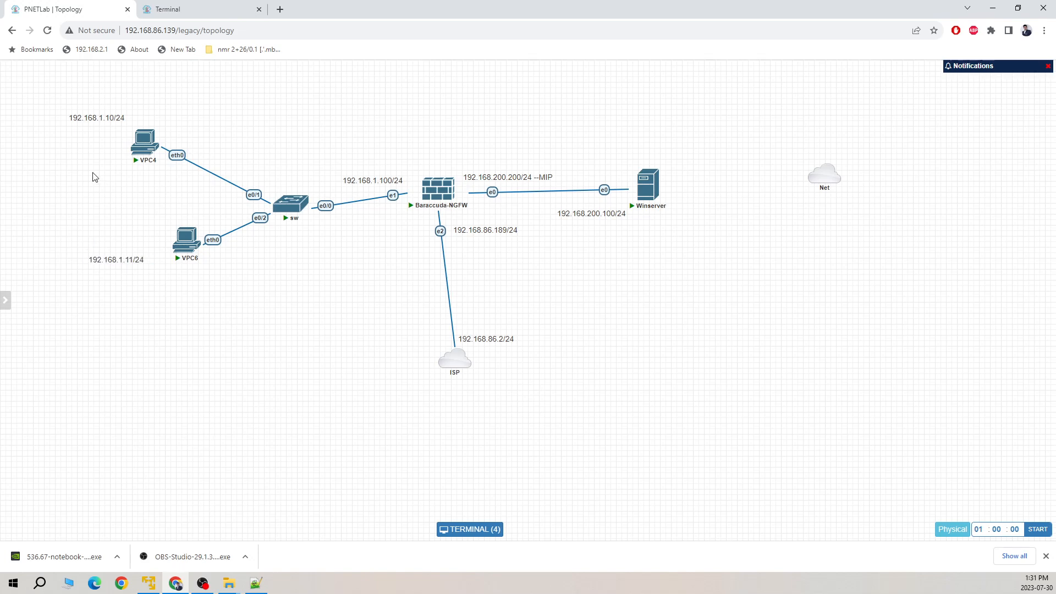
pyautogui.click(210, 16)
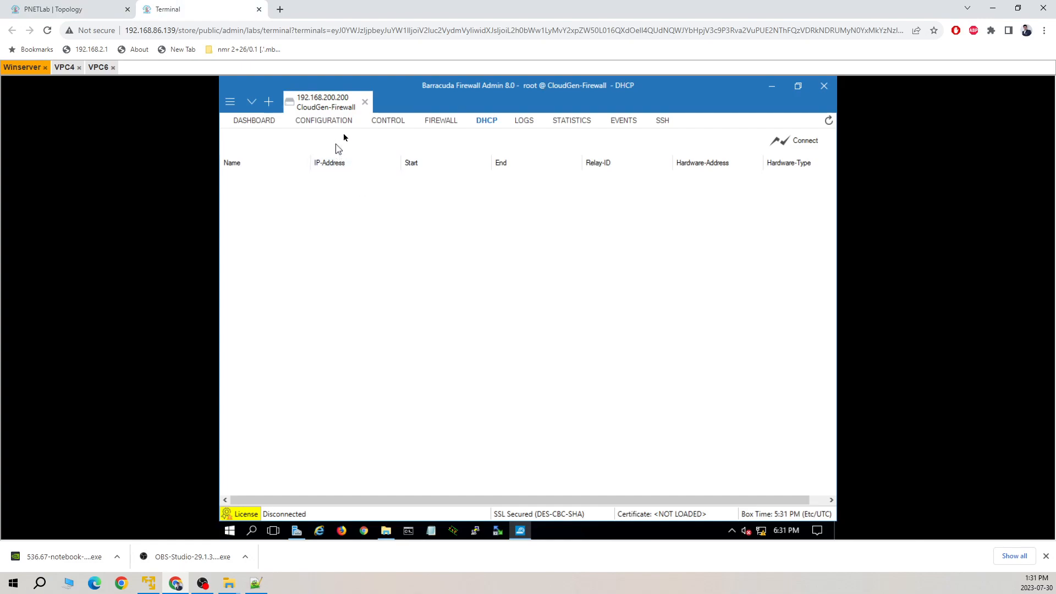
# Run ip dhcp on VPC4, which finds no DHCP server.
pyautogui.click(65, 67)
pyautogui.moveTo(210, 384); pyautogui.dragTo(213, 389)
pyautogui.write('ip dhcp')
pyautogui.press('Return')
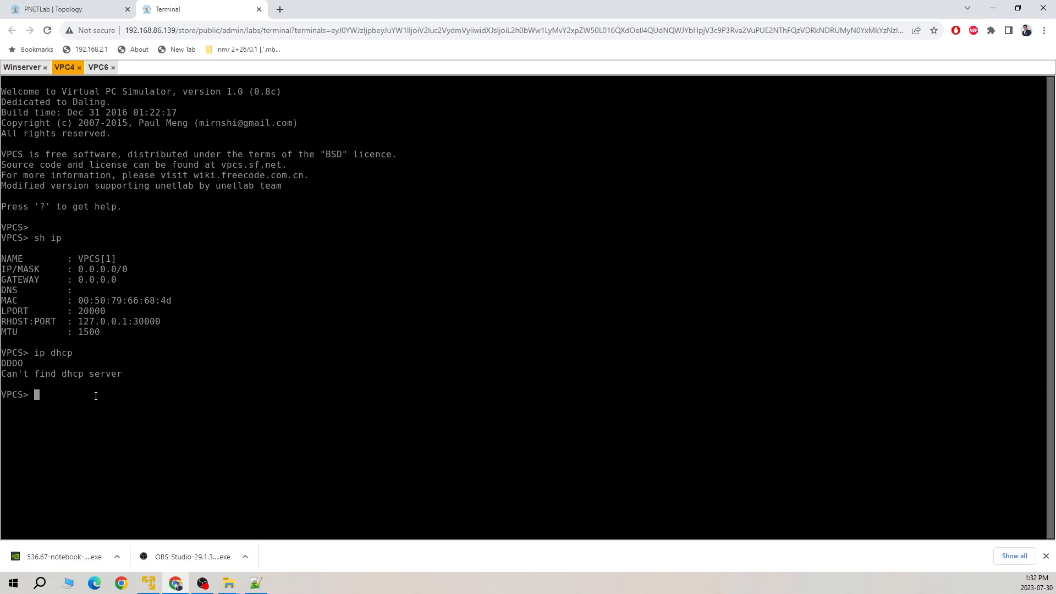
# Ping 192.168.1.100 from VPC4, which times out, then return to the Winserver console.
pyautogui.write('ping 192.168.31.80')
pyautogui.press('BackSpace')
pyautogui.press('BackSpace')
pyautogui.press('BackSpace')
pyautogui.press('BackSpace')
pyautogui.press('BackSpace')
pyautogui.write('1.100')
pyautogui.click(68, 11)
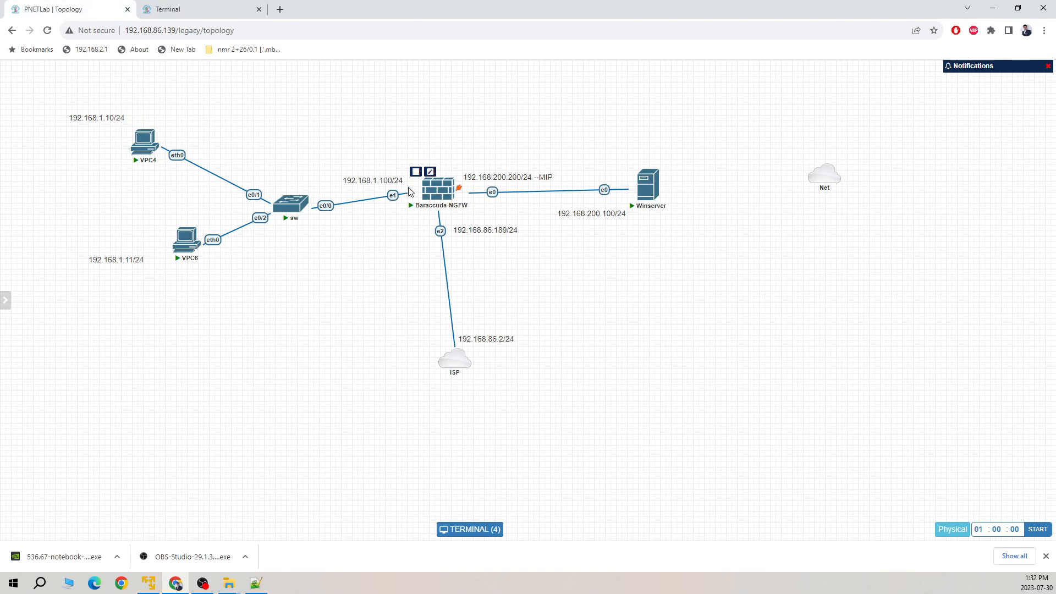
pyautogui.click(185, 12)
pyautogui.press('Return')
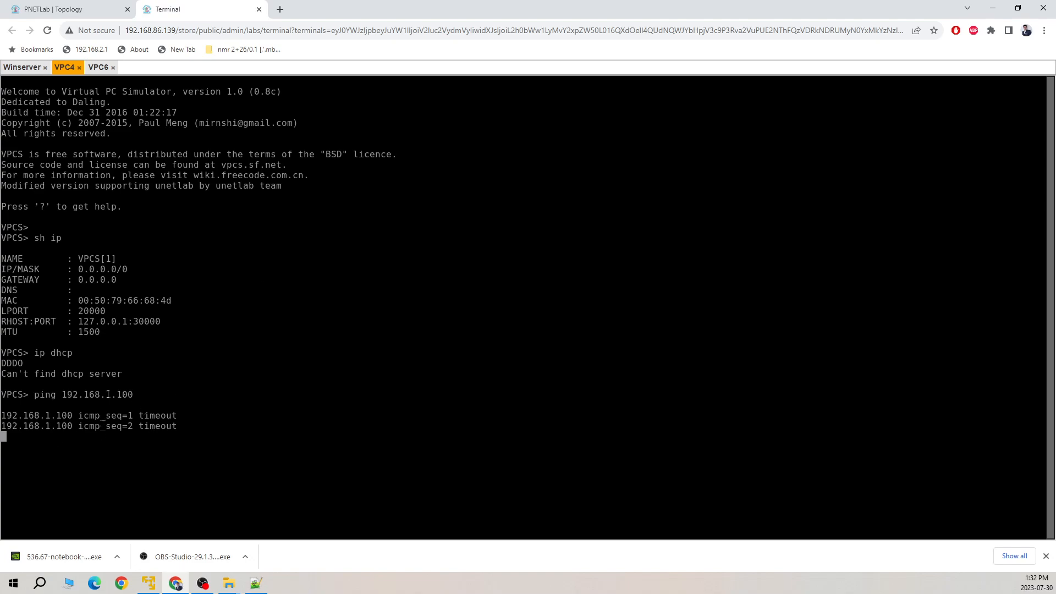
pyautogui.click(33, 11)
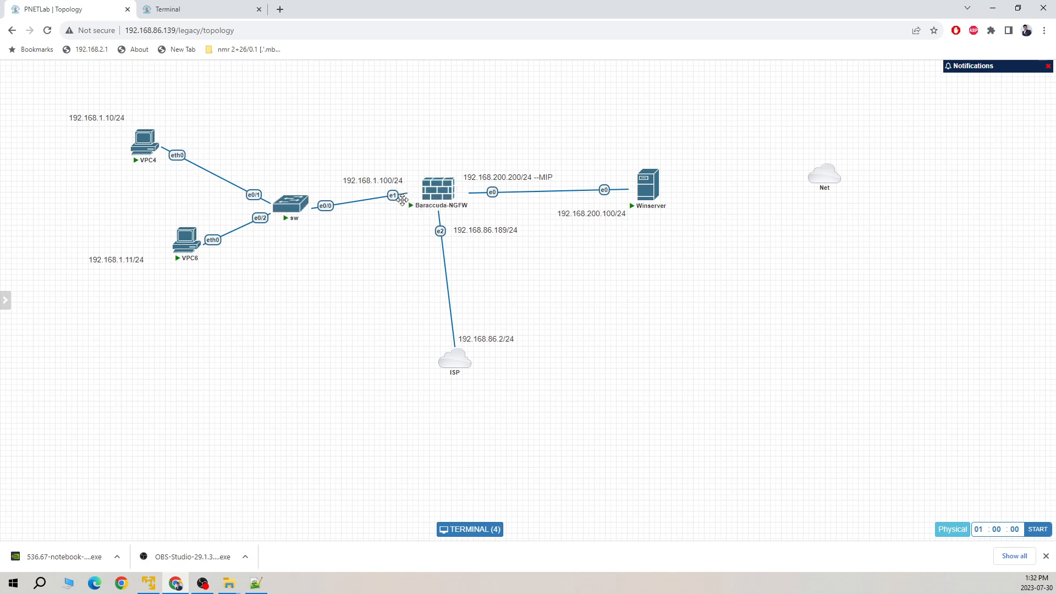
pyautogui.click(204, 9)
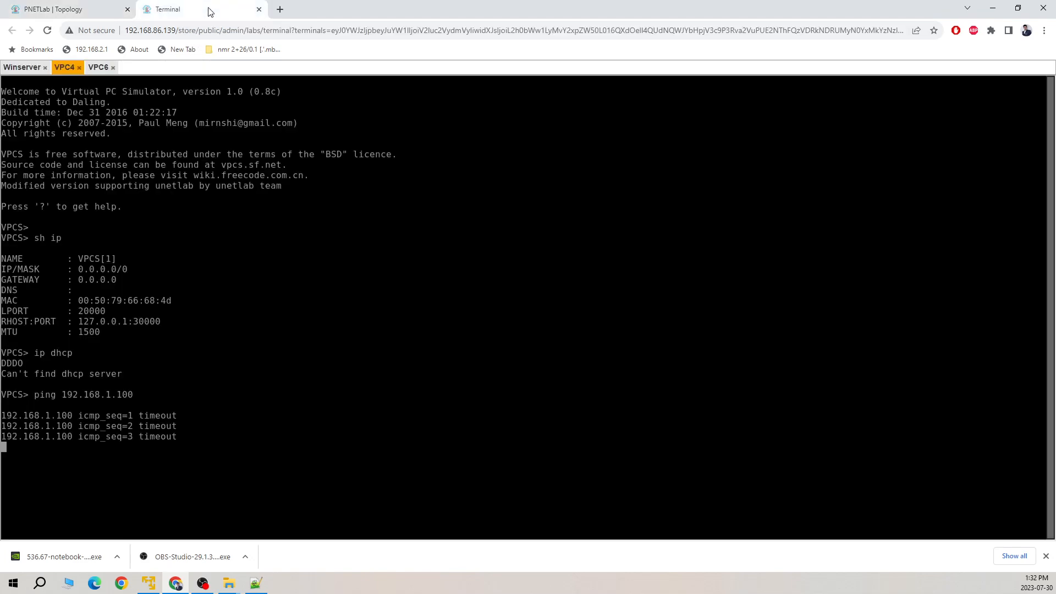
pyautogui.click(27, 68)
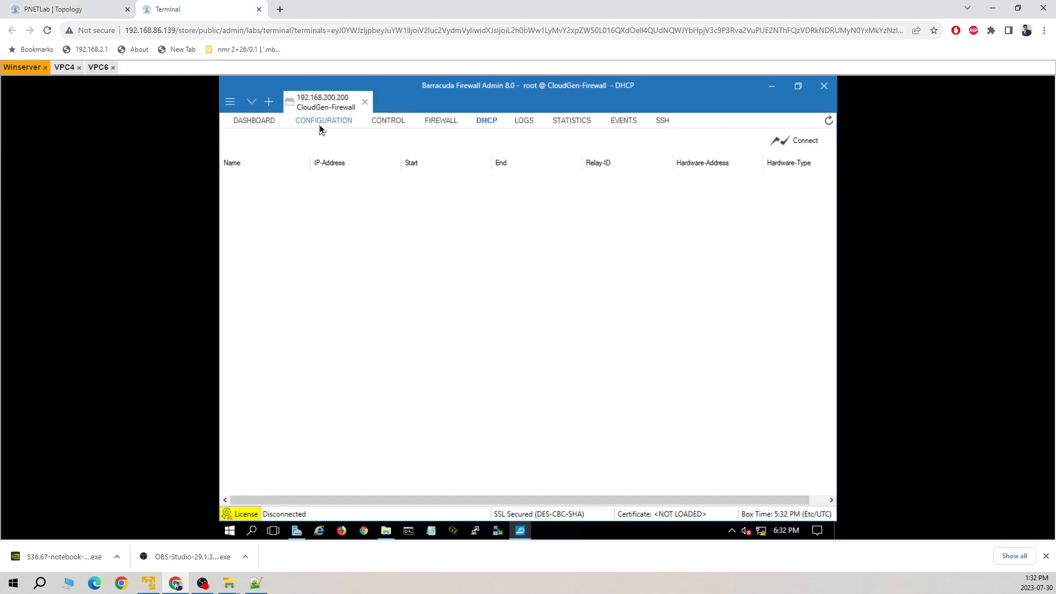
# Confirm 192.168.1.100 on eth1 under CONTROL > Network, then expand the Box network actions.
pyautogui.click(388, 120)
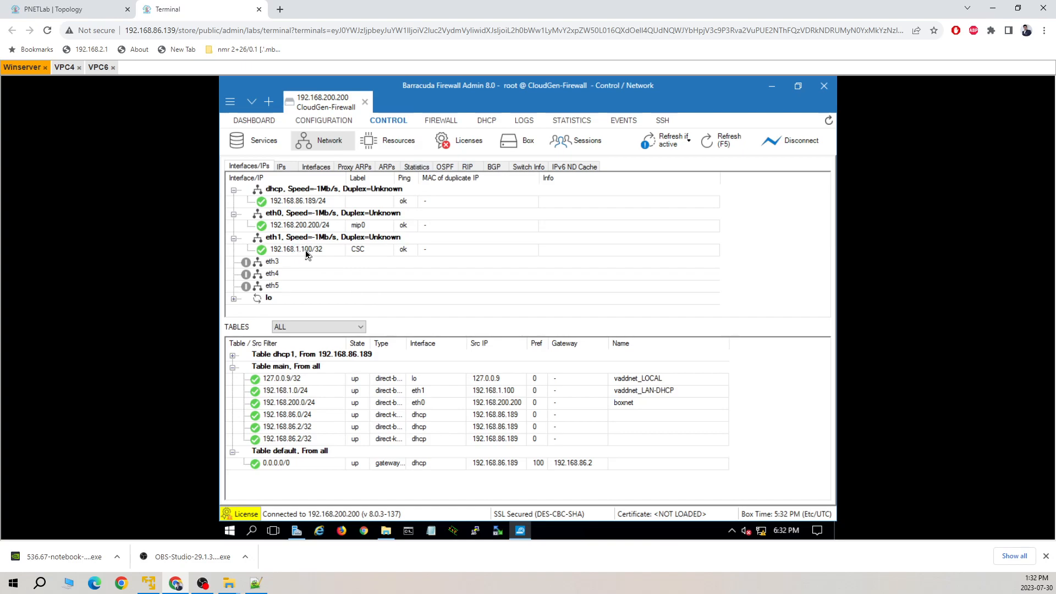
pyautogui.click(307, 253)
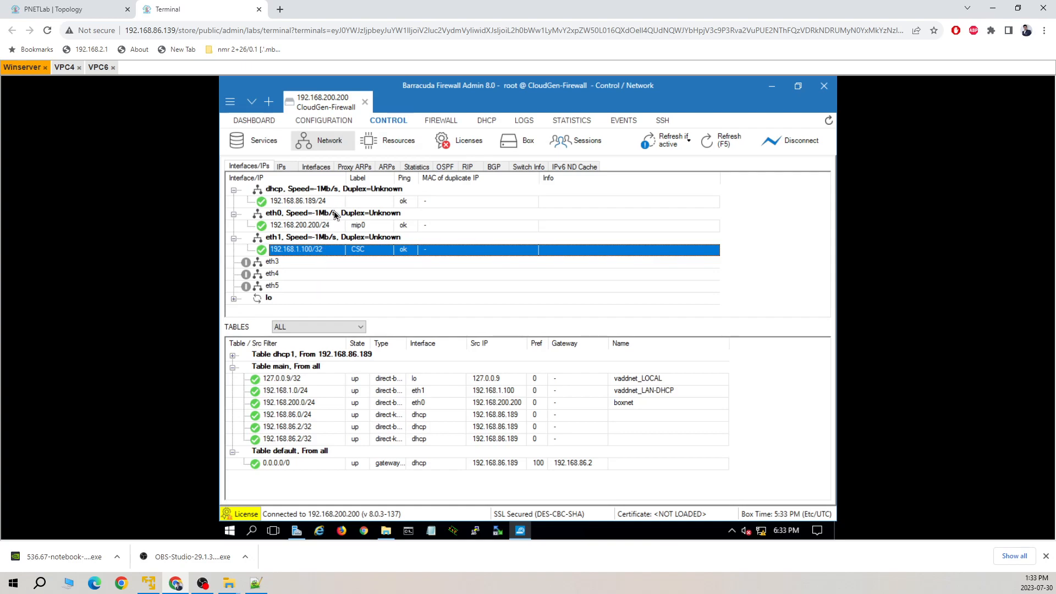
pyautogui.click(514, 145)
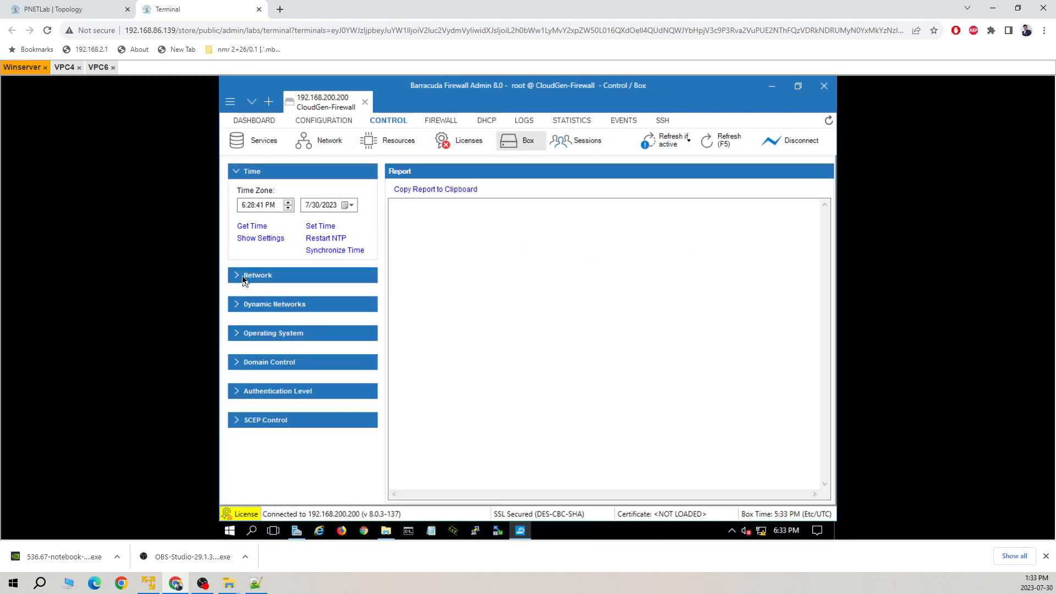
pyautogui.click(245, 276)
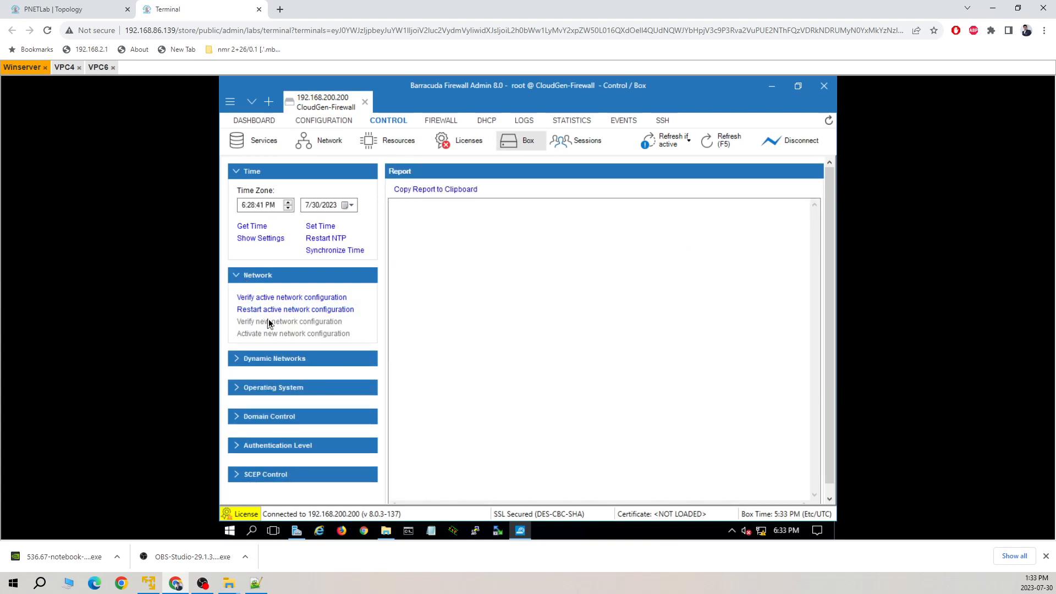
# Inspect the LAN-DHCP shared network (eth1, shared IP 192.168.1.100) and close it unchanged.
pyautogui.click(334, 122)
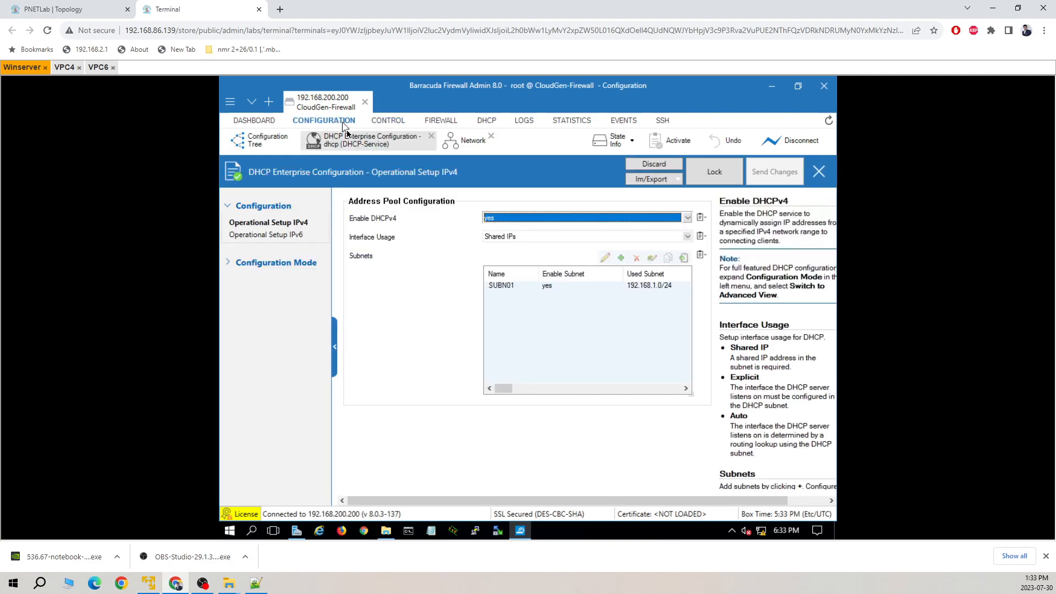
pyautogui.click(466, 147)
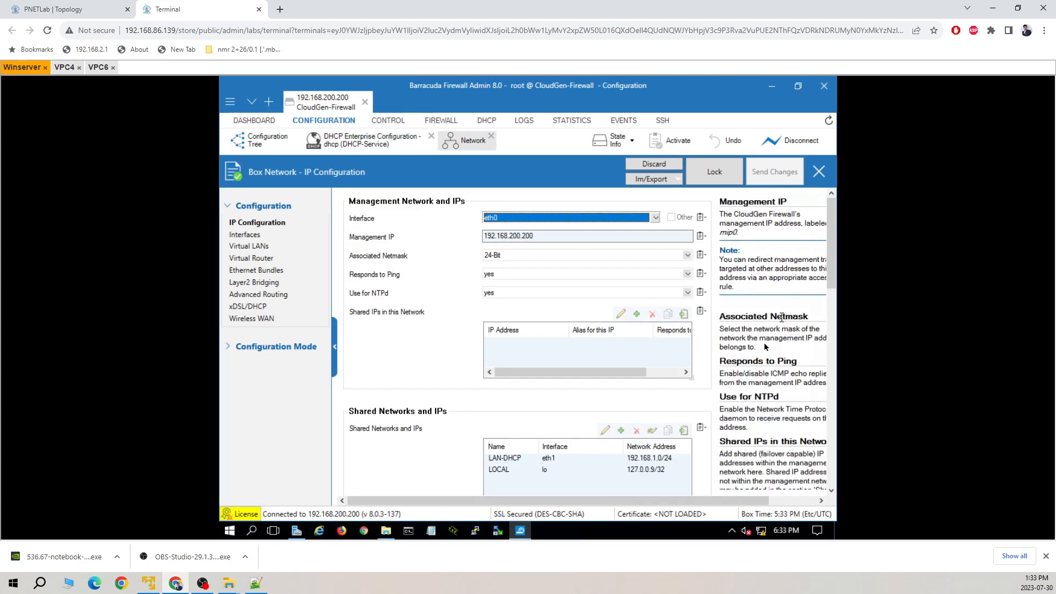
pyautogui.click(552, 462)
pyautogui.doubleClick(553, 462)
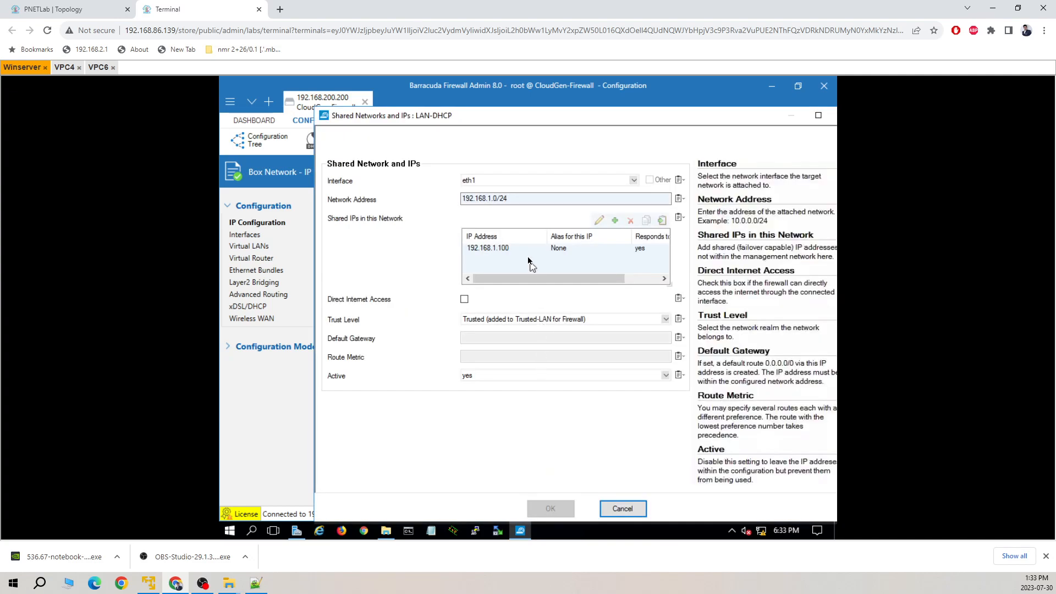
pyautogui.click(524, 250)
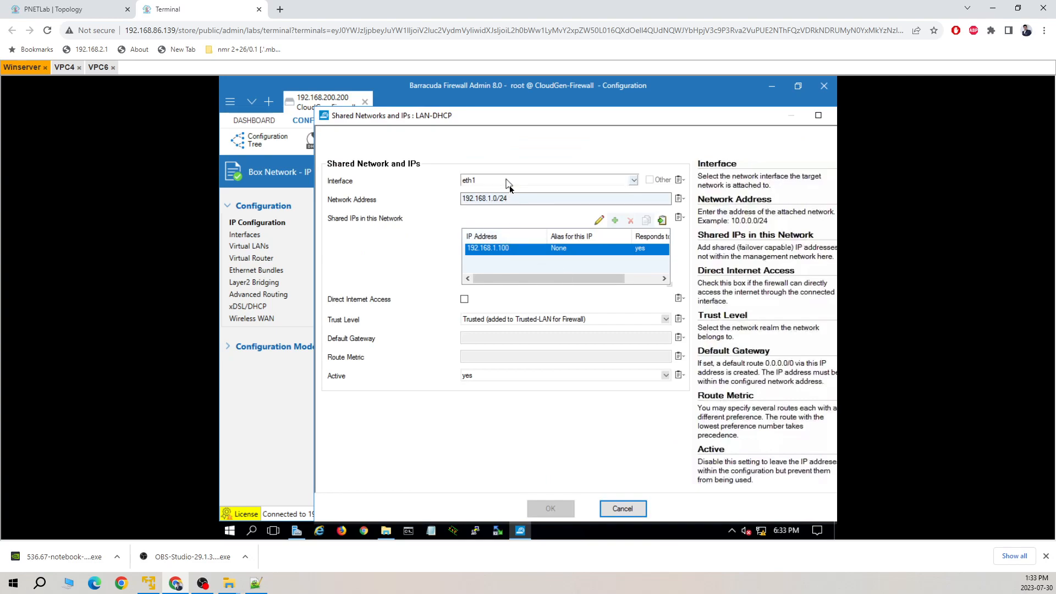
pyautogui.moveTo(585, 278)
pyautogui.mouseDown()
pyautogui.moveTo(609, 278)
pyautogui.moveTo(574, 281)
pyautogui.mouseUp()
pyautogui.click(627, 509)
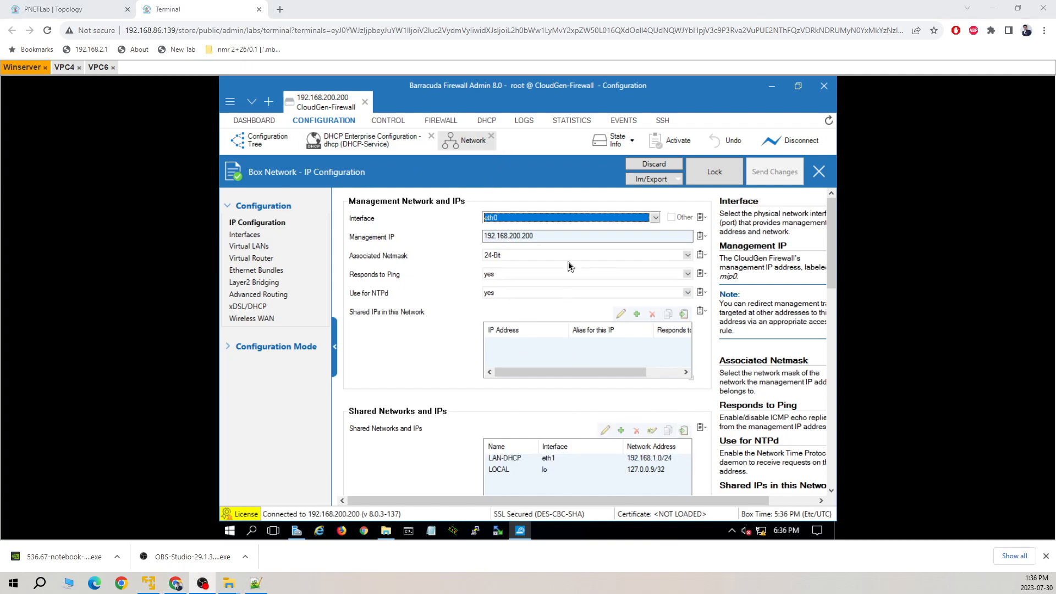
# Rerun the ping to 192.168.1.100 from VPC4, which still times out.
pyautogui.click(65, 68)
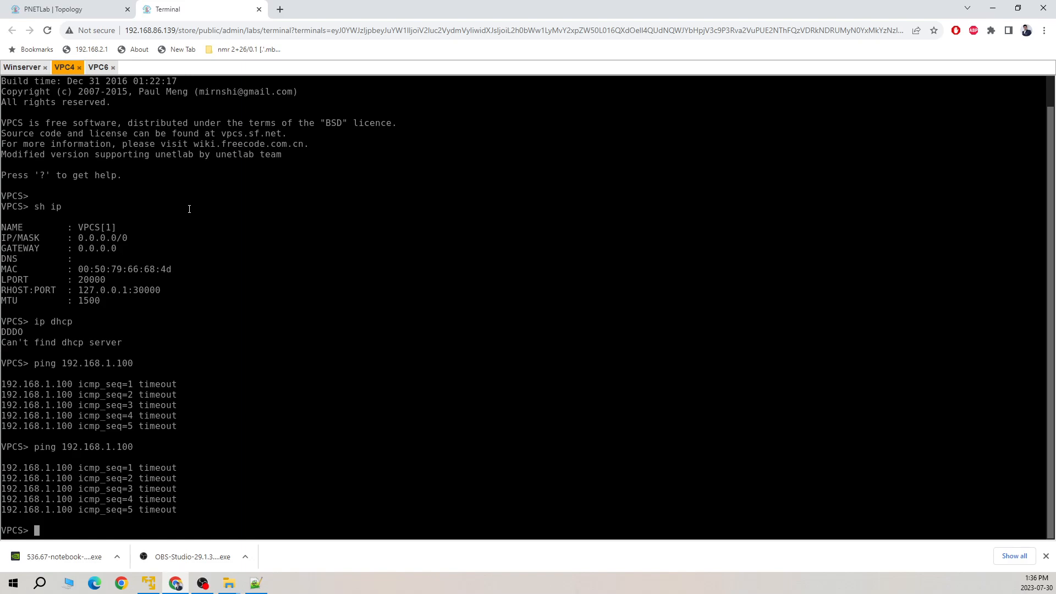
pyautogui.press('Up')
pyautogui.press('Return')
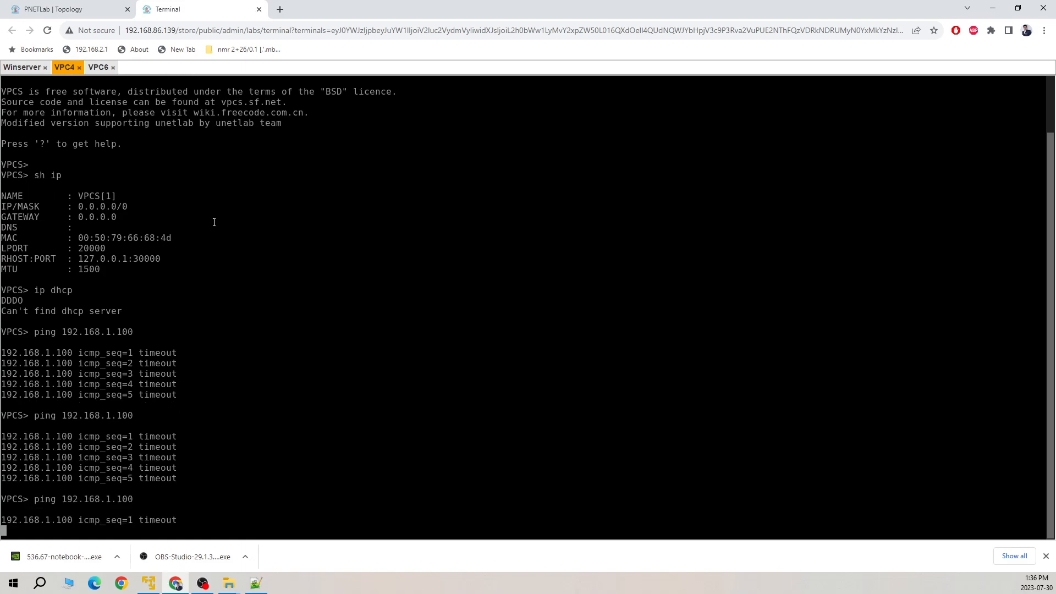
# After checking the topology page, rerun ip dhcp on VPC4.
pyautogui.click(66, 8)
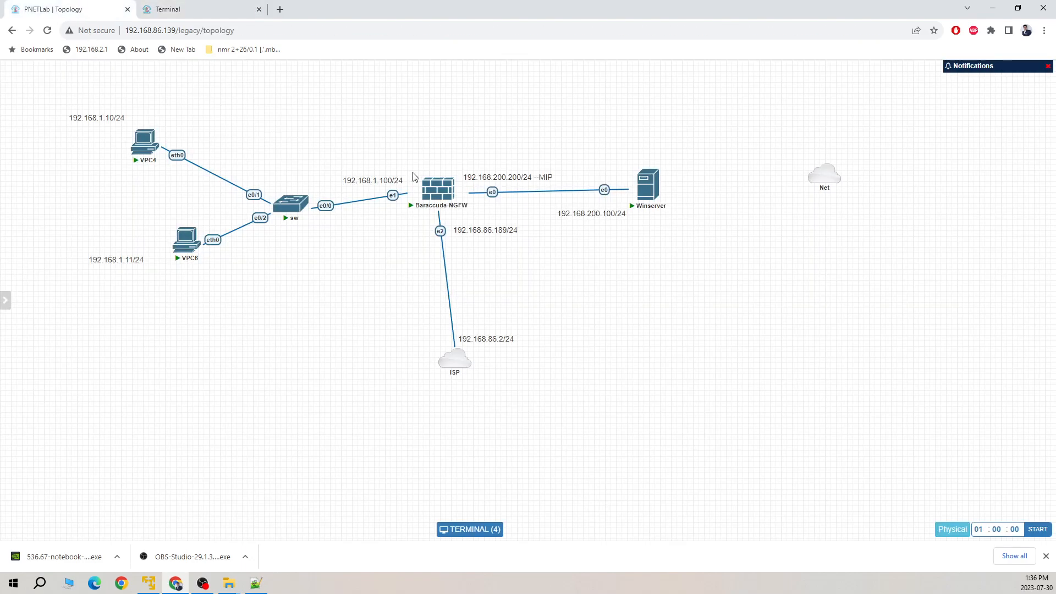
pyautogui.moveTo(146, 154)
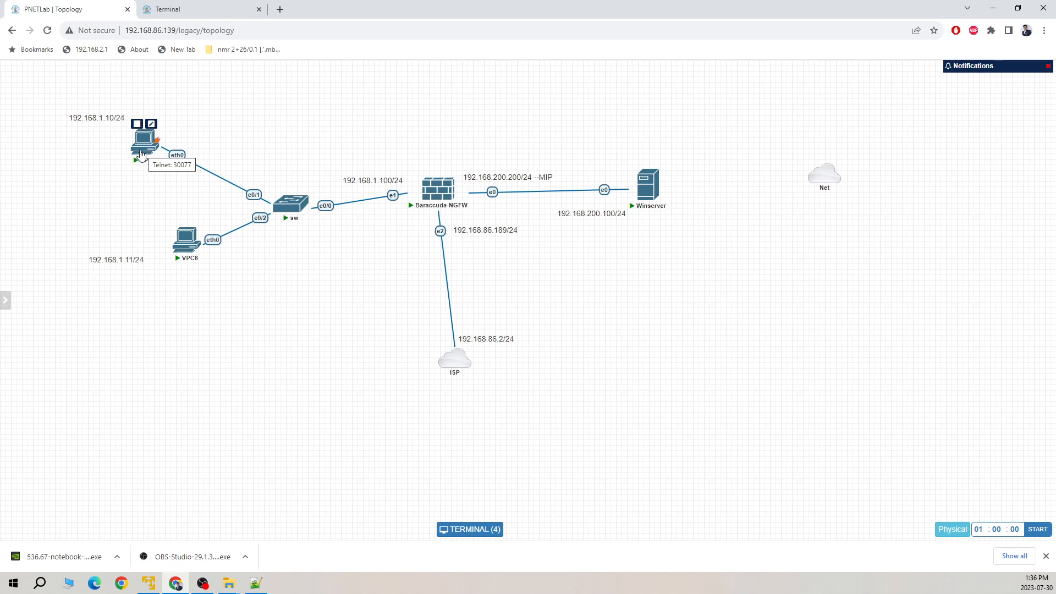
pyautogui.moveTo(429, 194)
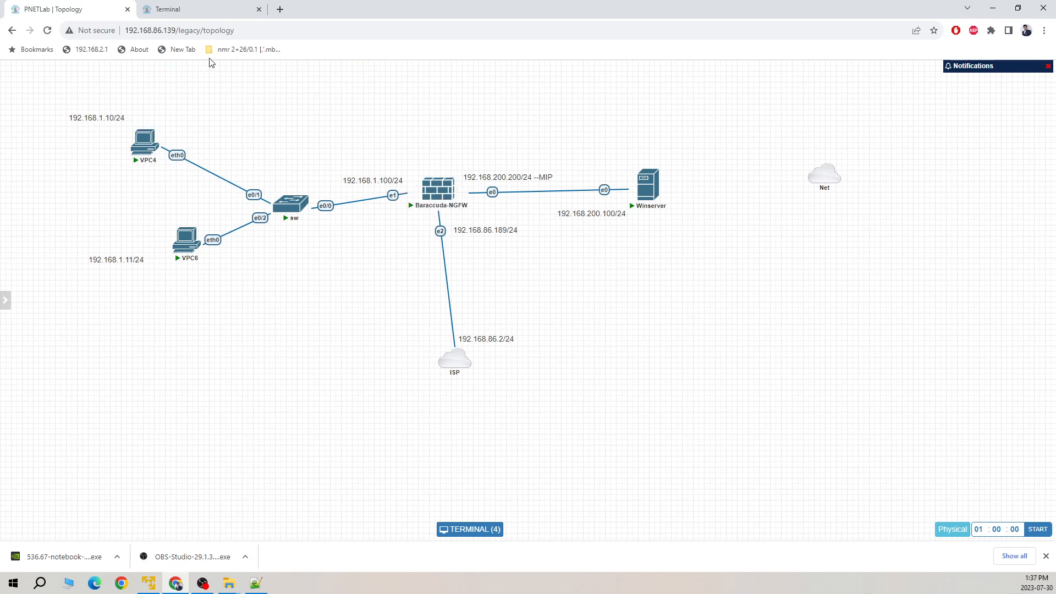
pyautogui.click(190, 9)
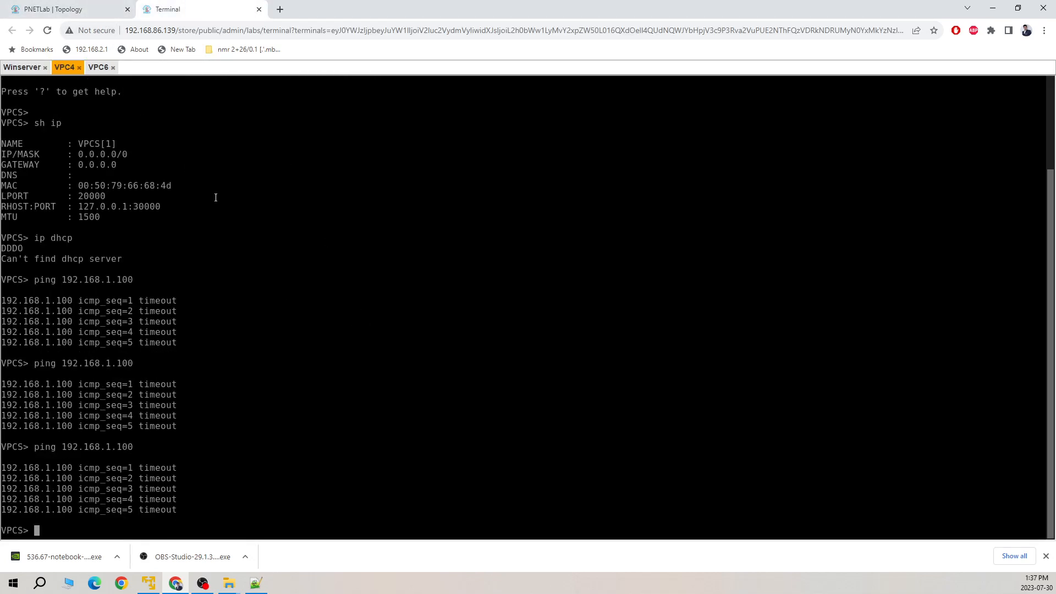
pyautogui.press('Up')
pyautogui.press('Up')
pyautogui.press('Return')
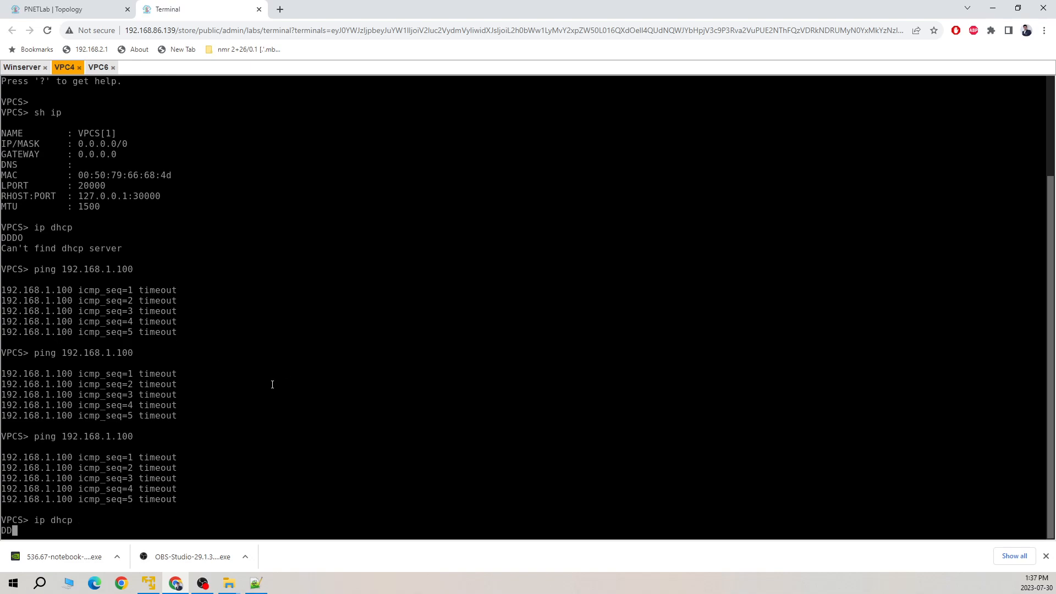
# Run ip dhcp on VPC6 to obtain 192.168.1.11/24.
pyautogui.click(99, 68)
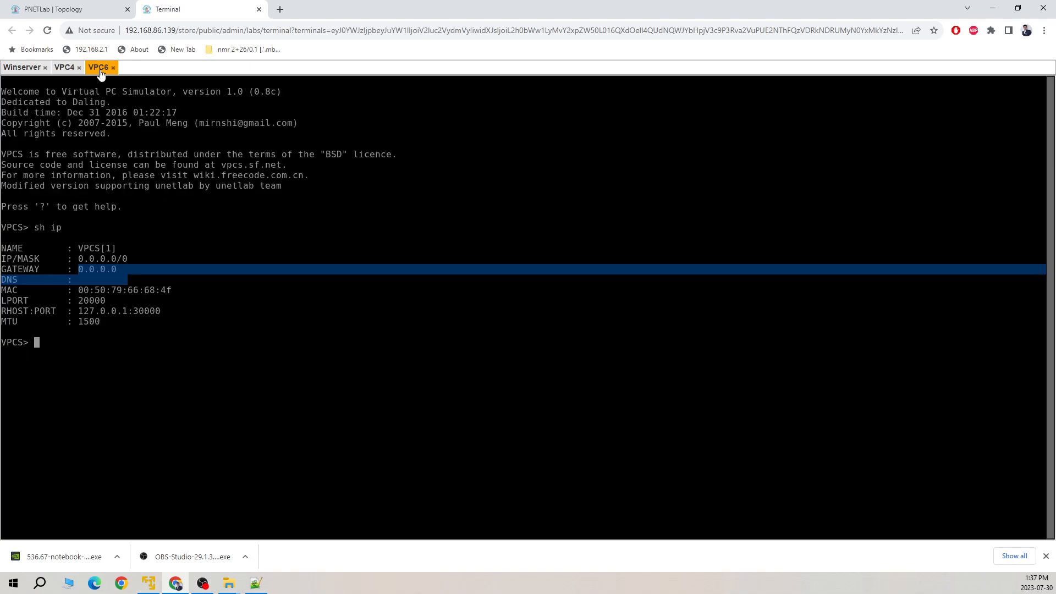
pyautogui.click(197, 367)
pyautogui.write('ip dhcp')
pyautogui.press('Return')
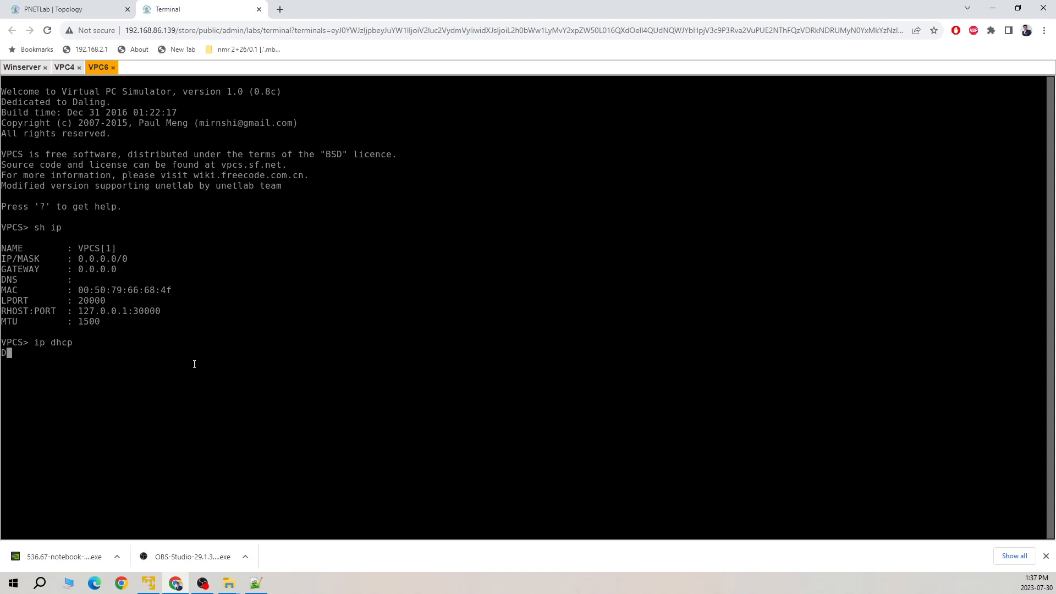
# Confirm VPC4 holds 192.168.1.10 and compare the consoles against the topology addresses.
pyautogui.click(69, 67)
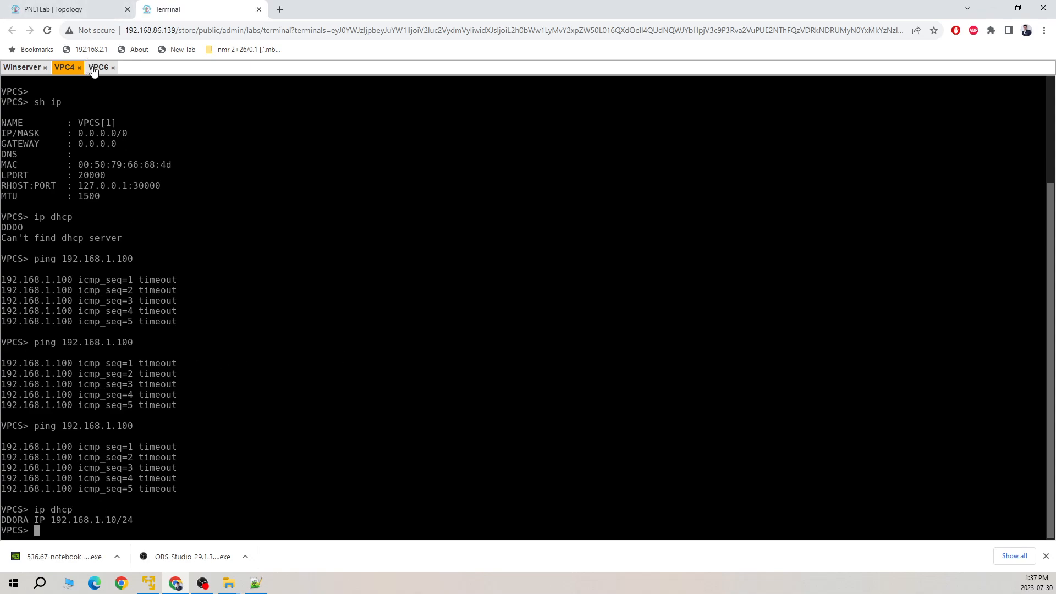
pyautogui.click(88, 11)
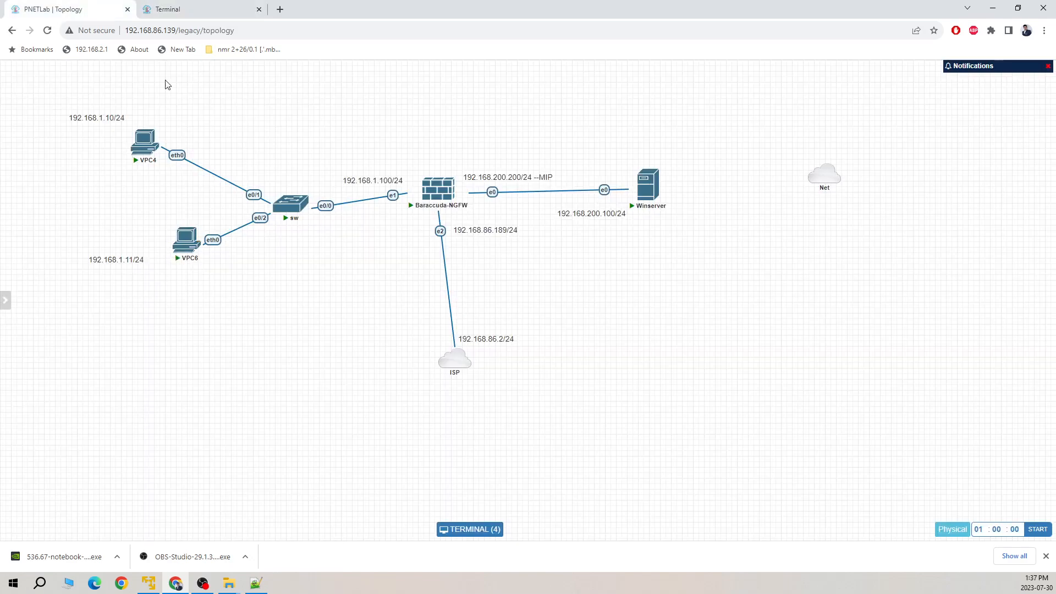
pyautogui.click(171, 10)
pyautogui.click(98, 70)
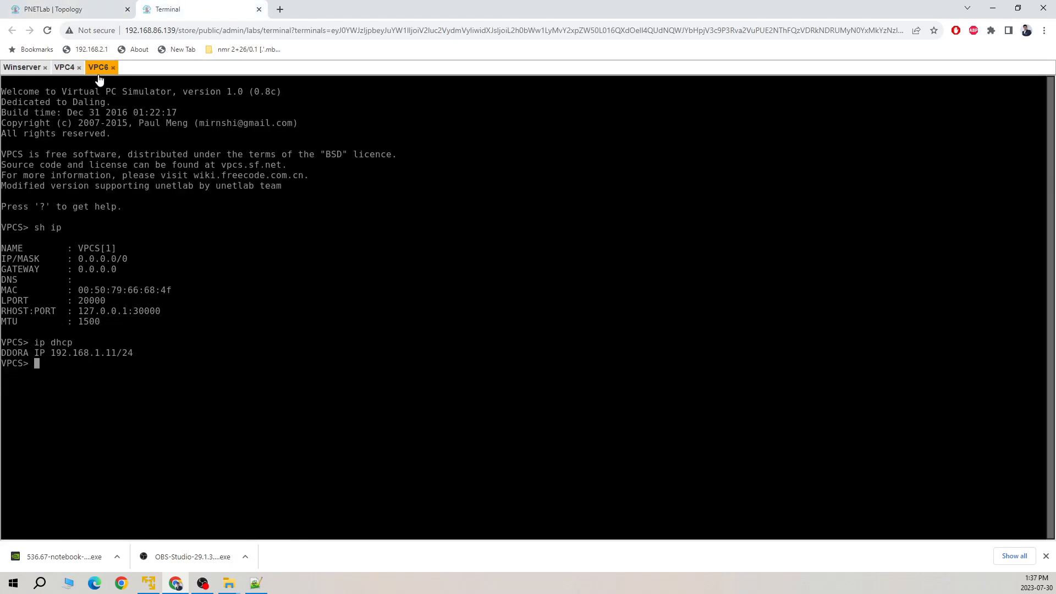
pyautogui.click(94, 12)
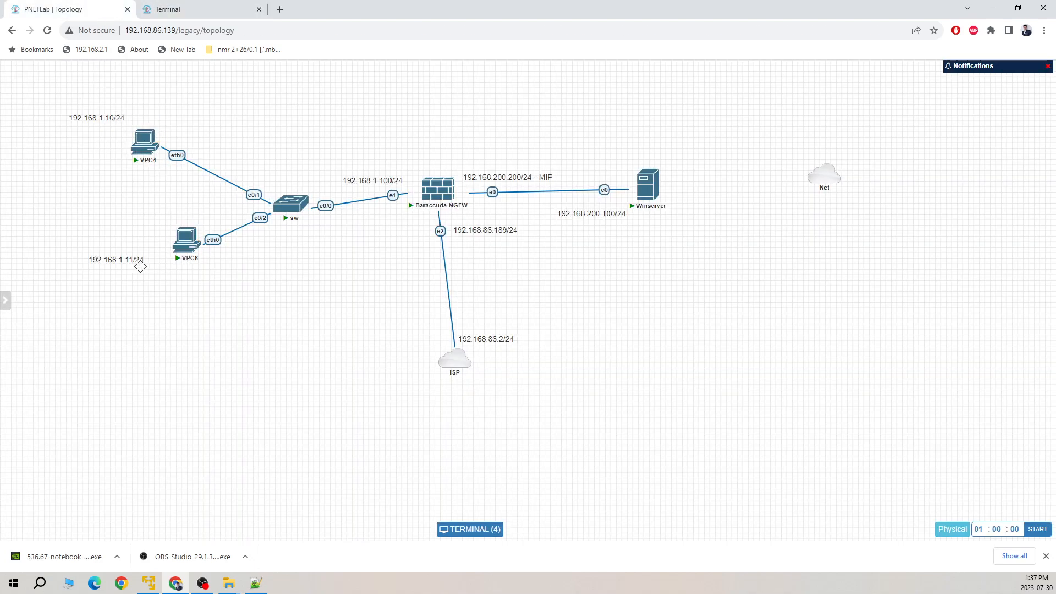
pyautogui.click(212, 11)
# Ping 192.168.1.100 successfully from VPC6, then return to the Winserver console.
pyautogui.moveTo(111, 461); pyautogui.dragTo(116, 461)
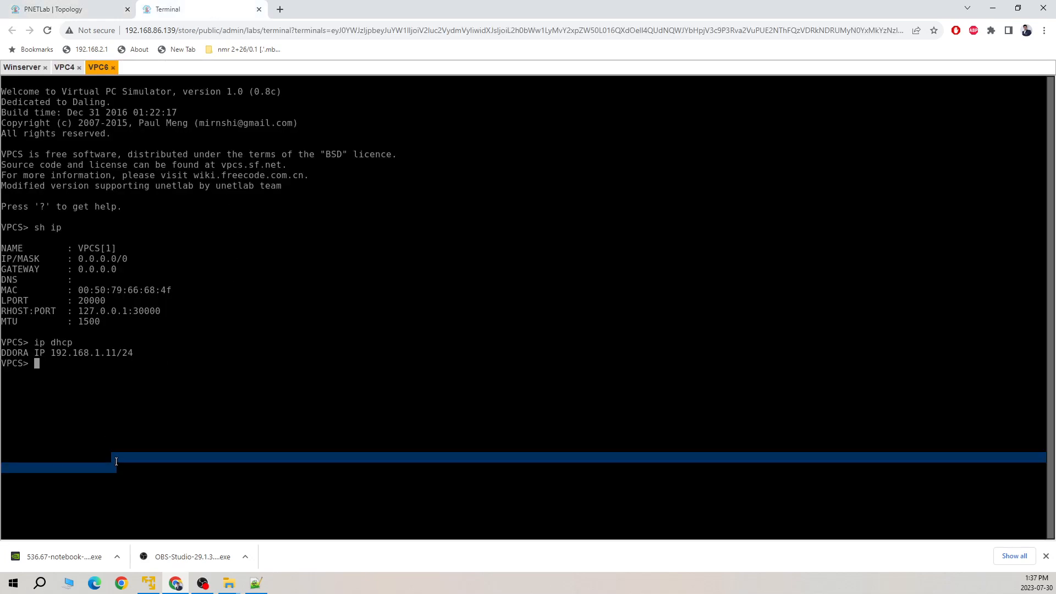
pyautogui.write('ping 192.168.1.100')
pyautogui.press('Return')
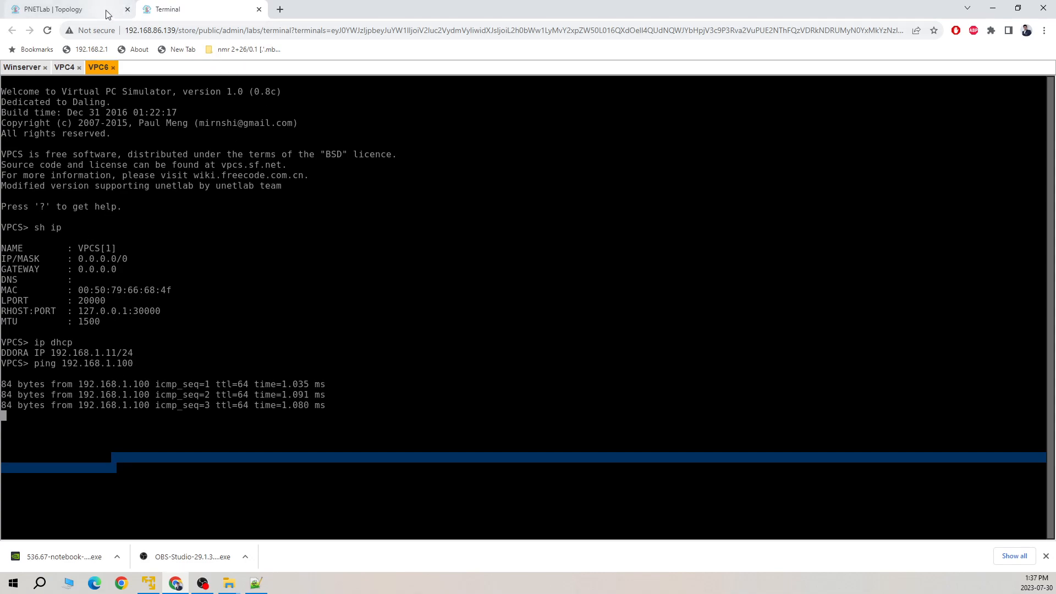
pyautogui.click(22, 67)
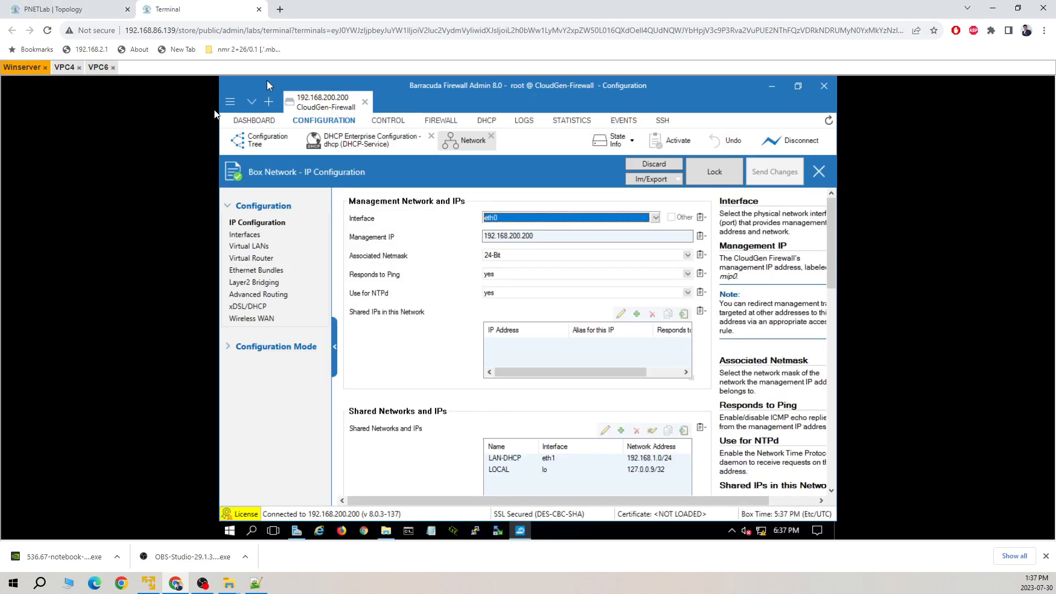
# Refresh the DHCP view to list SUBN01 leases 192.168.1.10 and 192.168.1.11, selecting each.
pyautogui.click(487, 121)
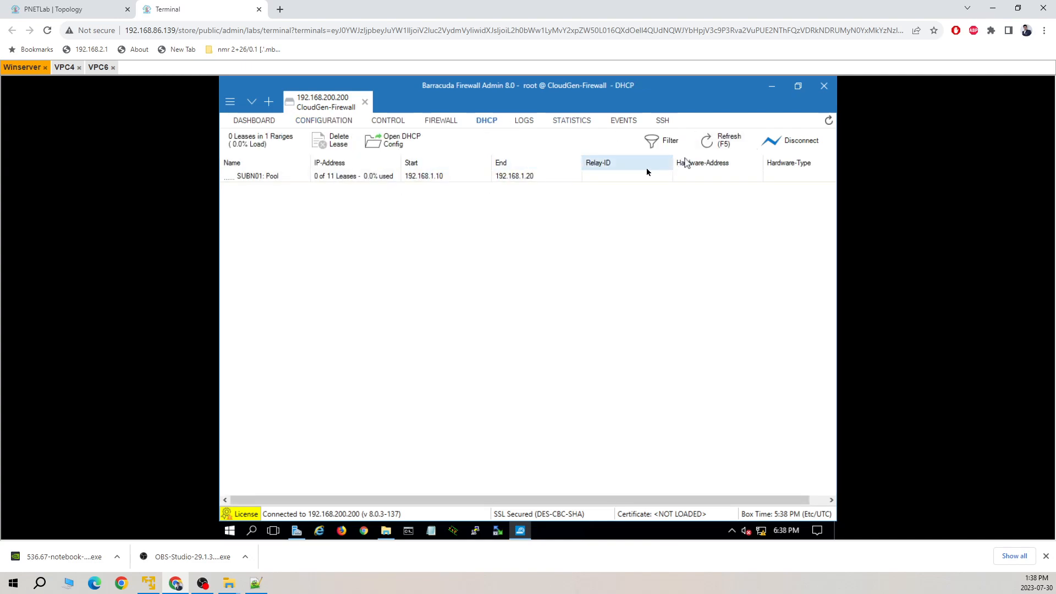
pyautogui.click(723, 144)
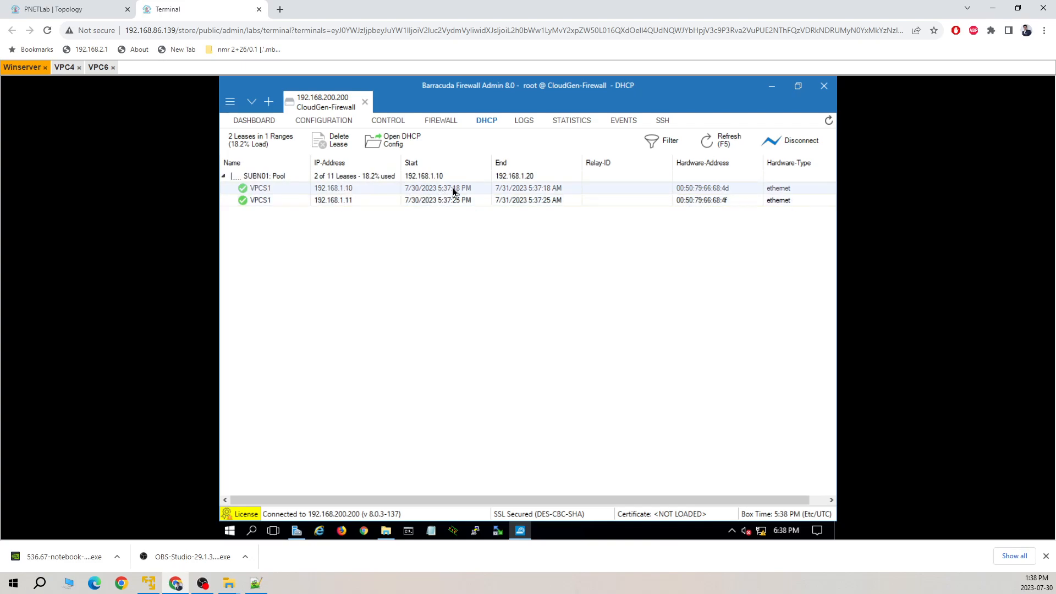
pyautogui.click(727, 193)
pyautogui.click(724, 200)
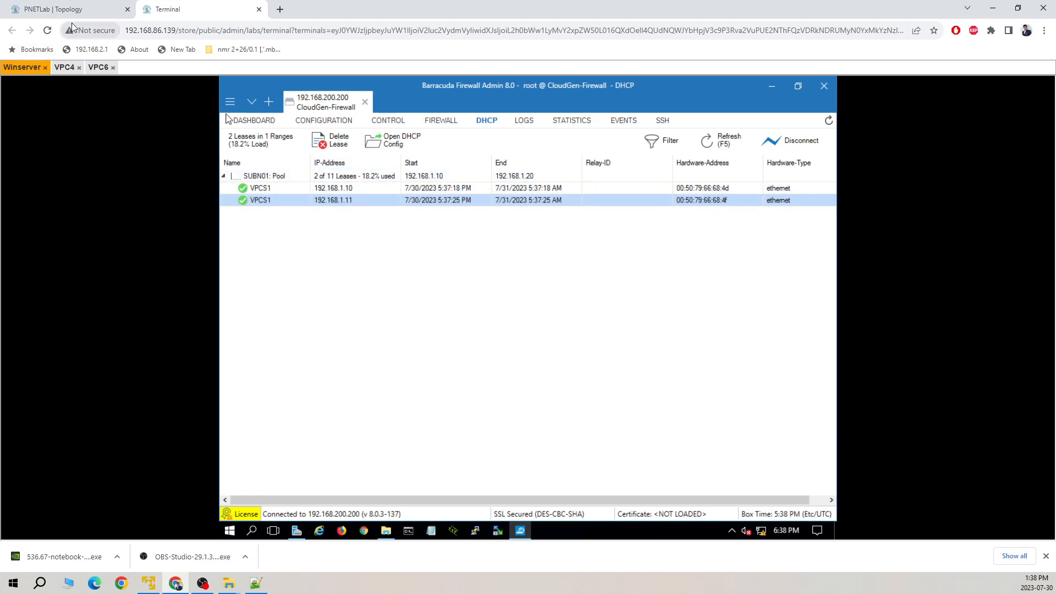
pyautogui.moveTo(93, 12)
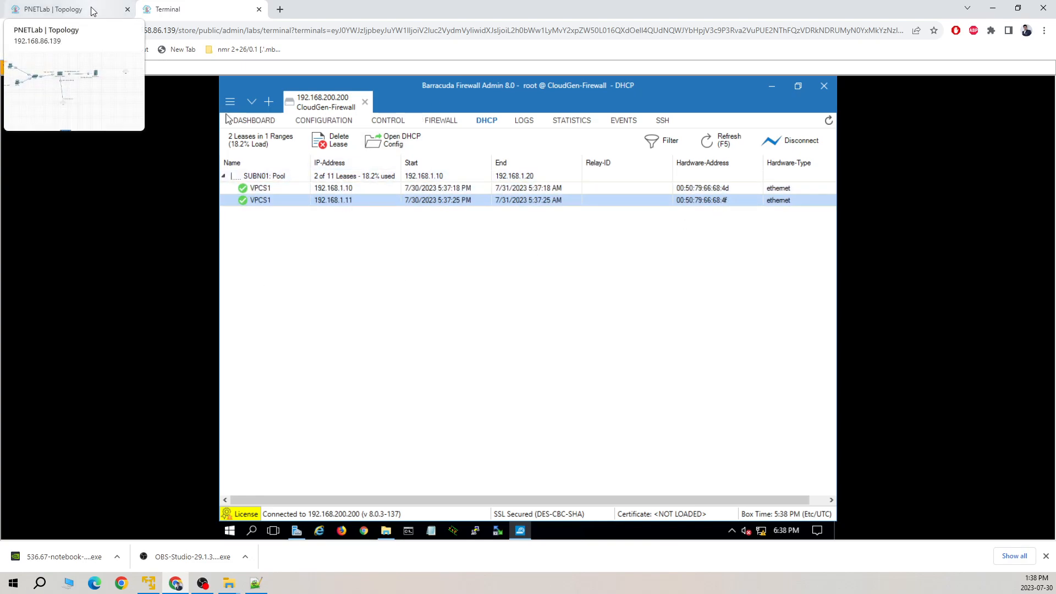
pyautogui.click(94, 12)
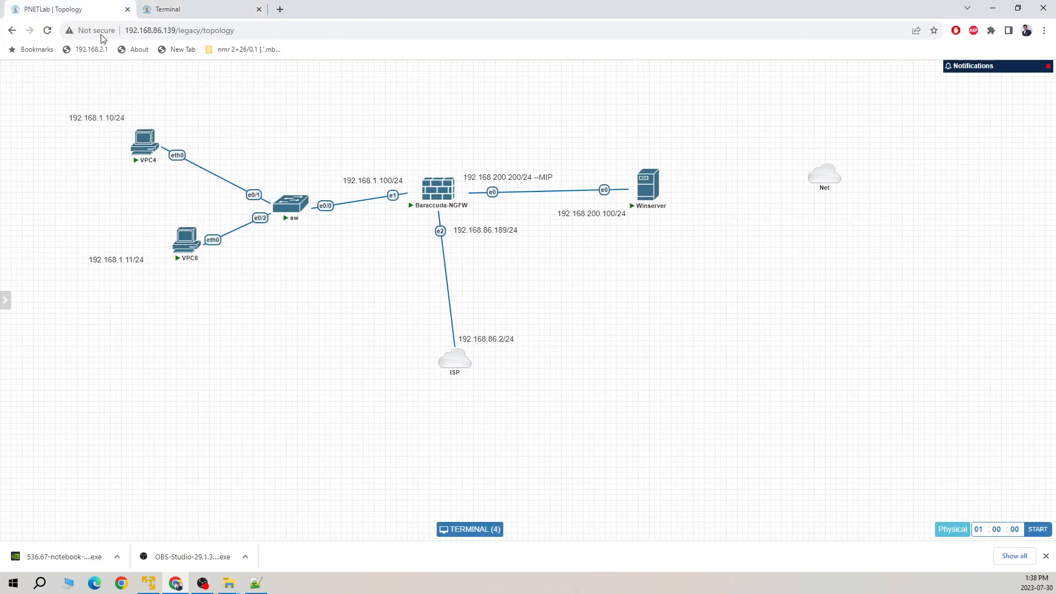